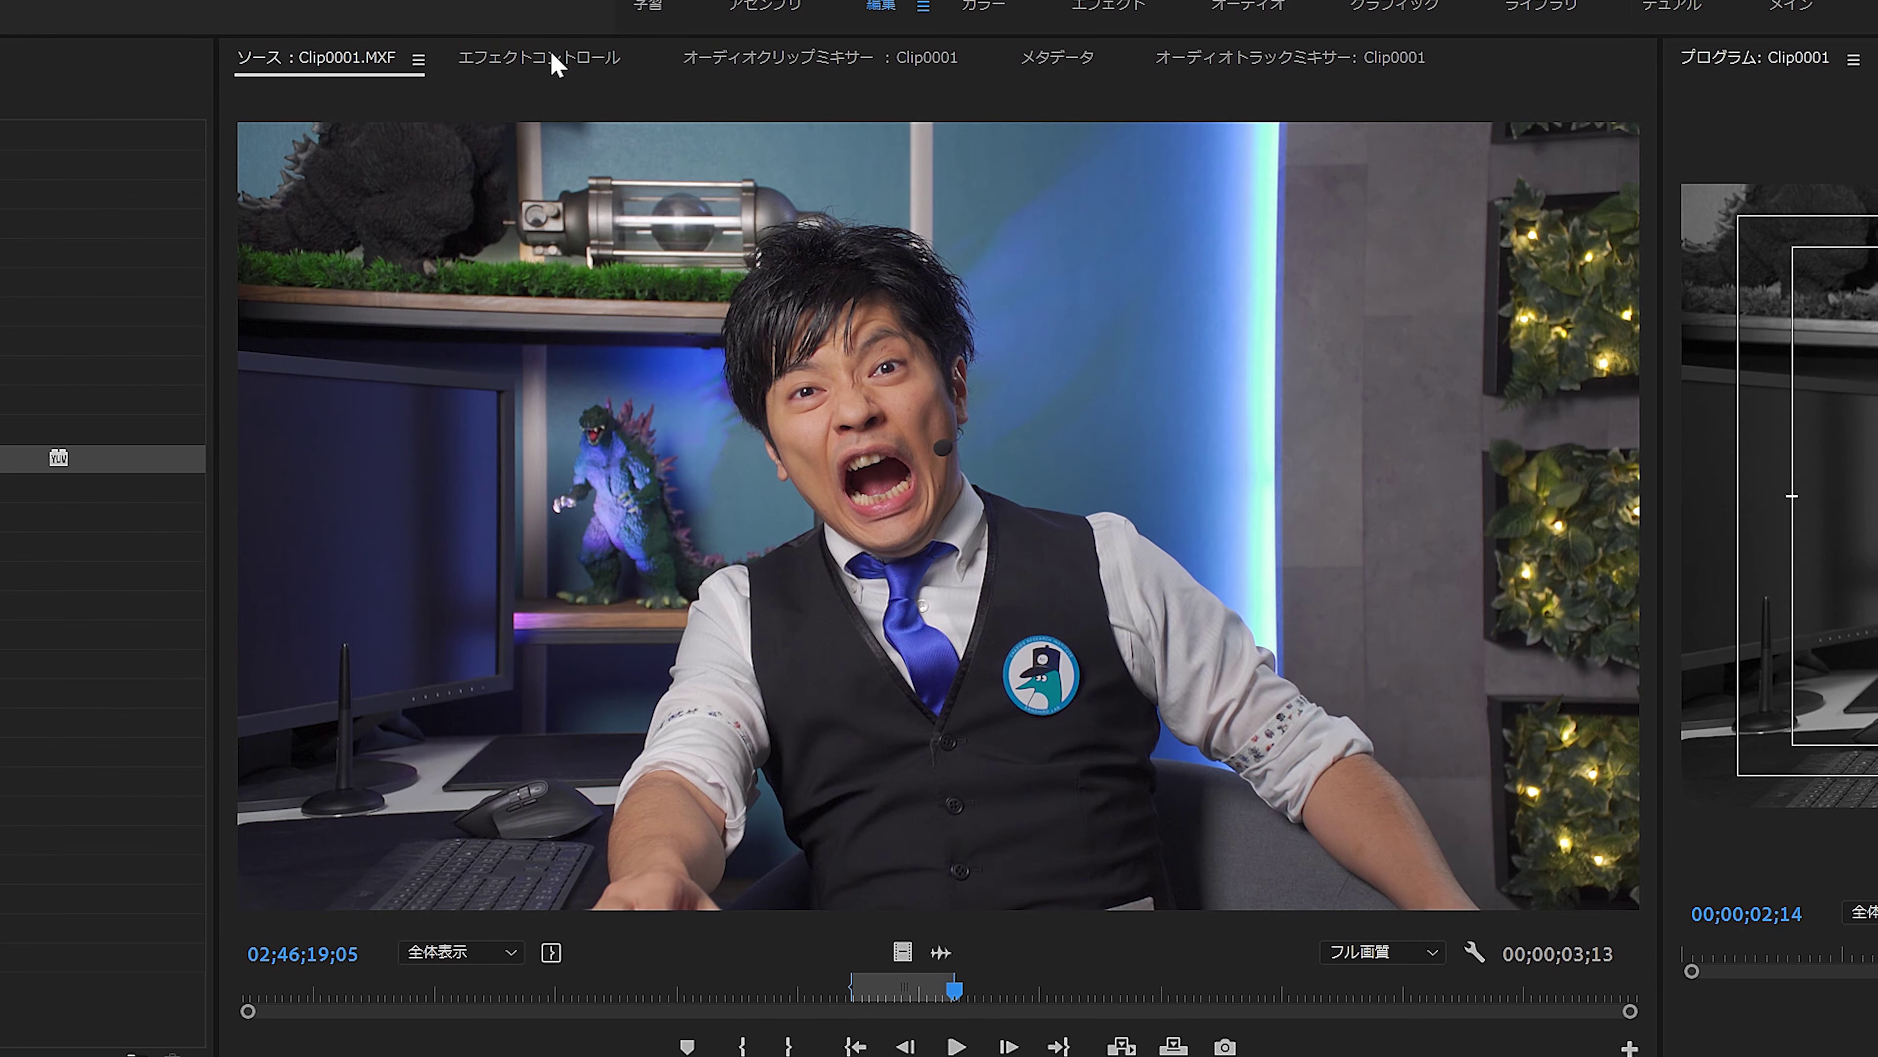
# Set a Scale keyframe of 80 at 00;00;02;25 in Effect Controls
pyautogui.click(551, 73)
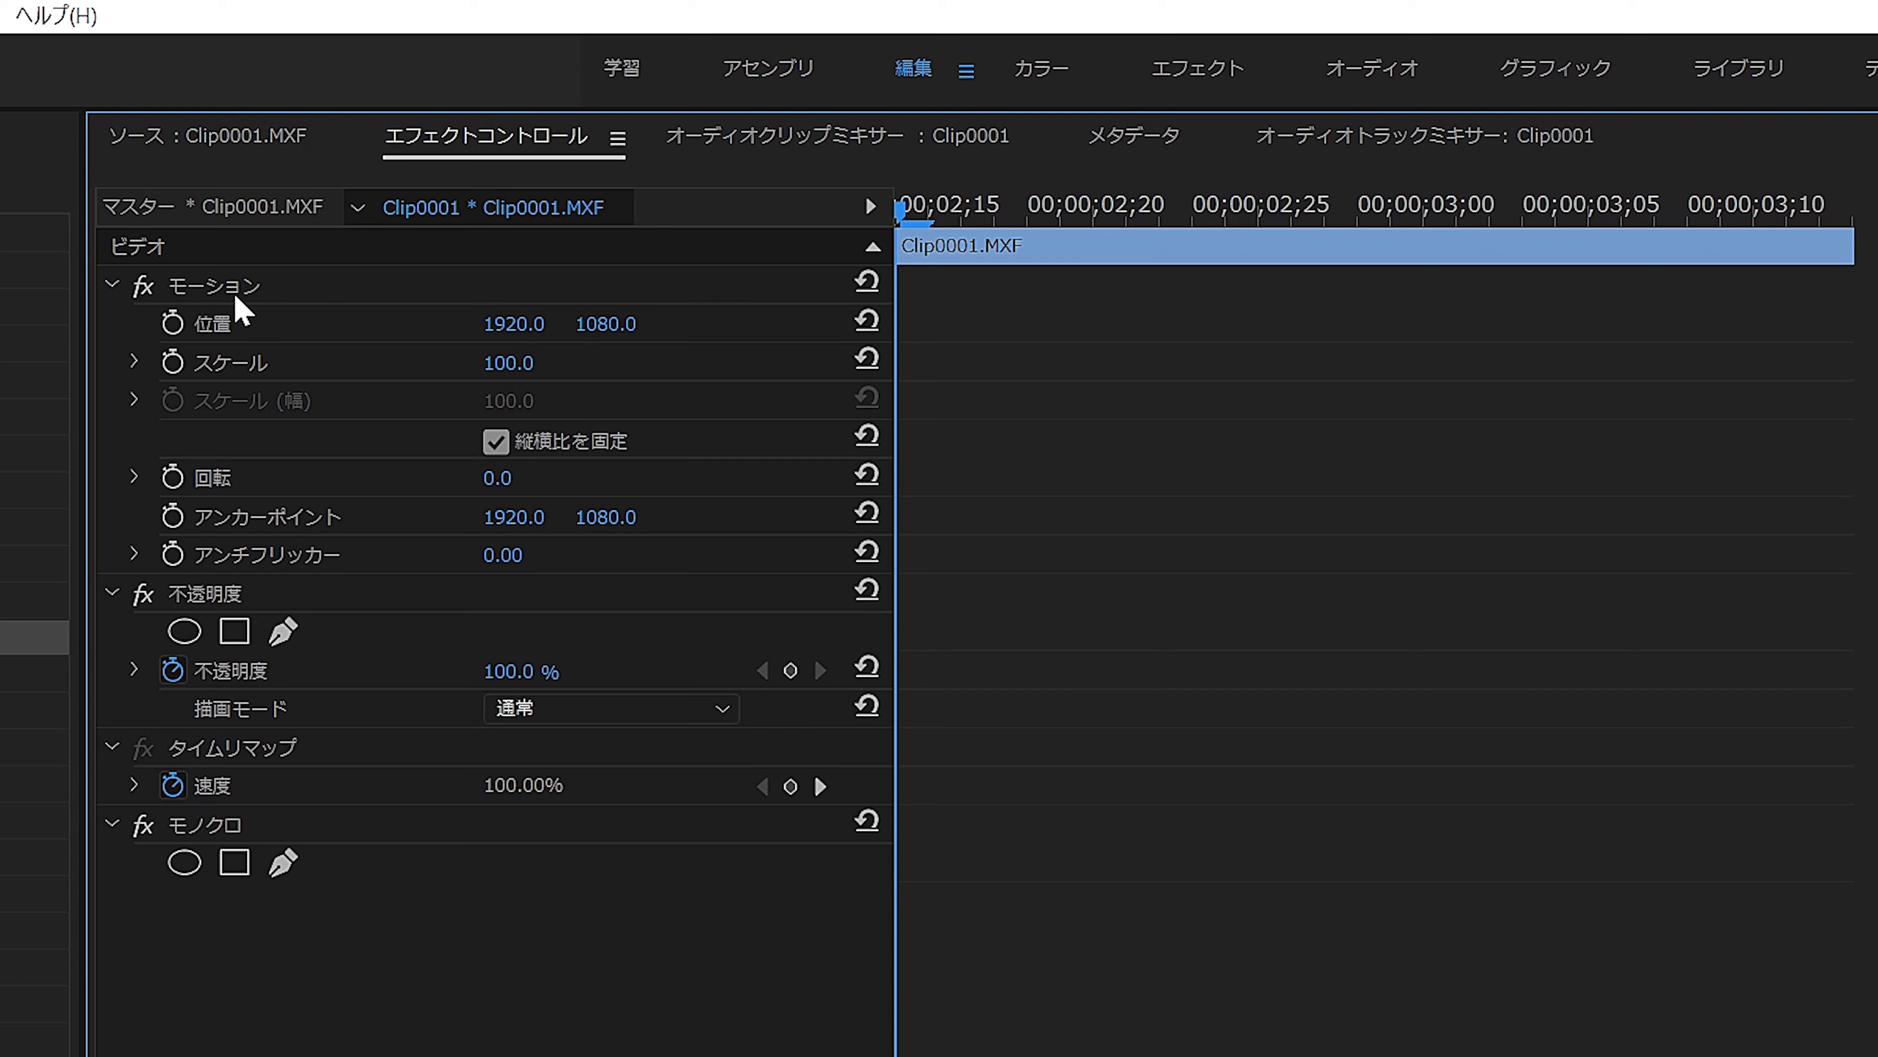
pyautogui.moveTo(906, 211)
pyautogui.mouseDown()
pyautogui.moveTo(999, 216)
pyautogui.moveTo(903, 233)
pyautogui.mouseUp()
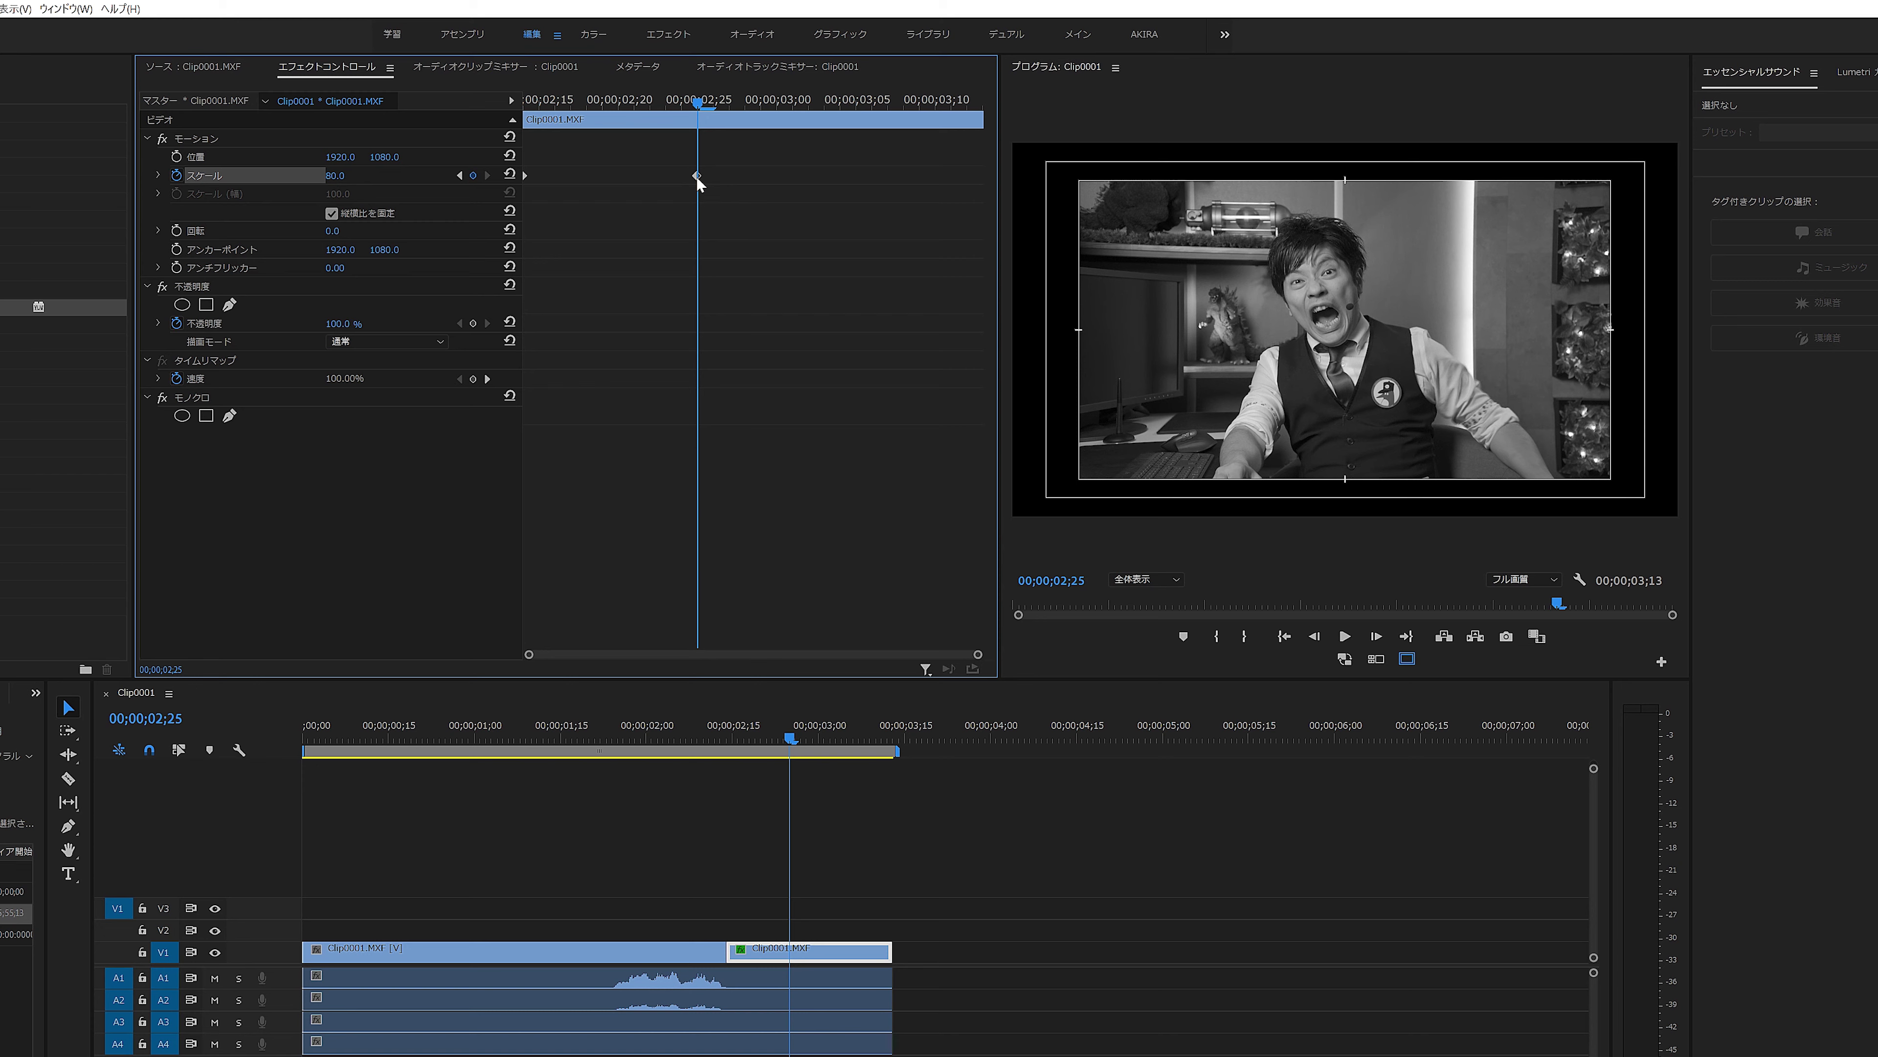
# Drag the 80% Scale keyframe later and preview the gradual zoom-out
pyautogui.moveTo(697, 177); pyautogui.dragTo(1005, 201)
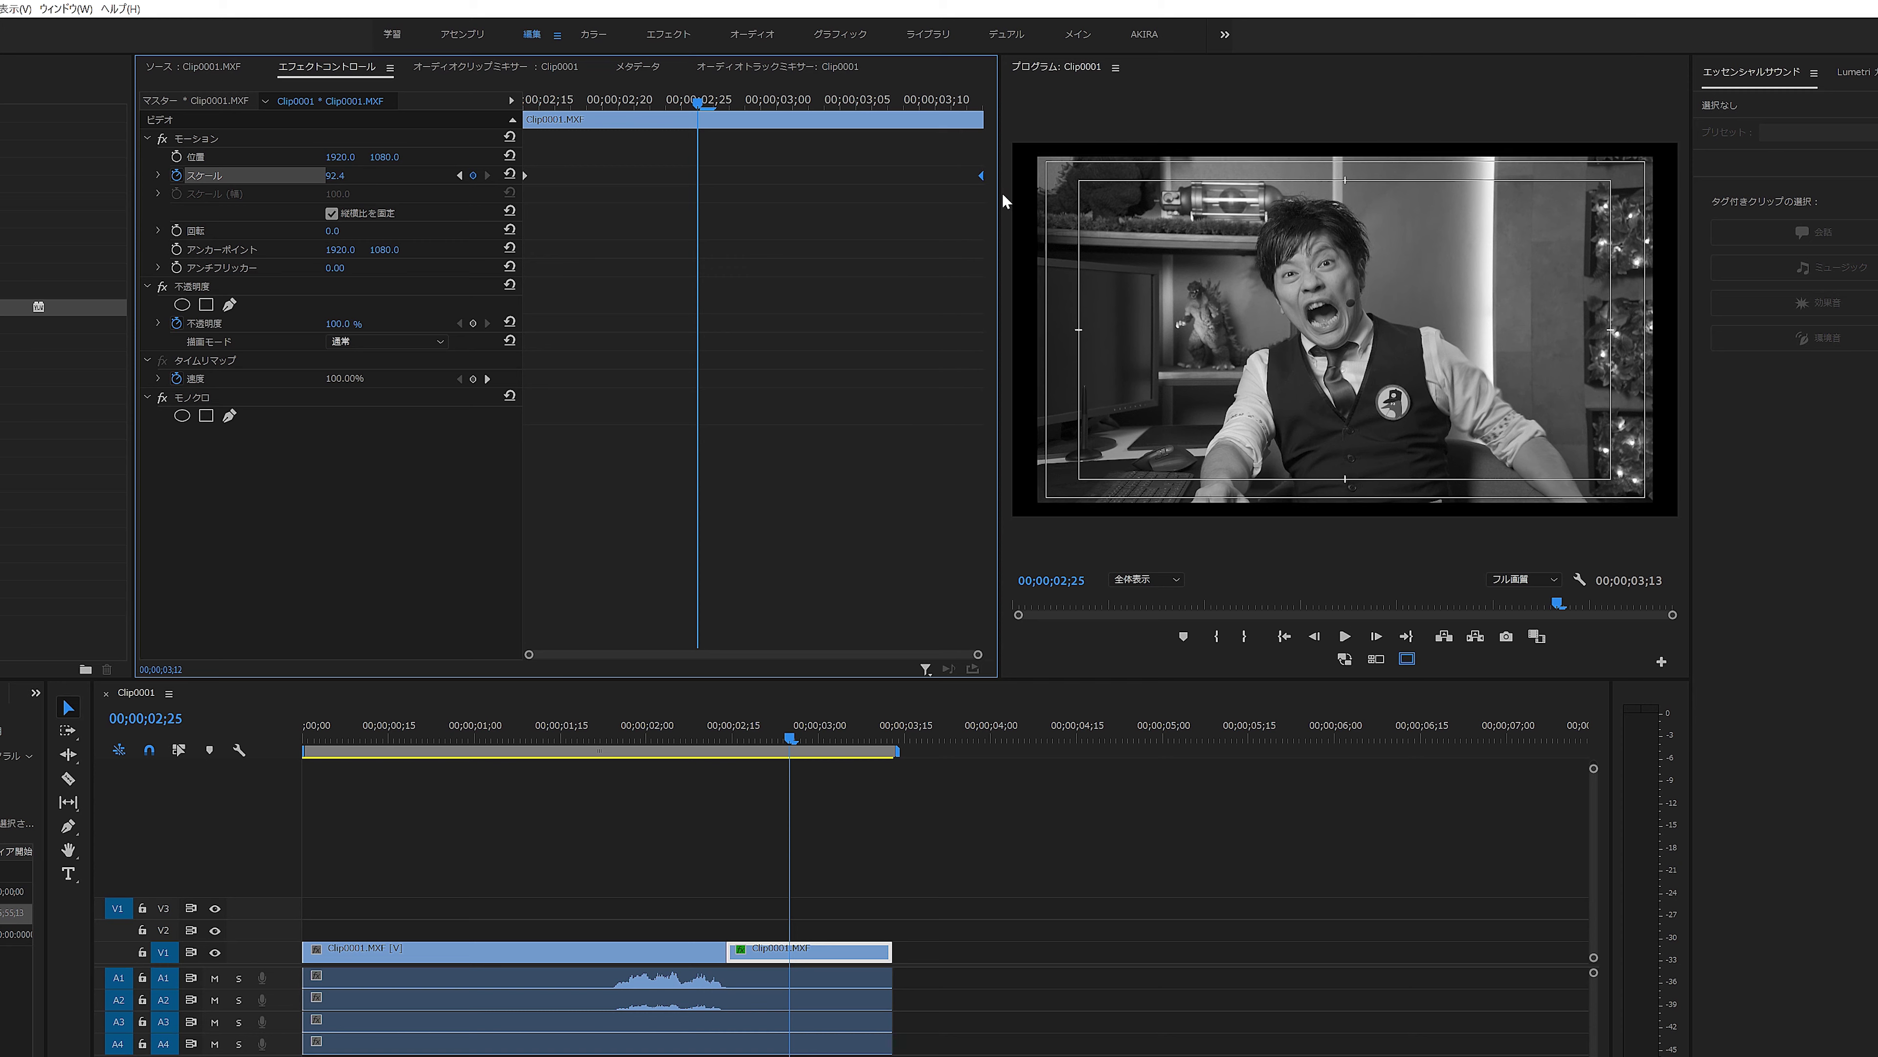
pyautogui.click(604, 740)
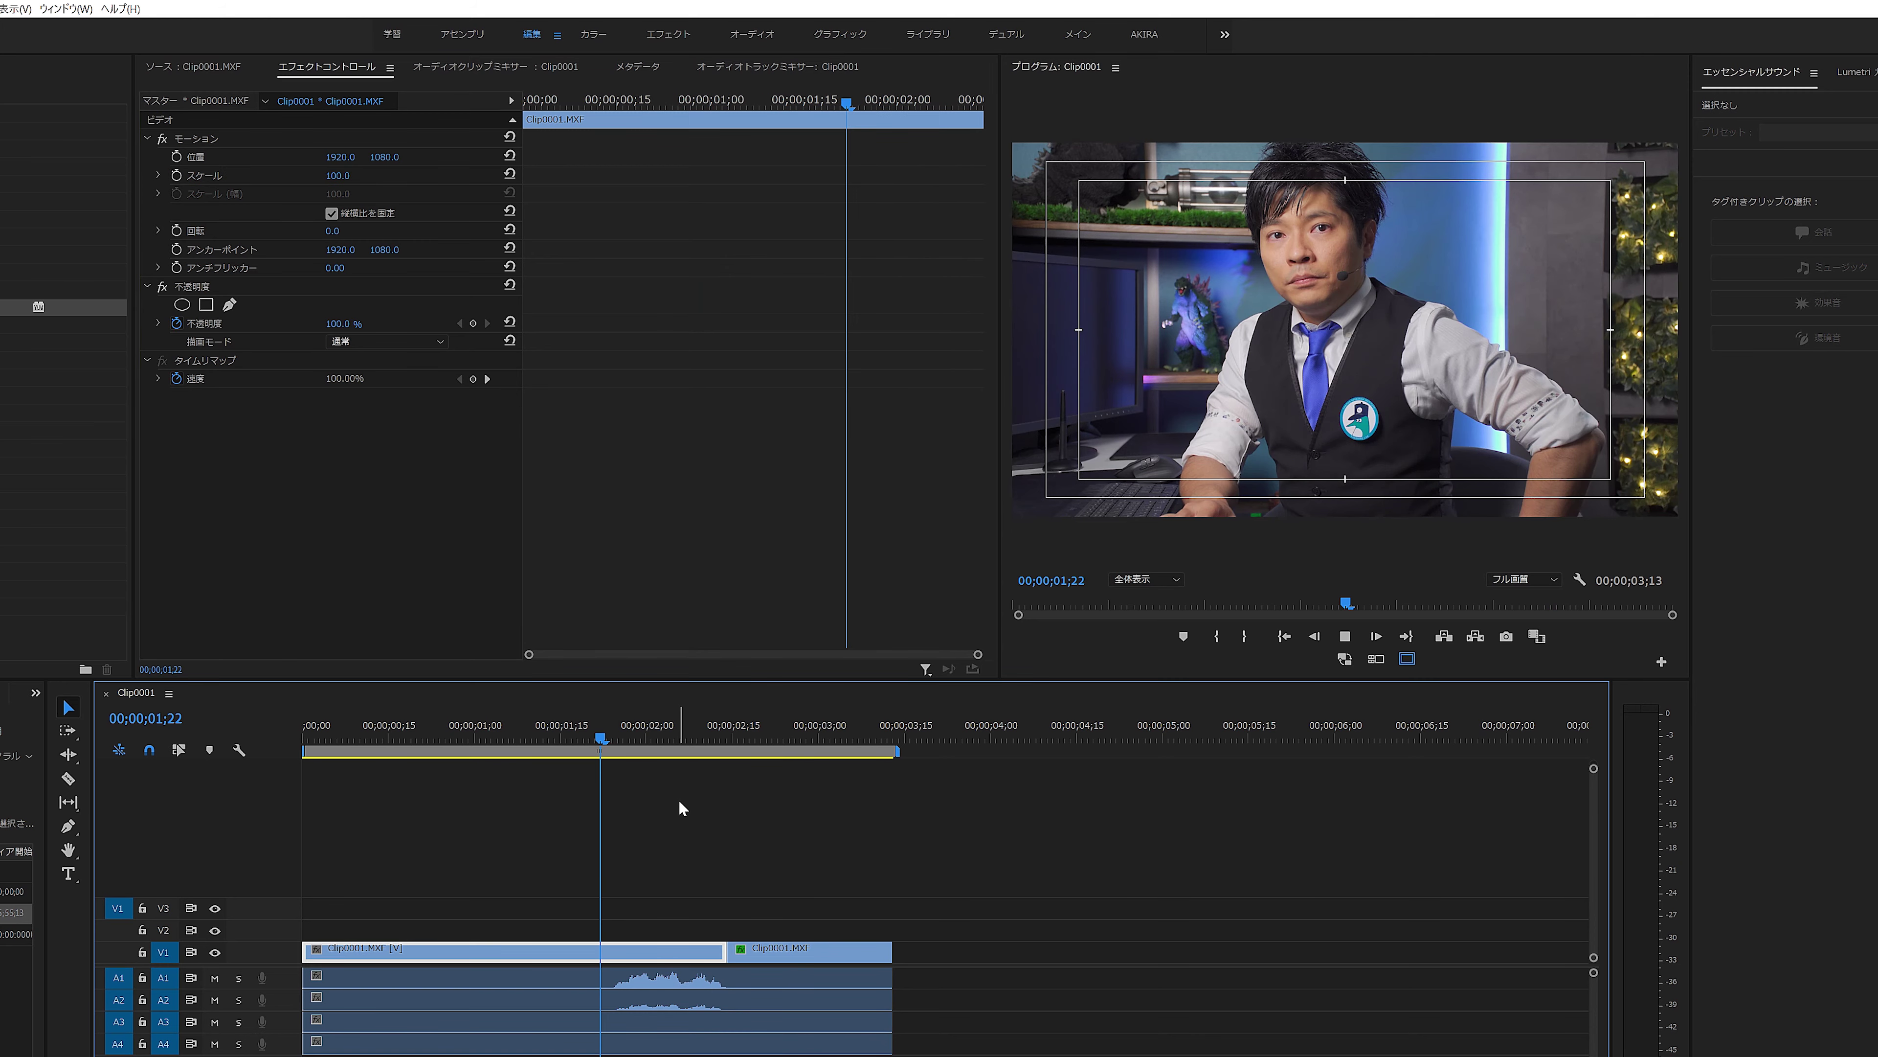
pyautogui.press('space')
pyautogui.moveTo(781, 727)
pyautogui.mouseDown()
pyautogui.moveTo(821, 729)
pyautogui.moveTo(785, 729)
pyautogui.mouseUp()
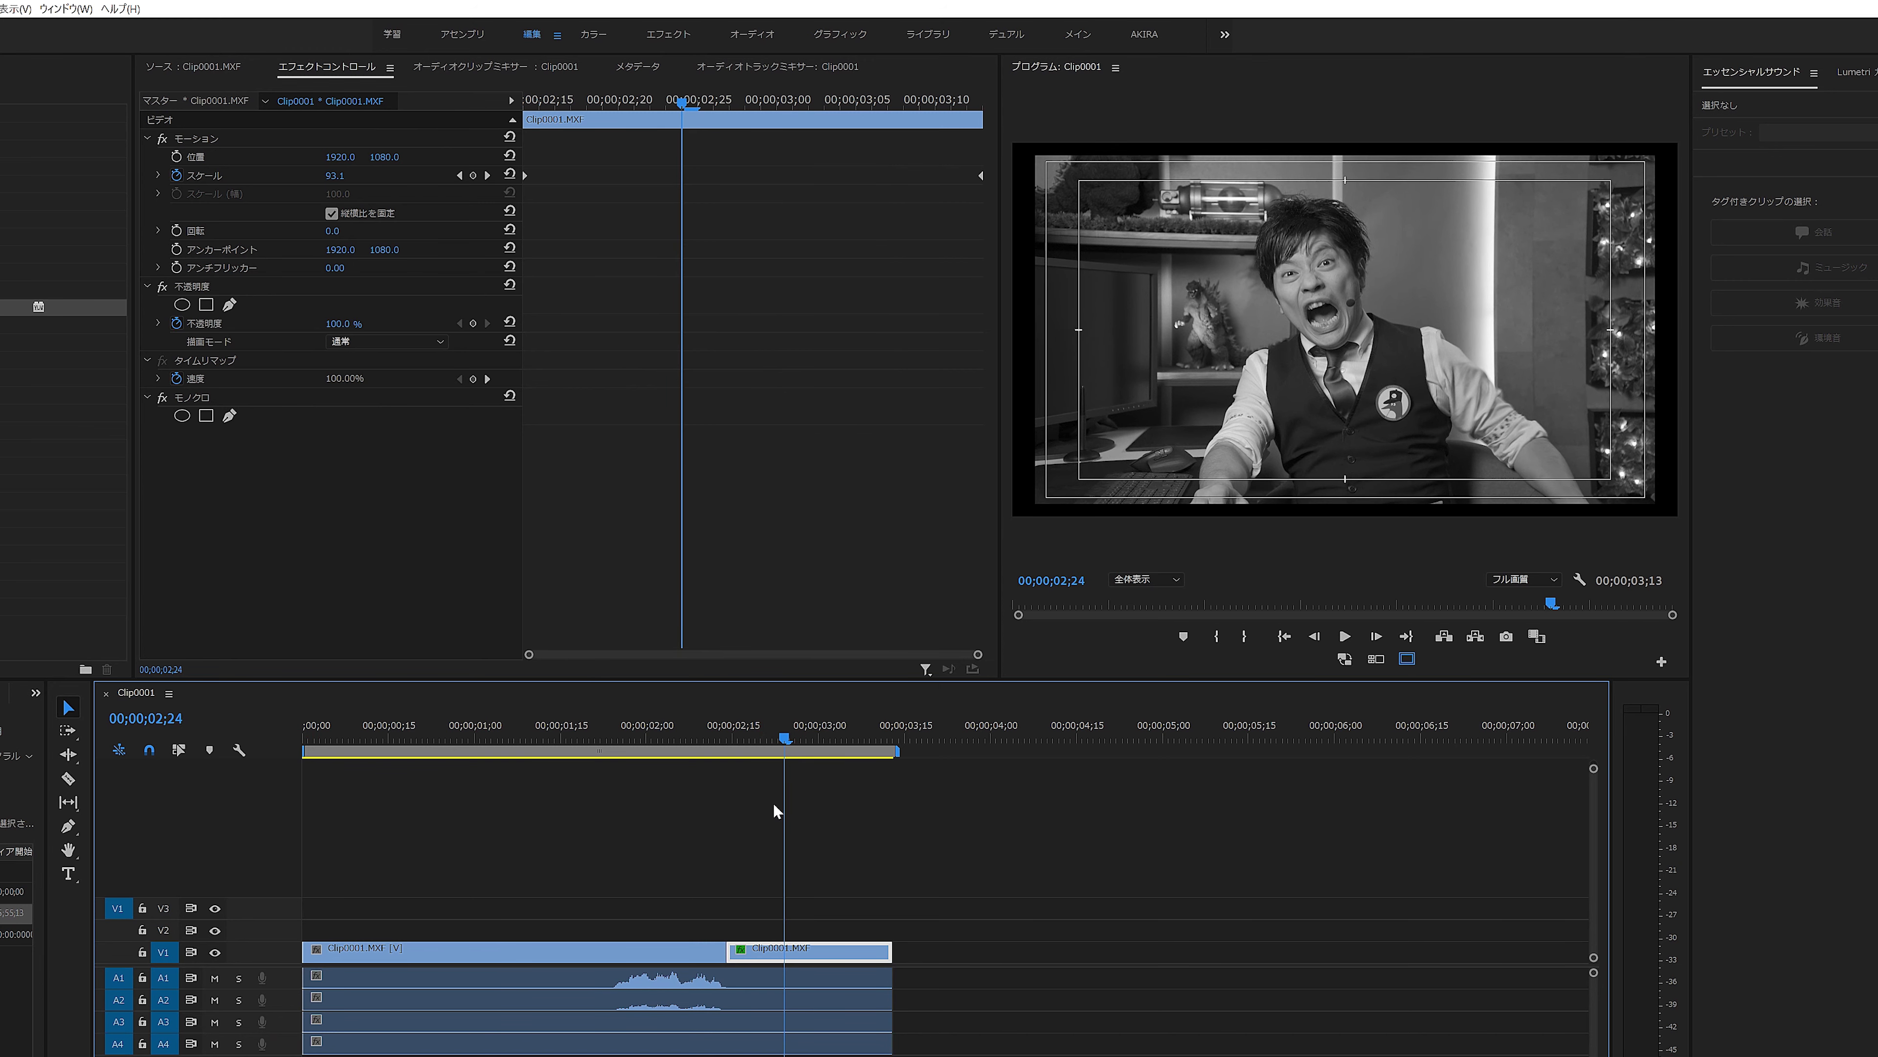
pyautogui.moveTo(710, 740); pyautogui.dragTo(816, 751)
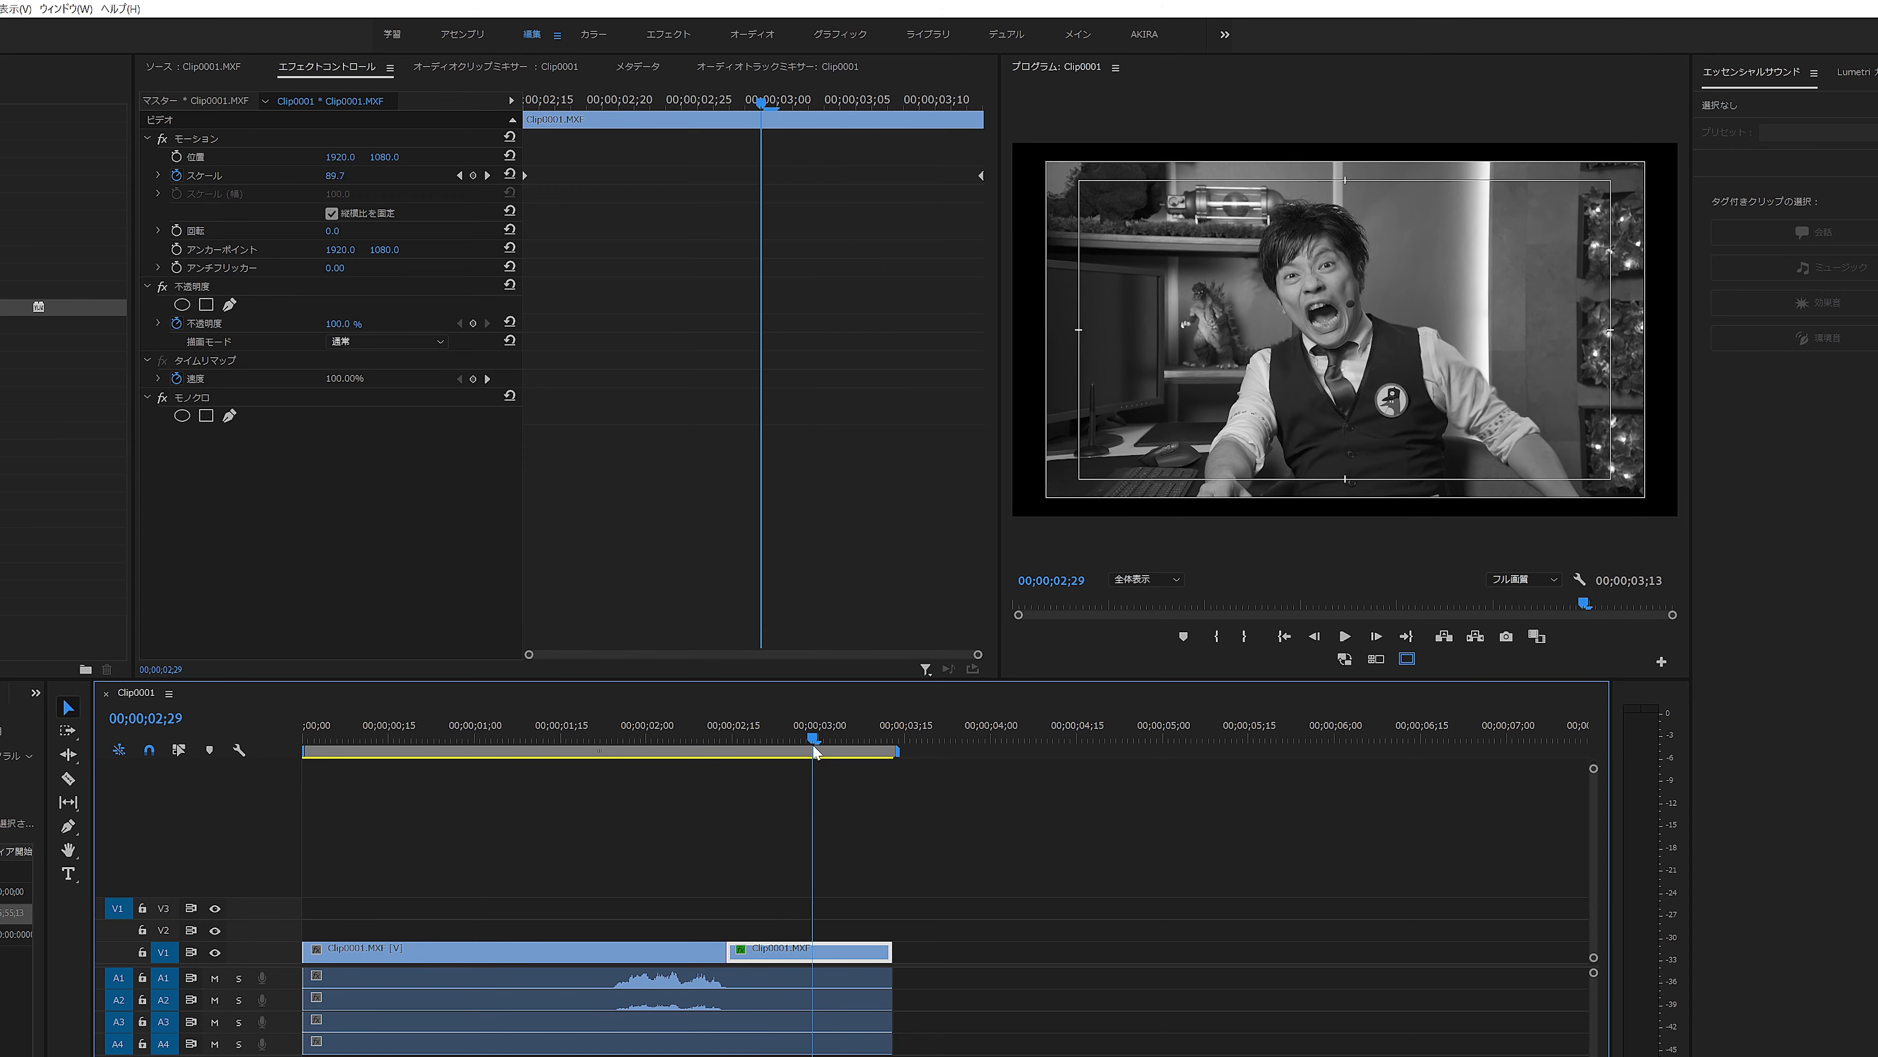
pyautogui.moveTo(816, 751); pyautogui.dragTo(768, 751)
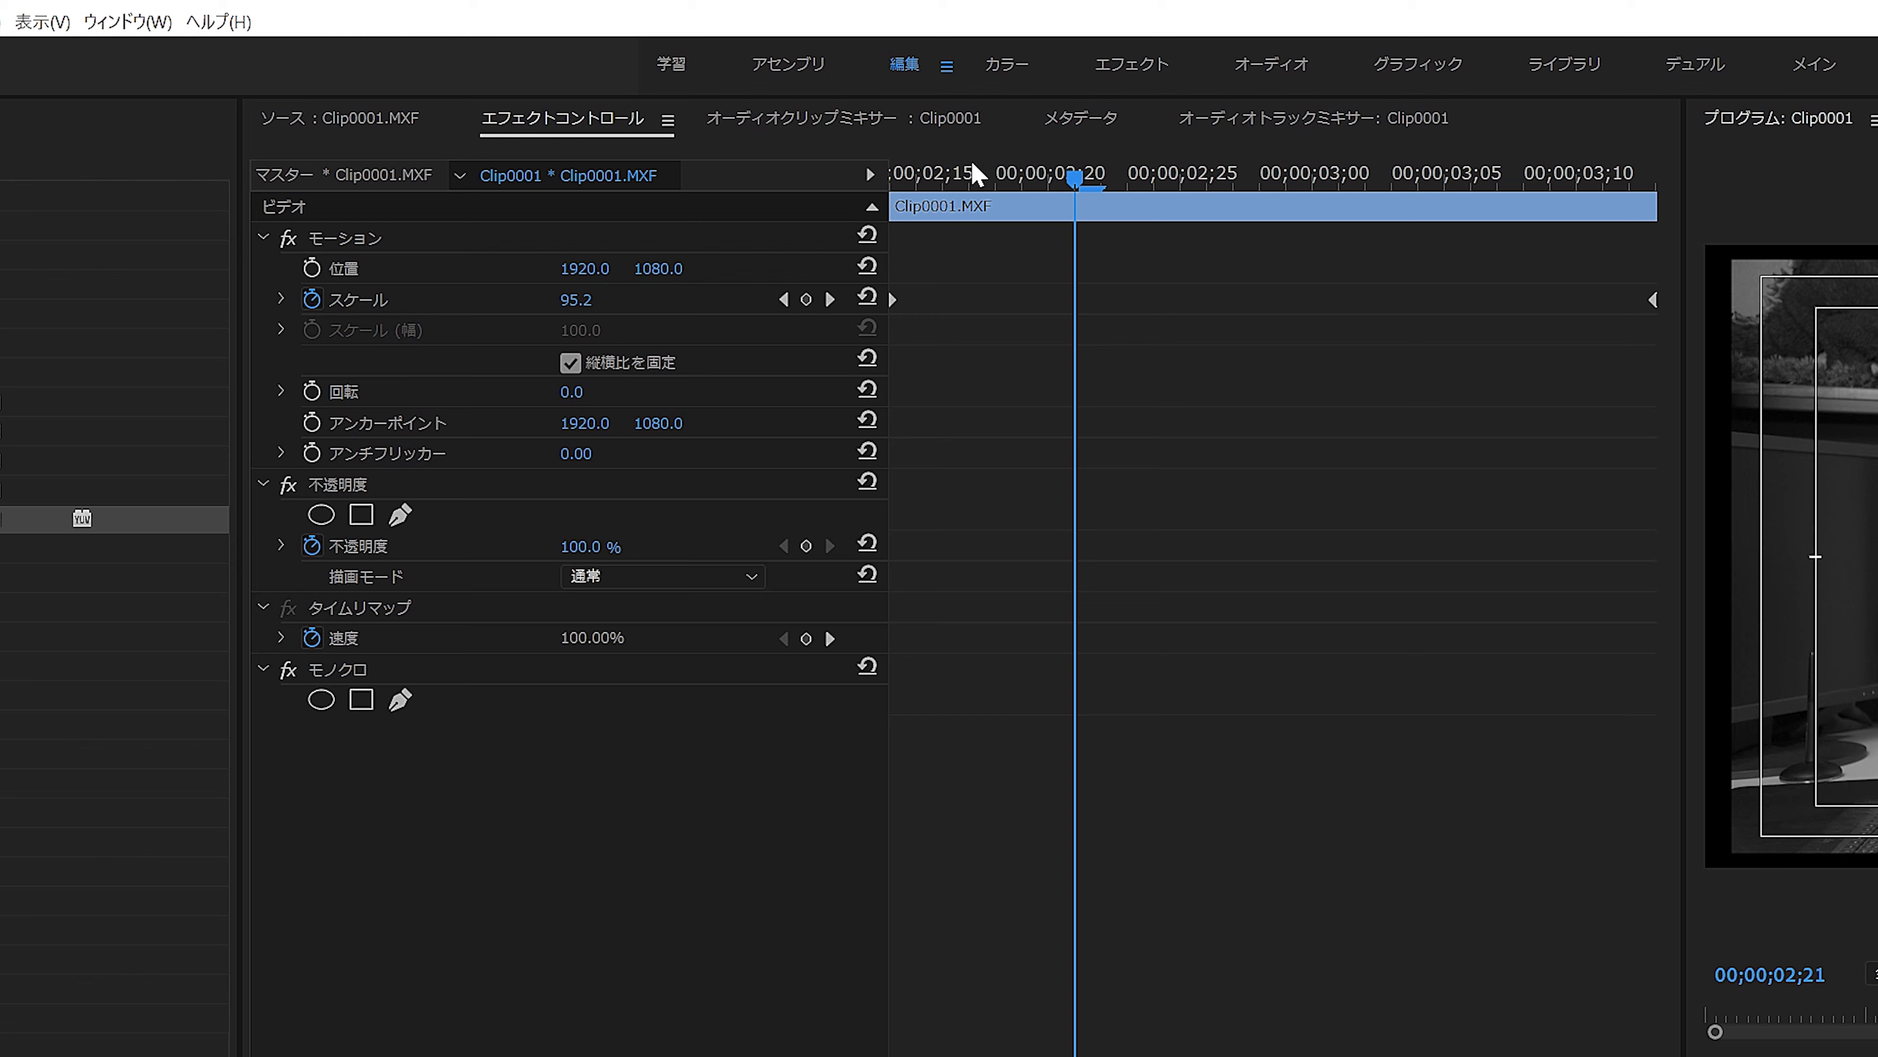
# Return to the clip's first frame and add a Rotation keyframe at 0°
pyautogui.click(1050, 177)
pyautogui.moveTo(1016, 194); pyautogui.dragTo(894, 185)
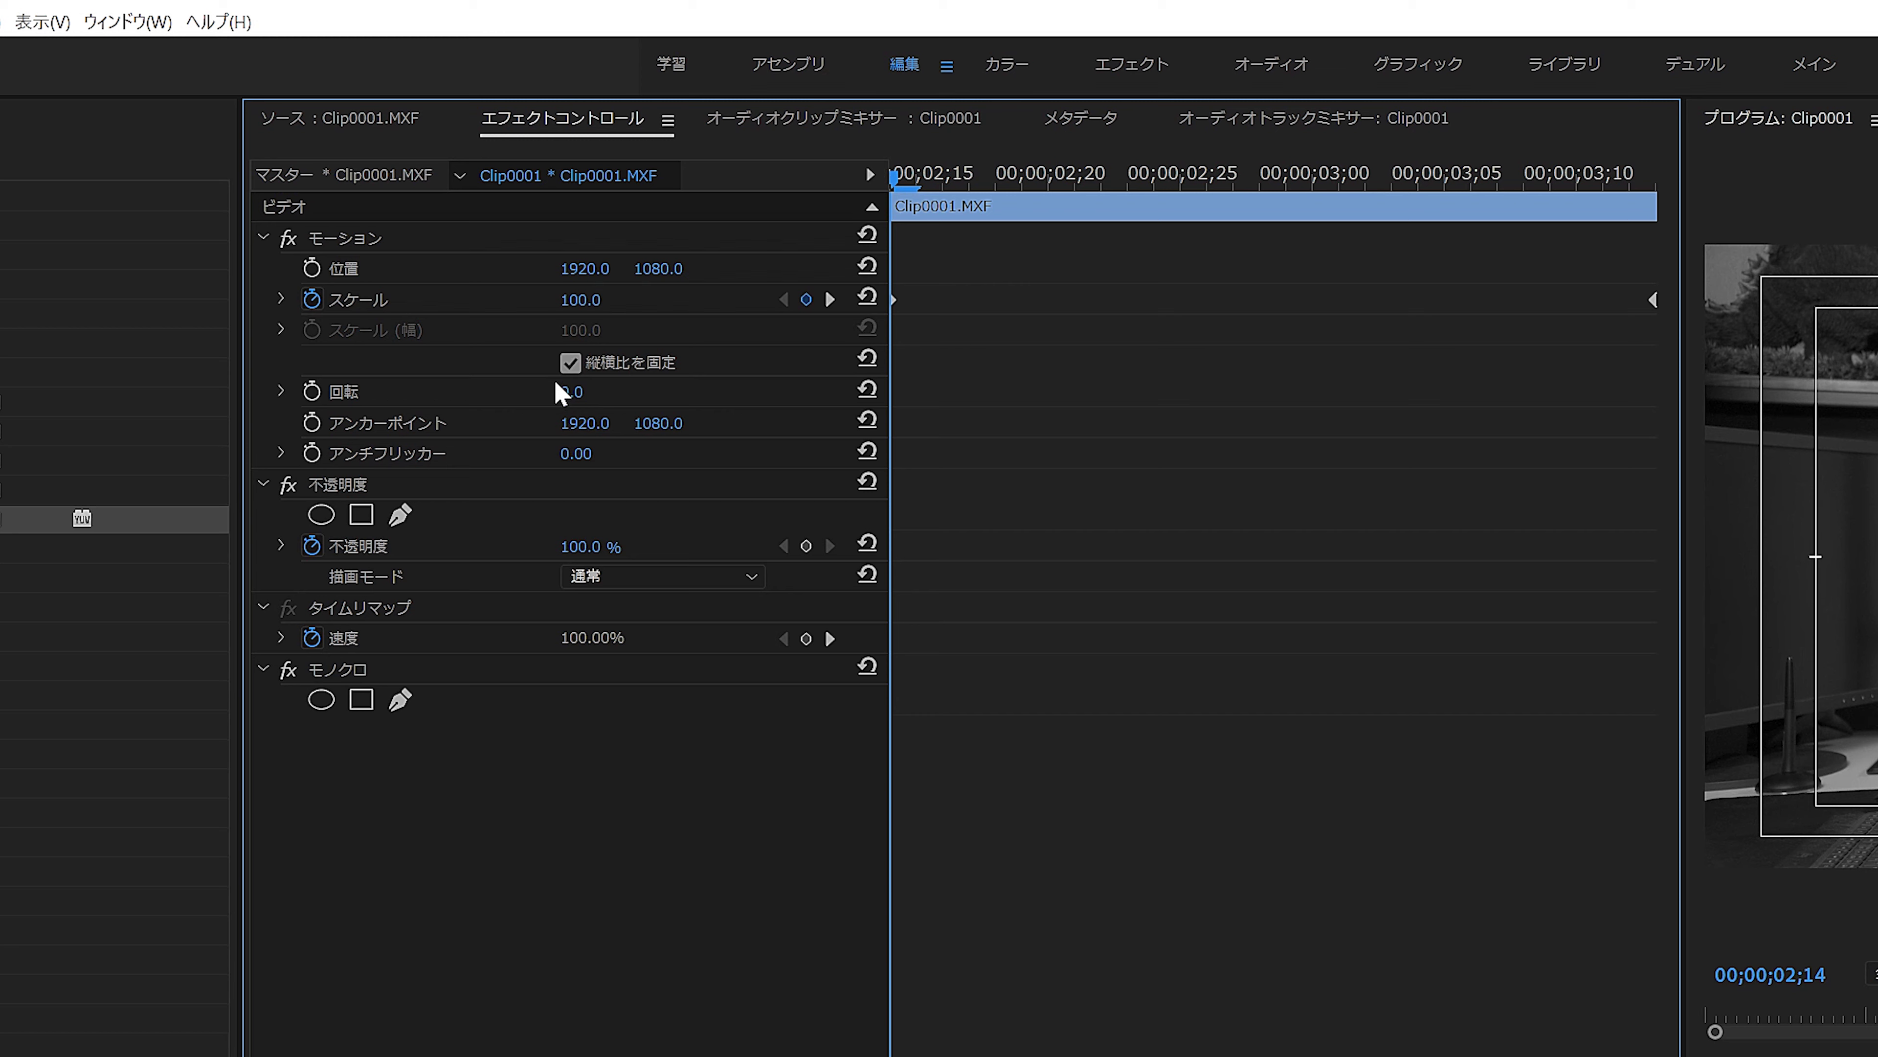
pyautogui.click(311, 391)
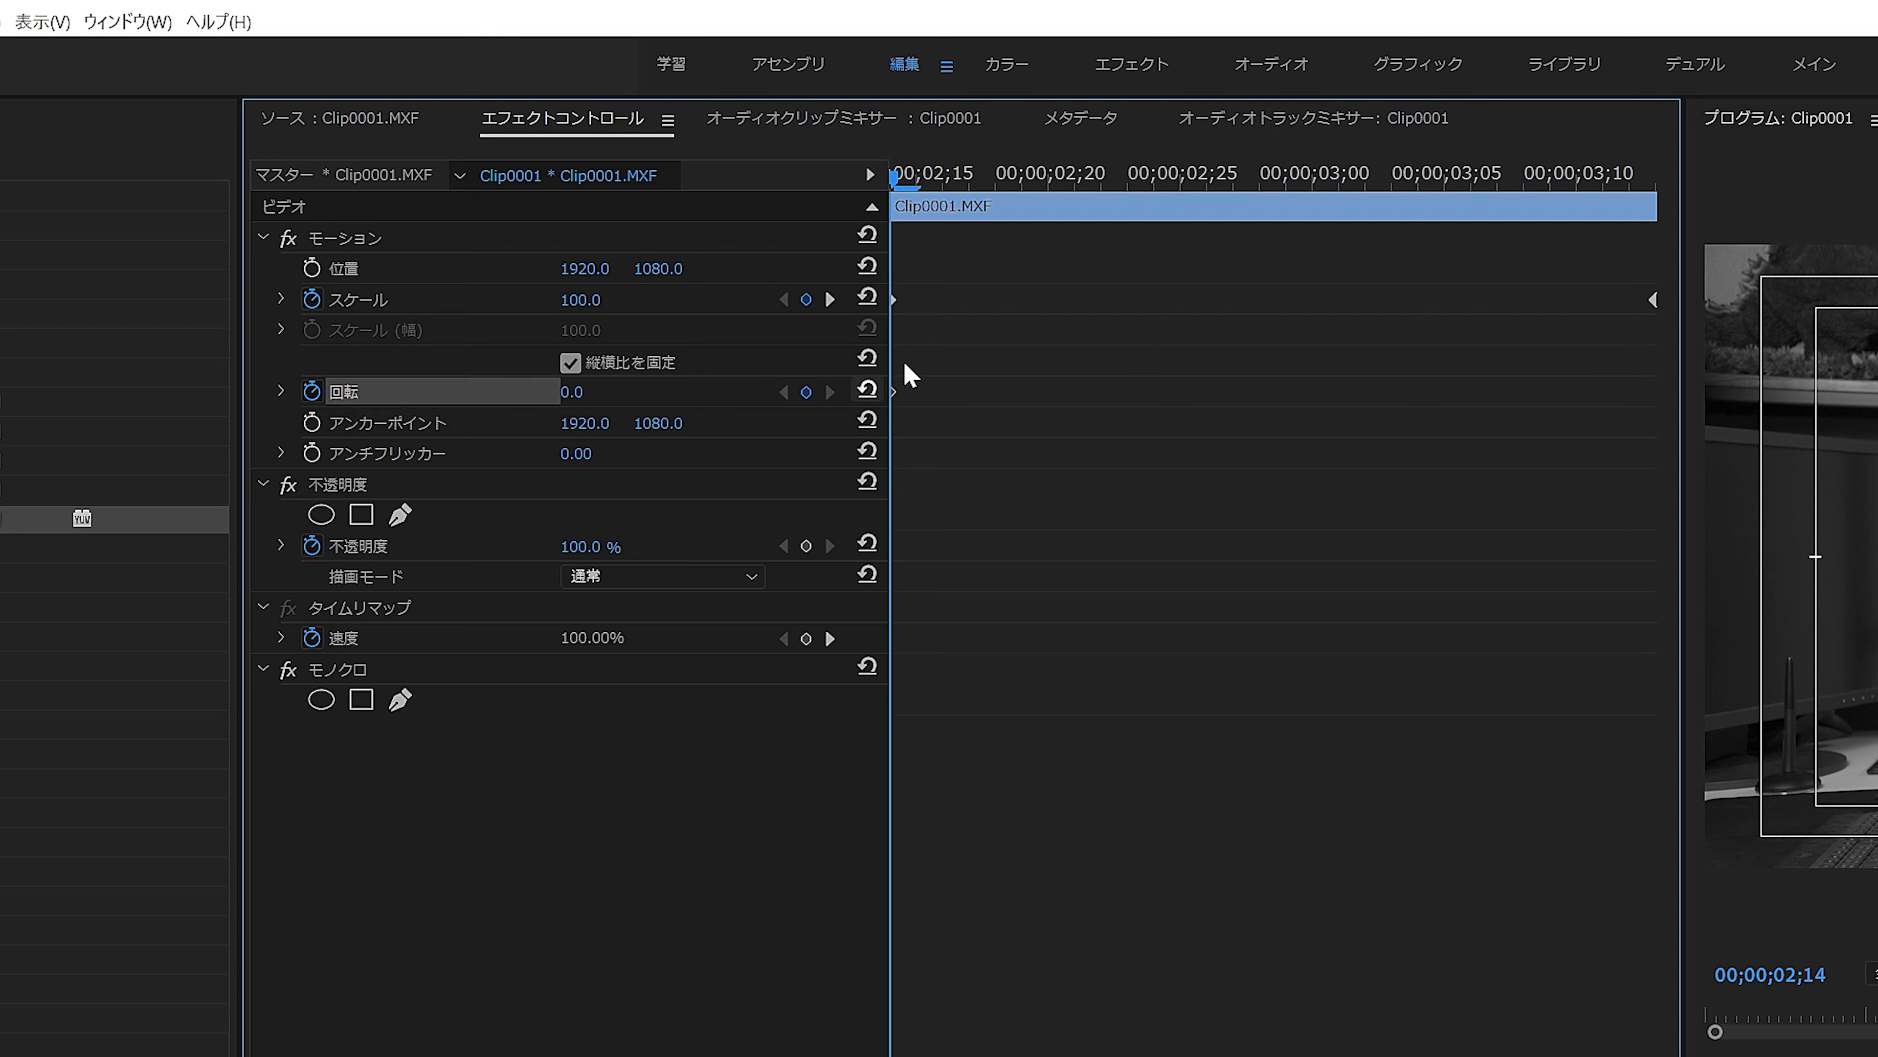
# Set a Rotation keyframe of -6° at 02;26
pyautogui.click(923, 178)
pyautogui.moveTo(926, 181); pyautogui.dragTo(1209, 177)
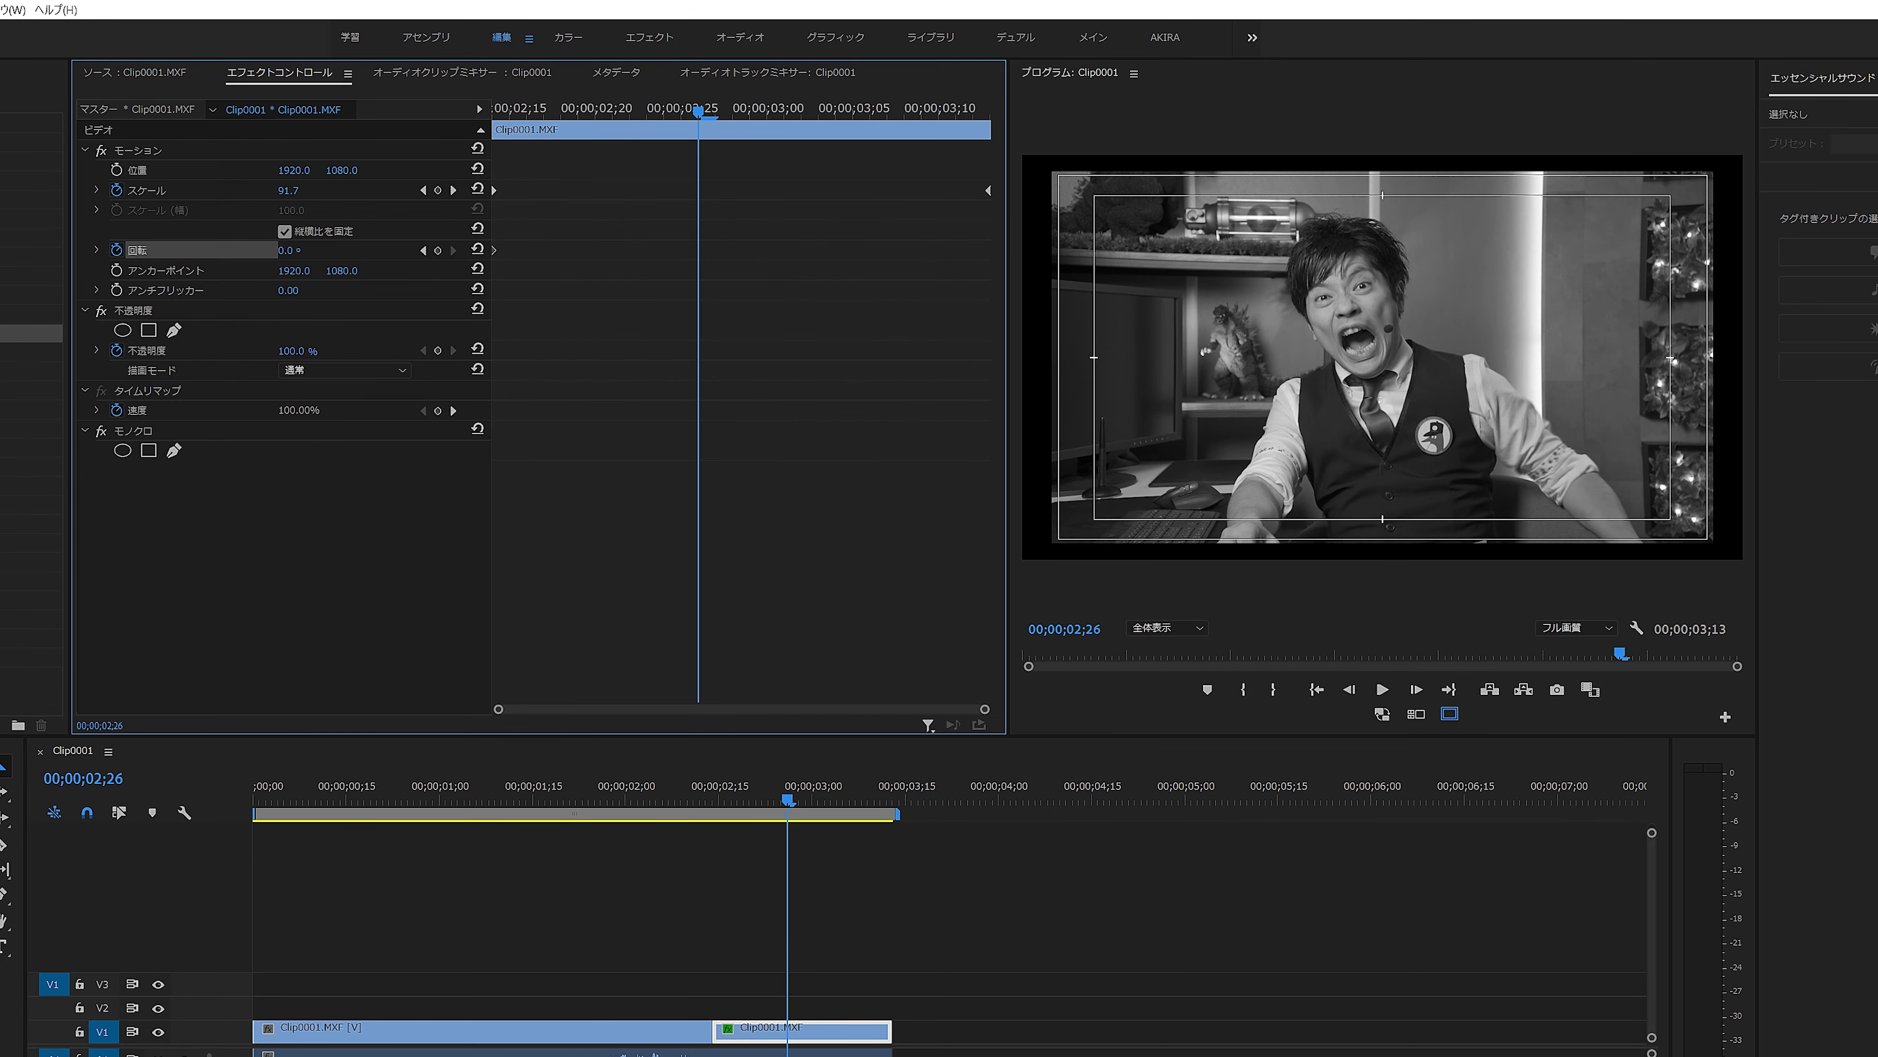
pyautogui.moveTo(571, 391); pyautogui.dragTo(555, 392)
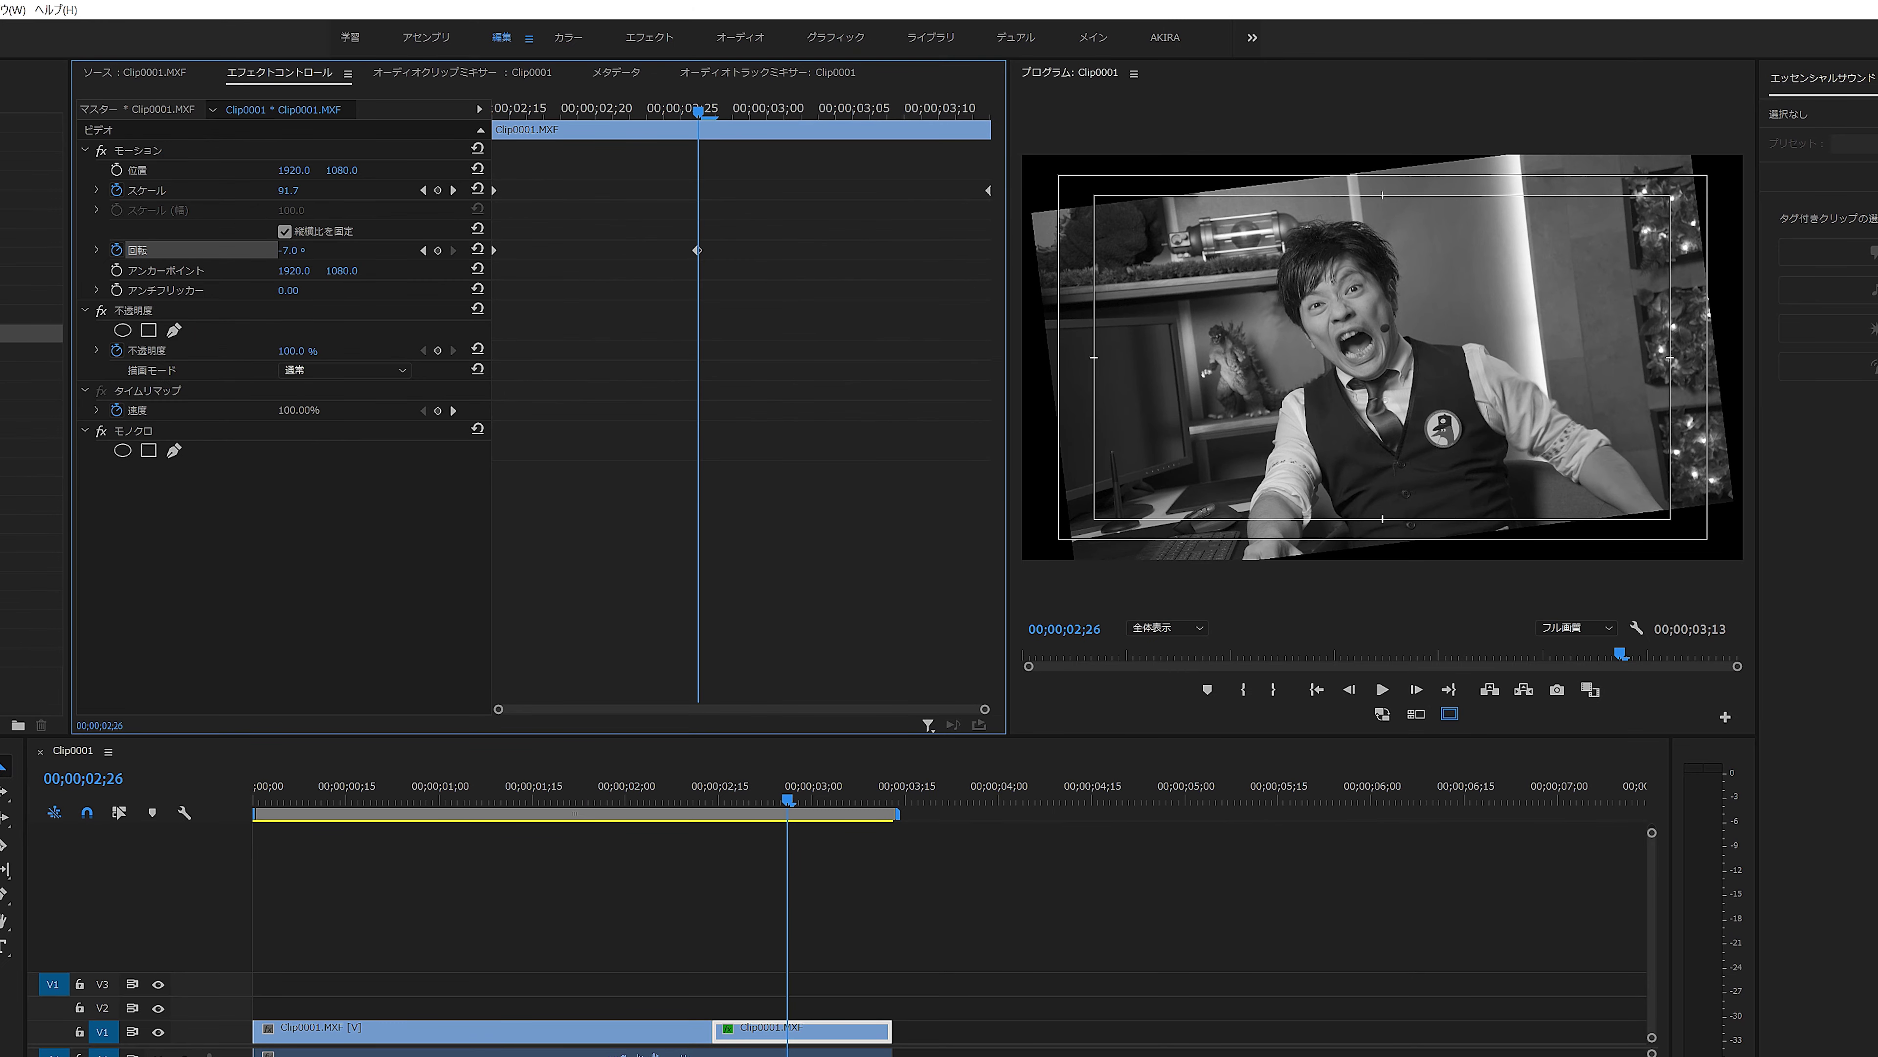
pyautogui.moveTo(286, 257); pyautogui.dragTo(293, 257)
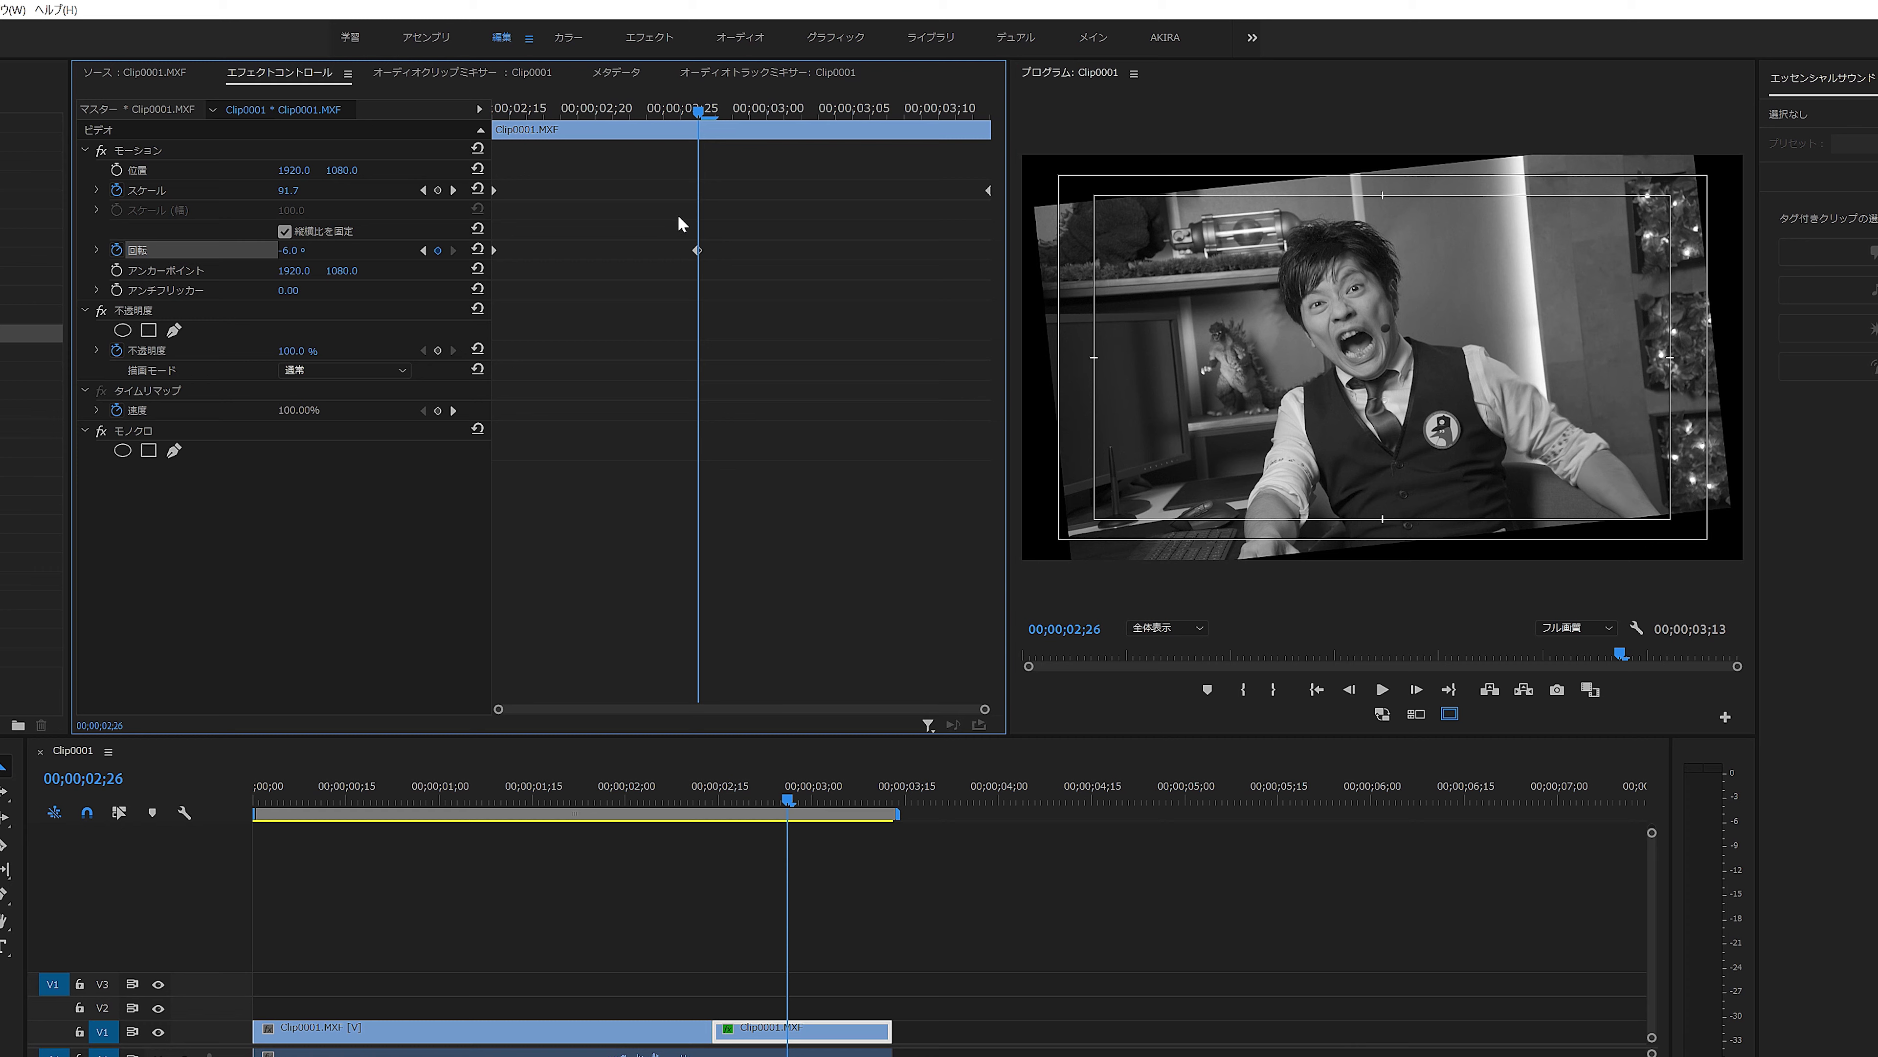
# Move the -6° Rotation keyframe to about 03;03 and preview the tilt
pyautogui.moveTo(698, 250); pyautogui.dragTo(997, 268)
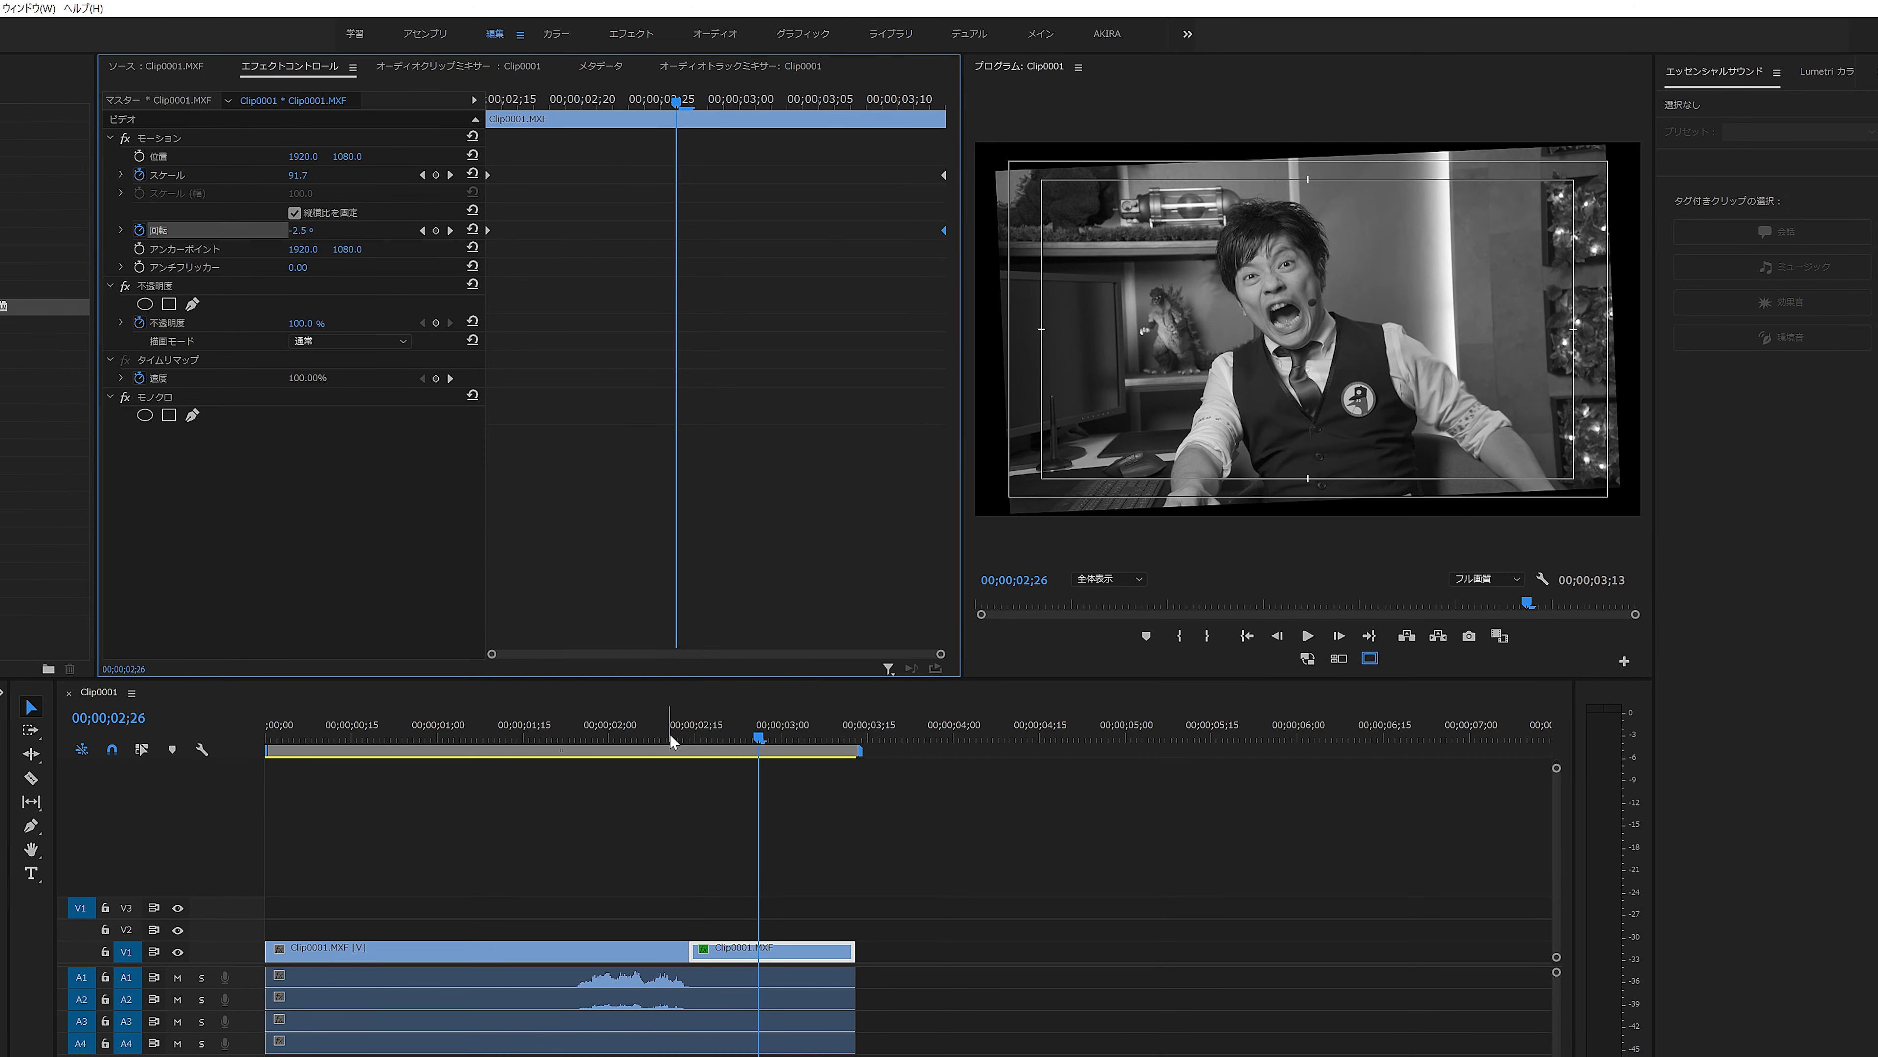
pyautogui.click(670, 734)
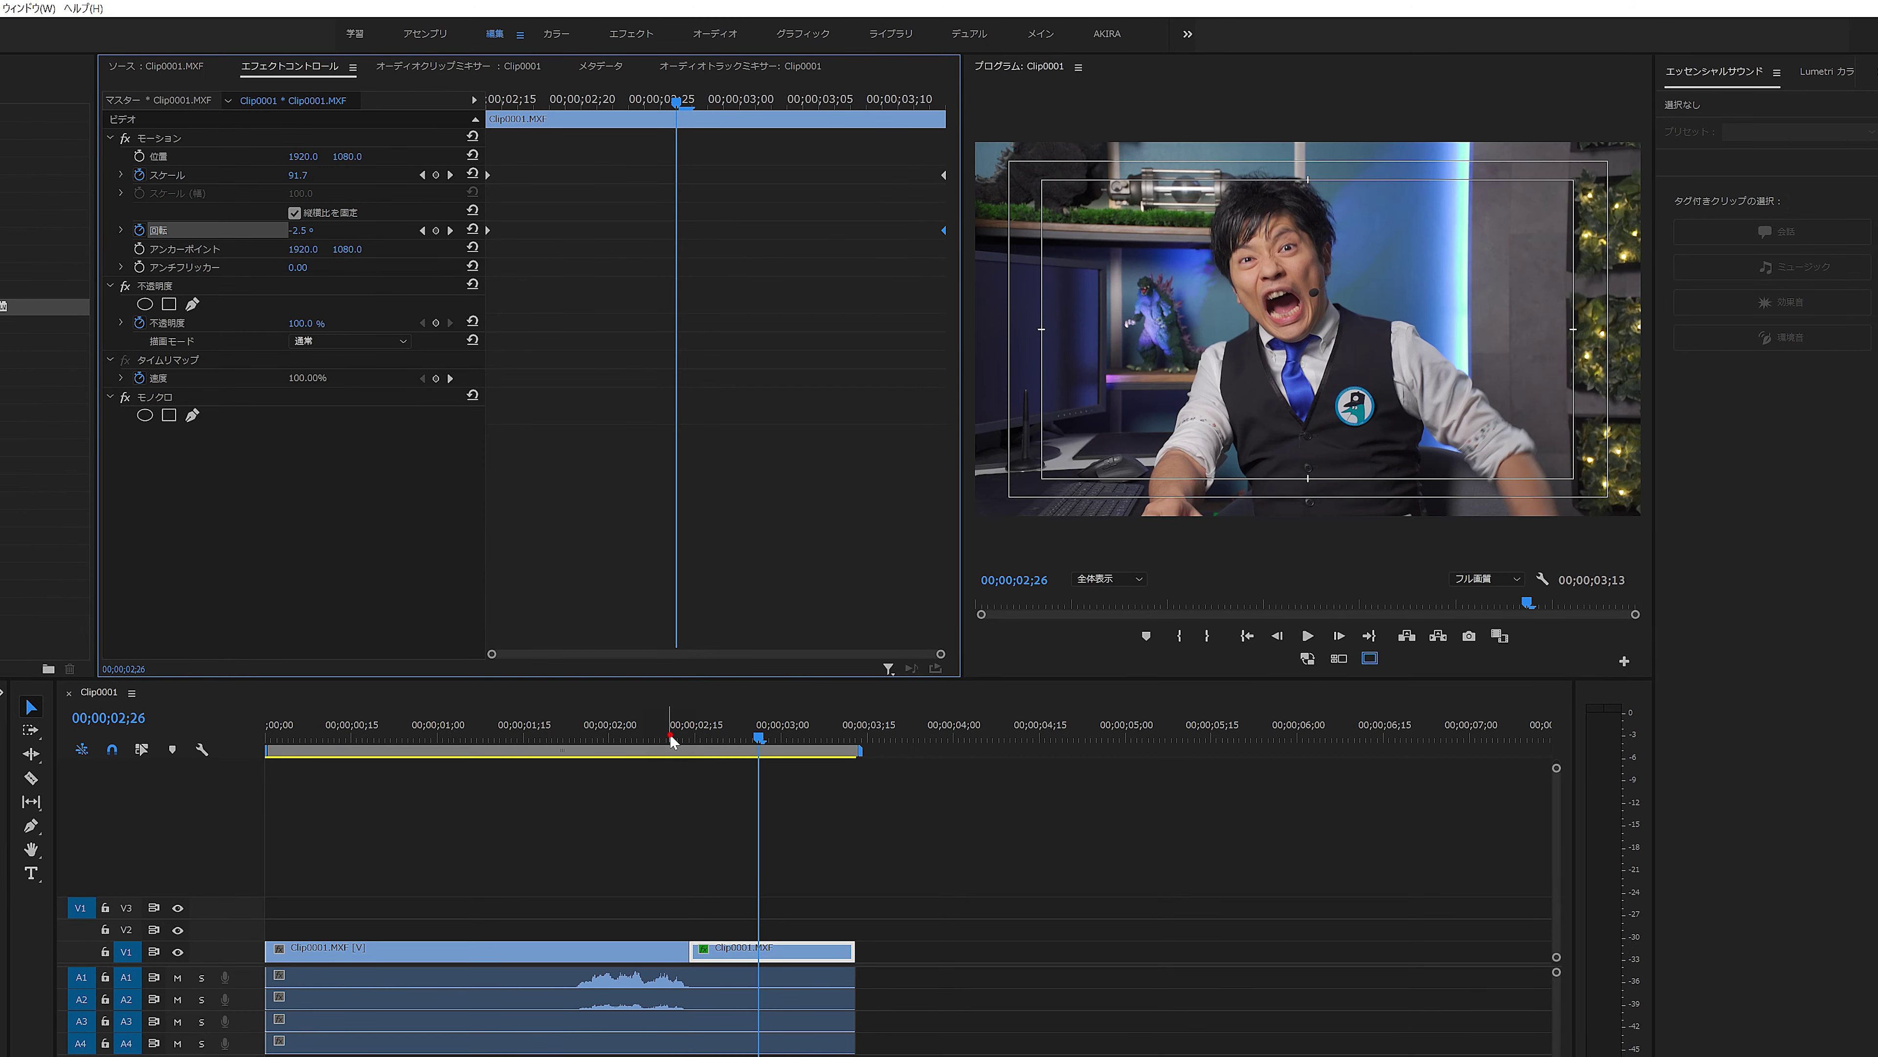
pyautogui.press('space')
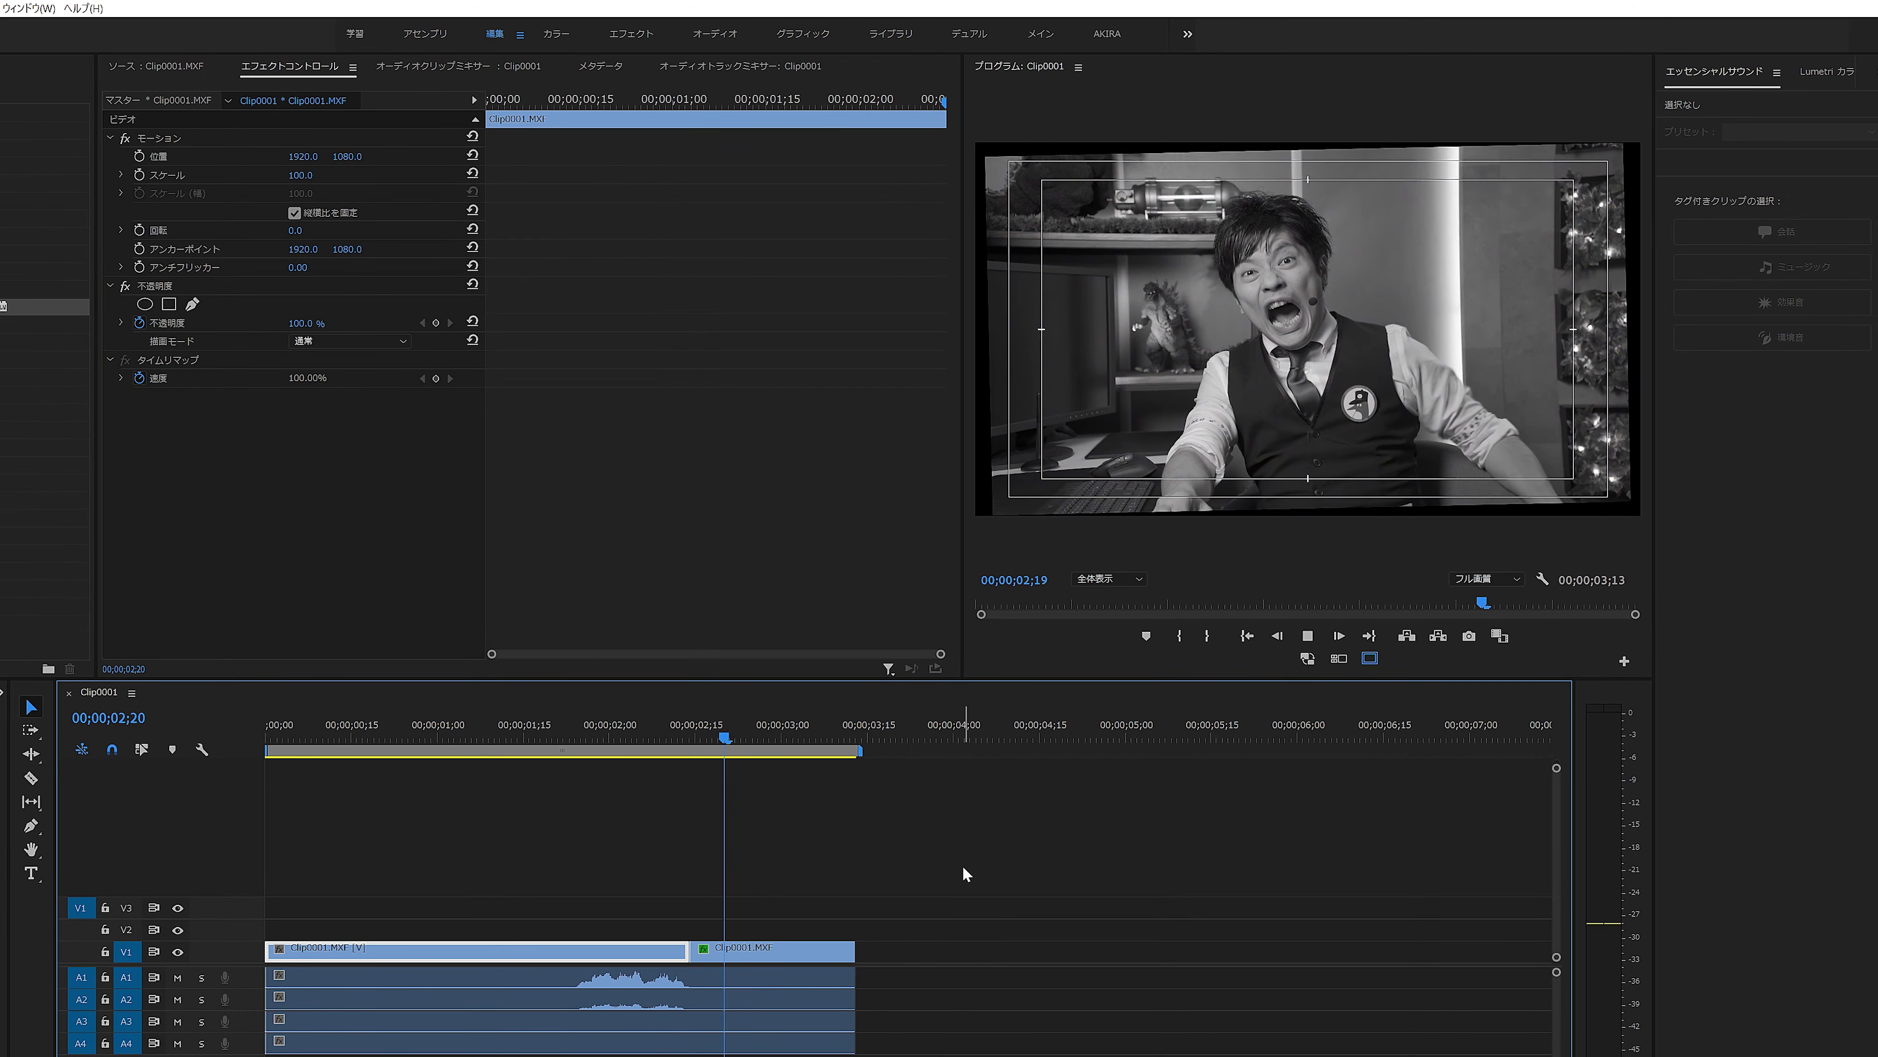
pyautogui.click(724, 740)
pyautogui.moveTo(724, 740)
pyautogui.mouseDown()
pyautogui.moveTo(775, 752)
pyautogui.moveTo(718, 753)
pyautogui.mouseUp()
pyautogui.press('Right')
pyautogui.press('Right')
pyautogui.press('Right')
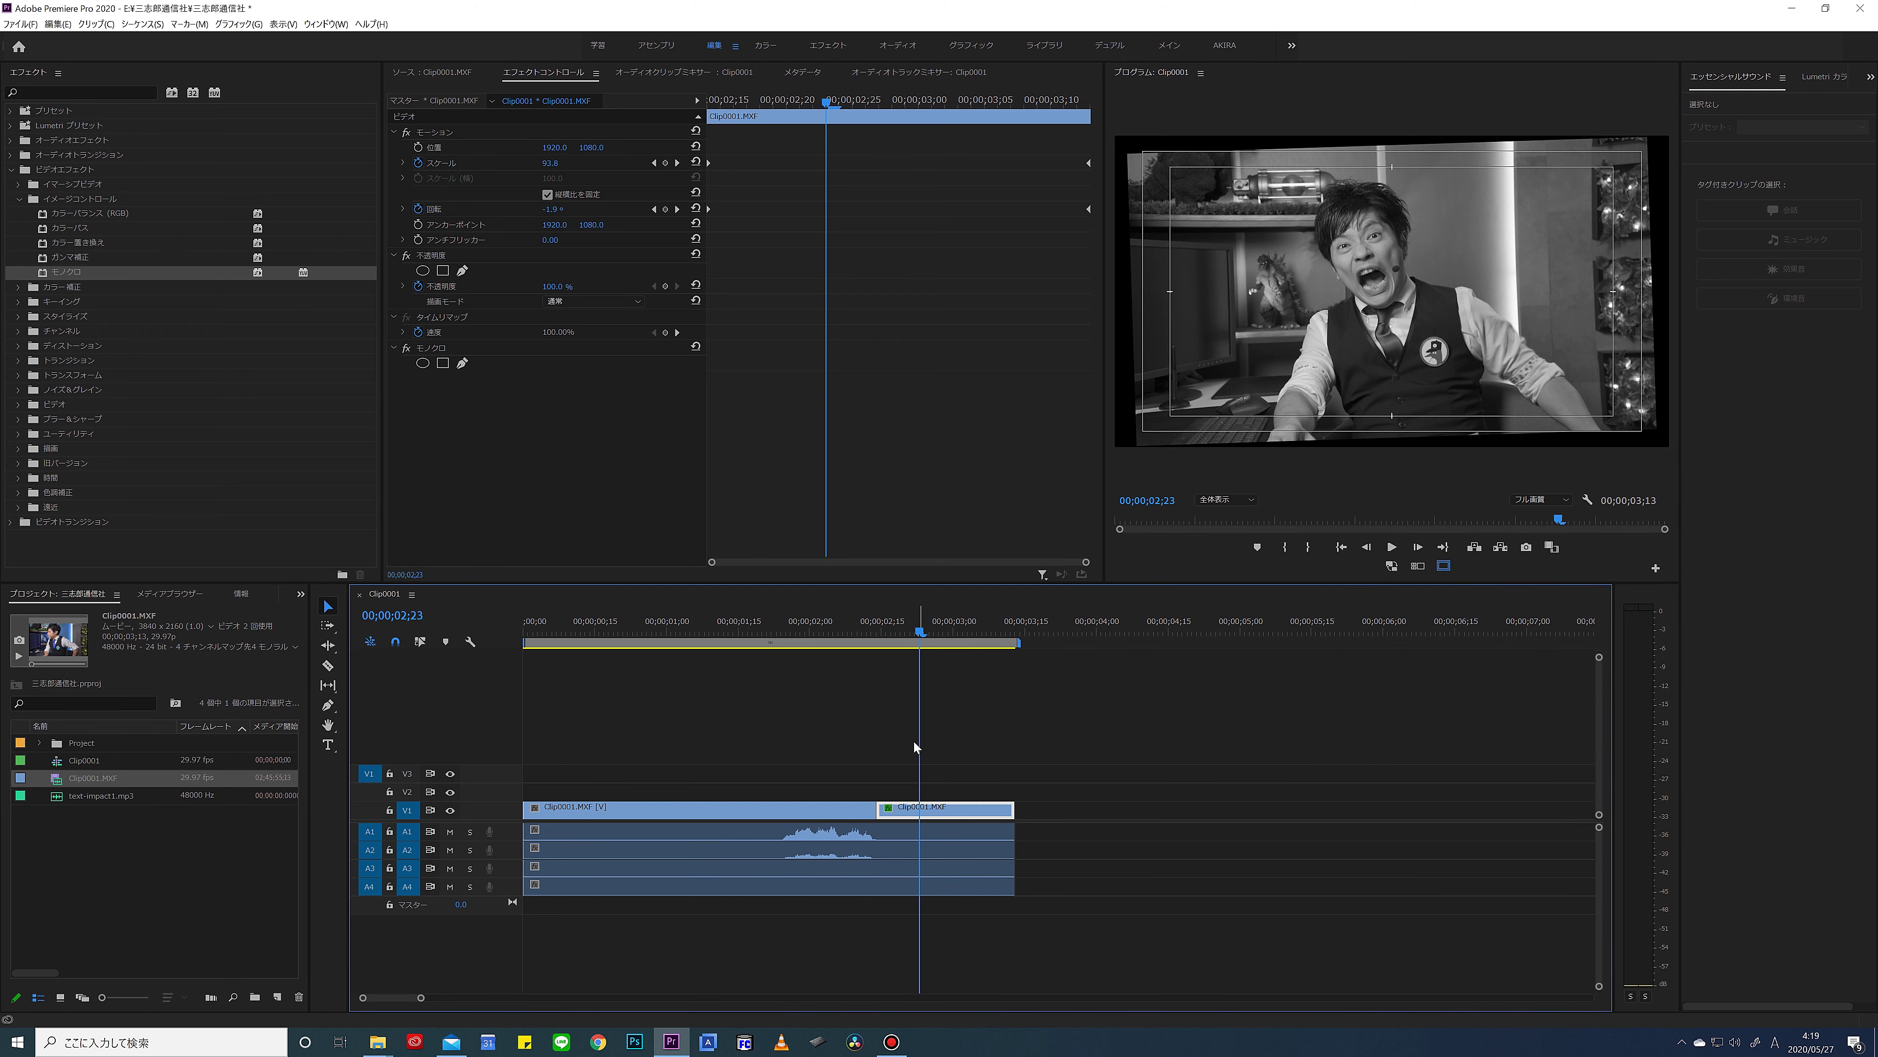
# Create legacy title 'タイトル 12' with the default 3840×2160 video settings
pyautogui.click(20, 24)
pyautogui.moveTo(20, 41)
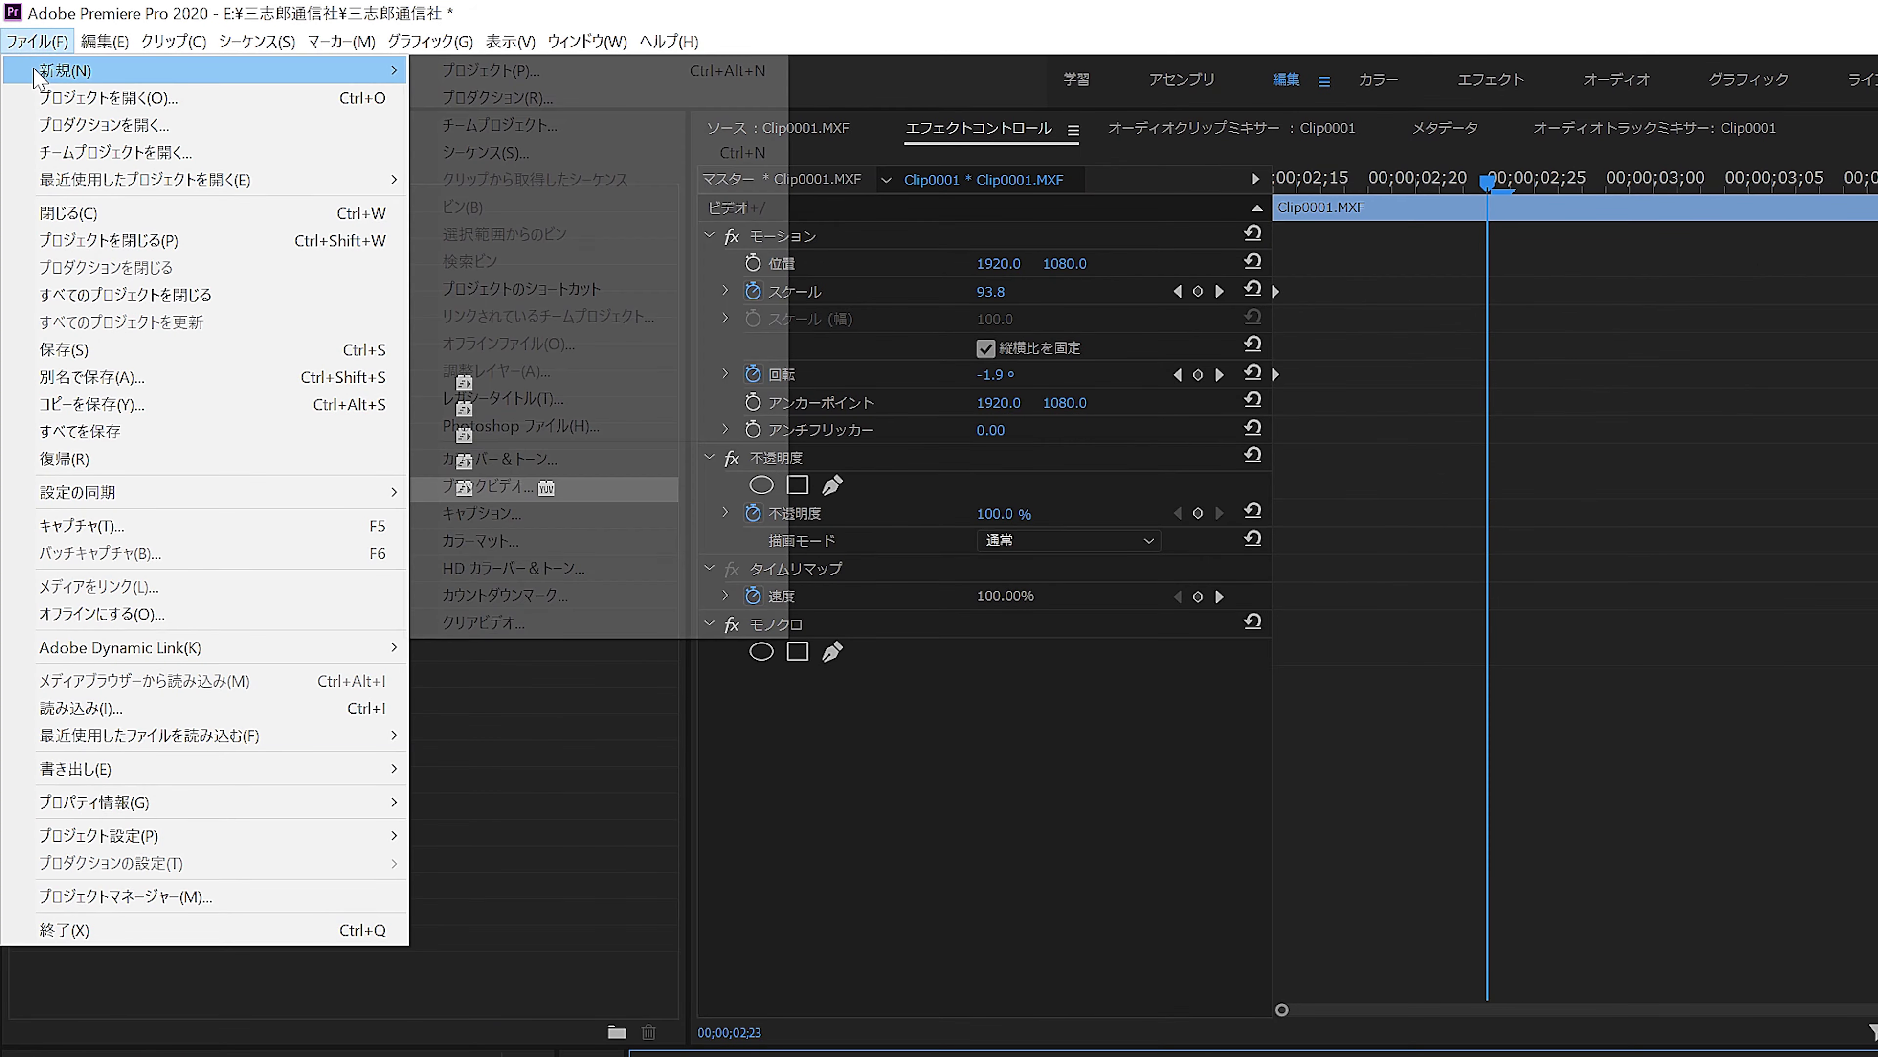
pyautogui.click(517, 399)
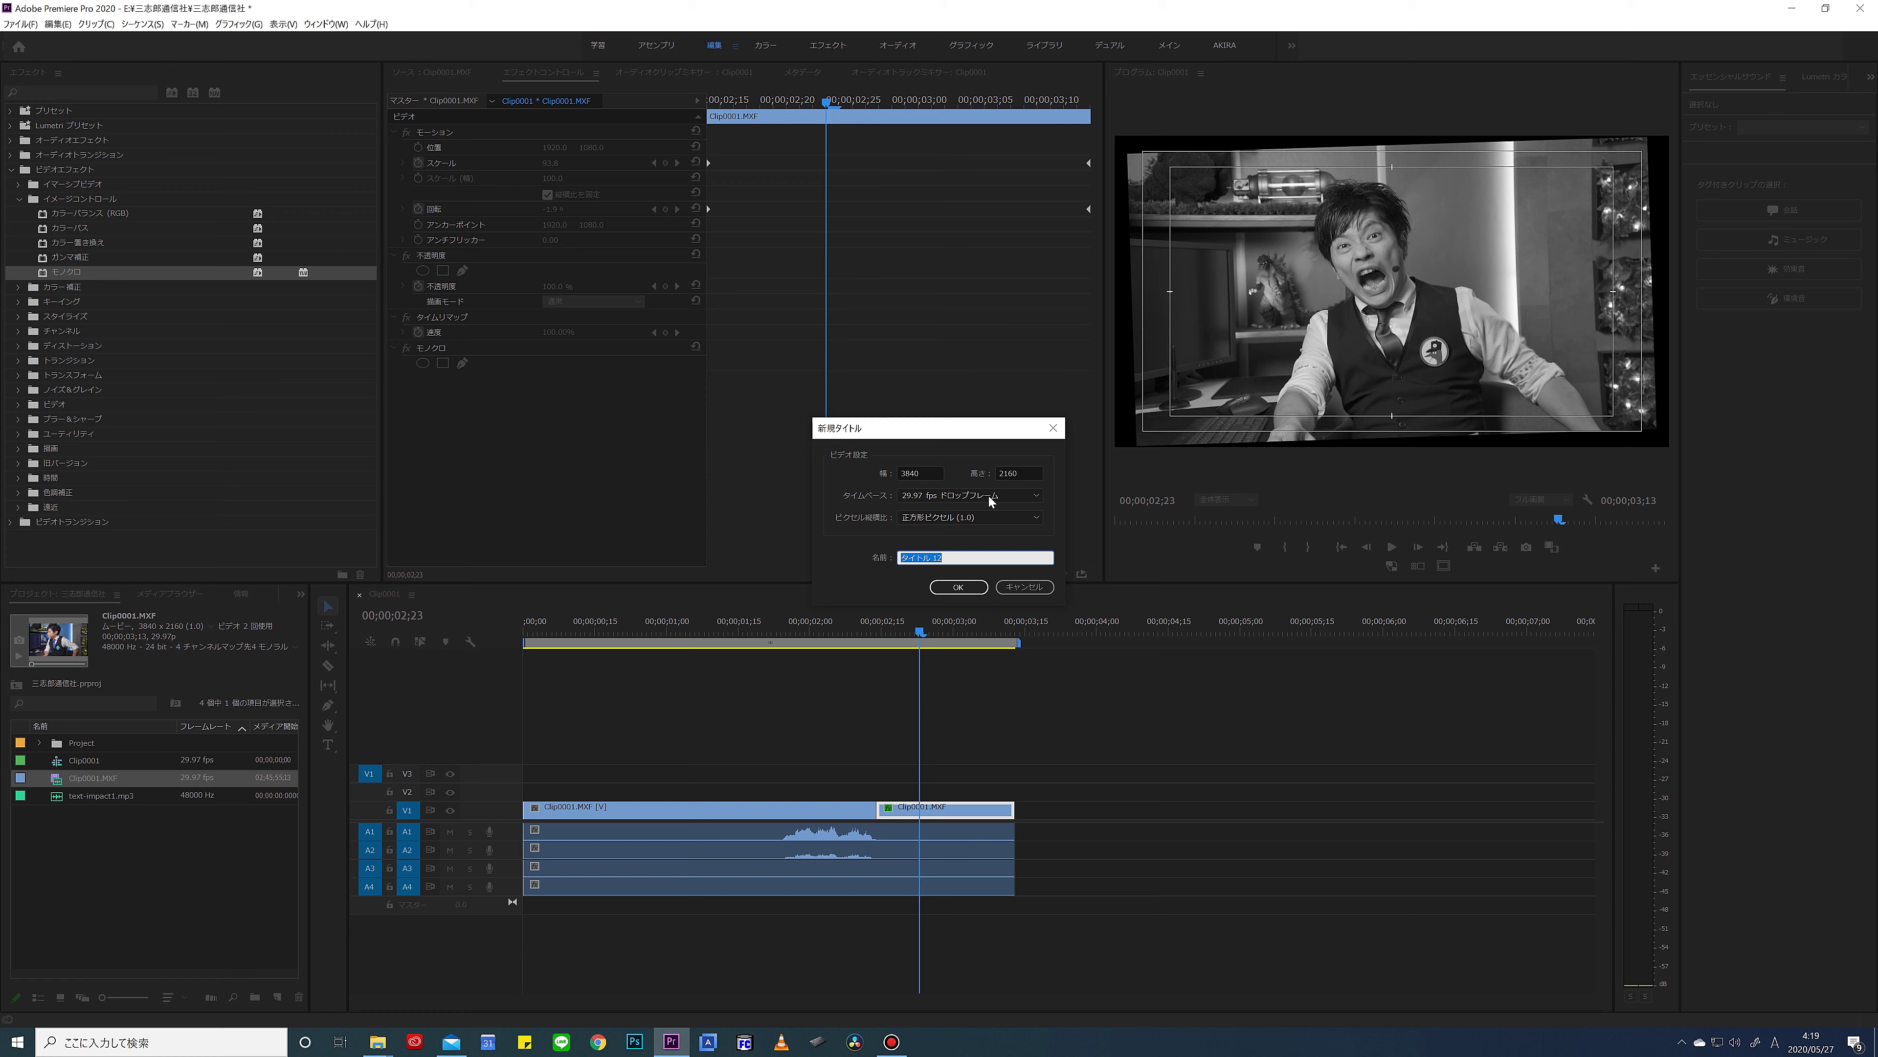
pyautogui.click(942, 586)
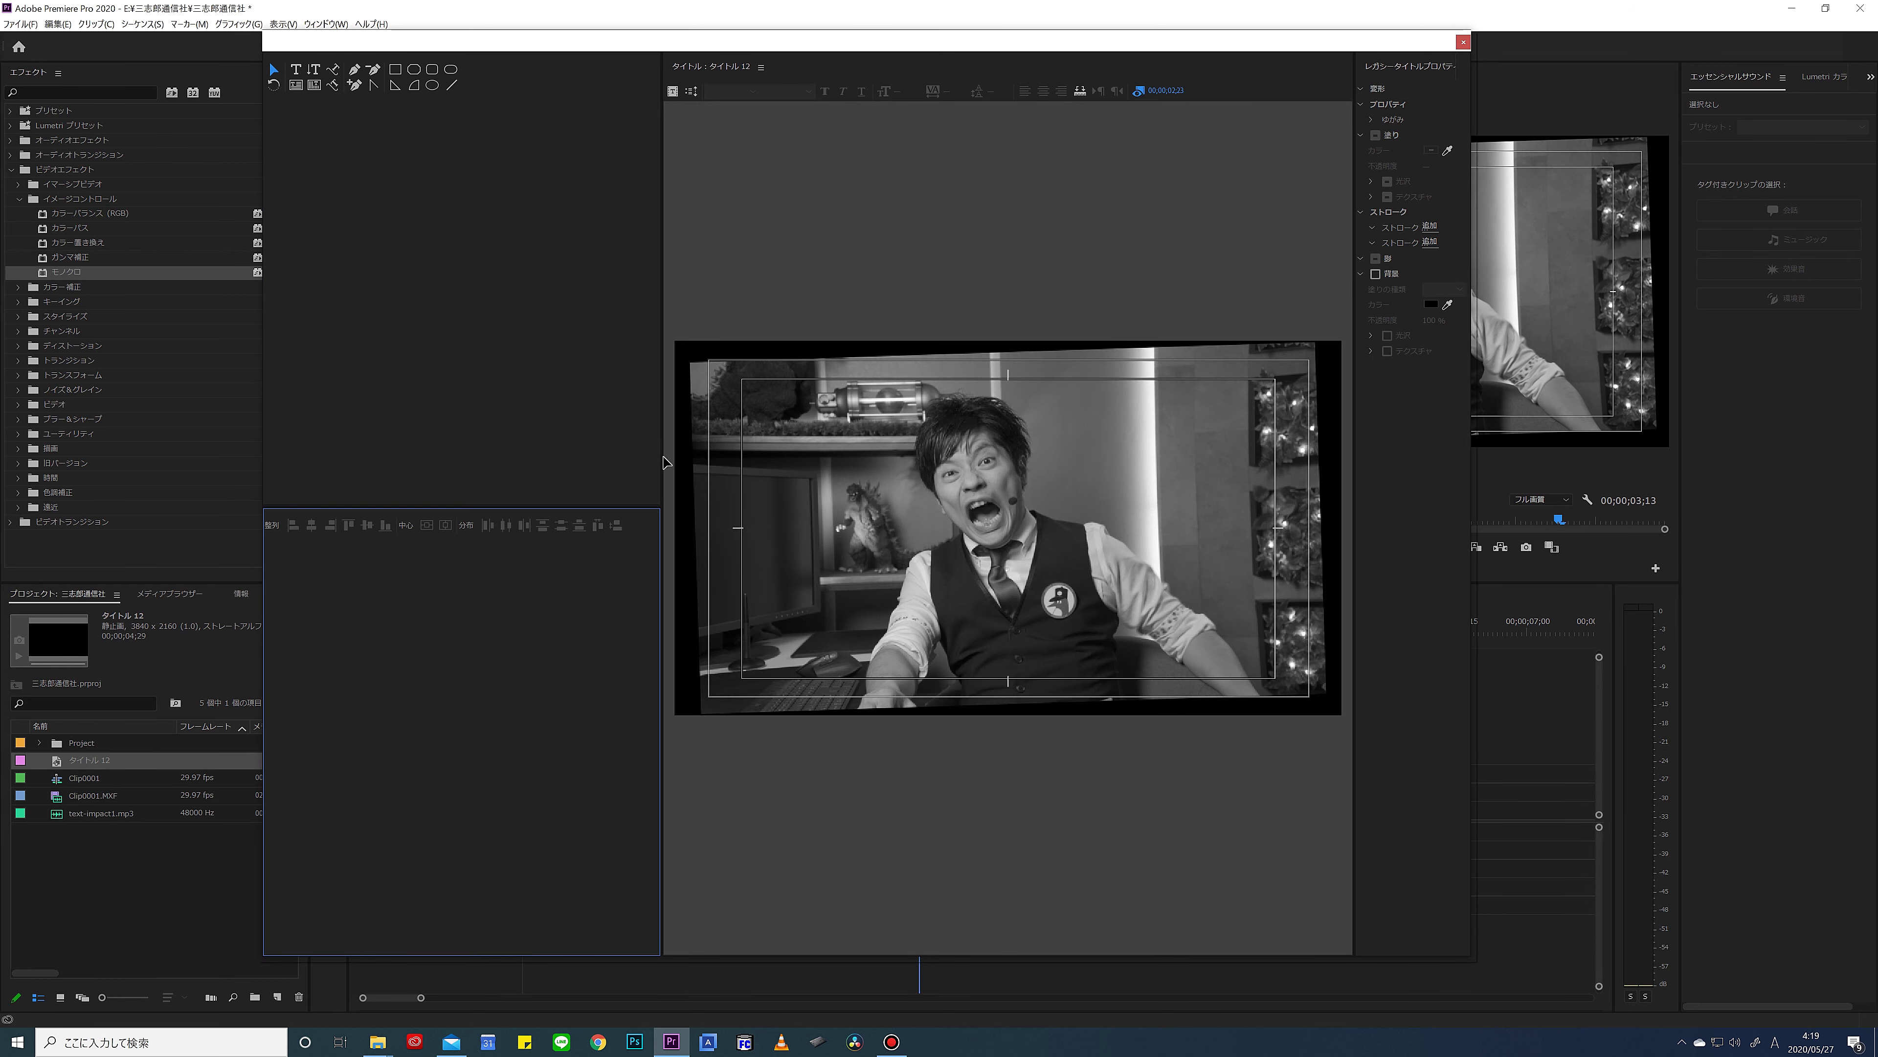
# Type the text 'マジか!!' on the title canvas
pyautogui.moveTo(668, 461); pyautogui.dragTo(491, 403)
pyautogui.click(298, 69)
pyautogui.click(760, 531)
pyautogui.press('Zenkaku_Hankaku')
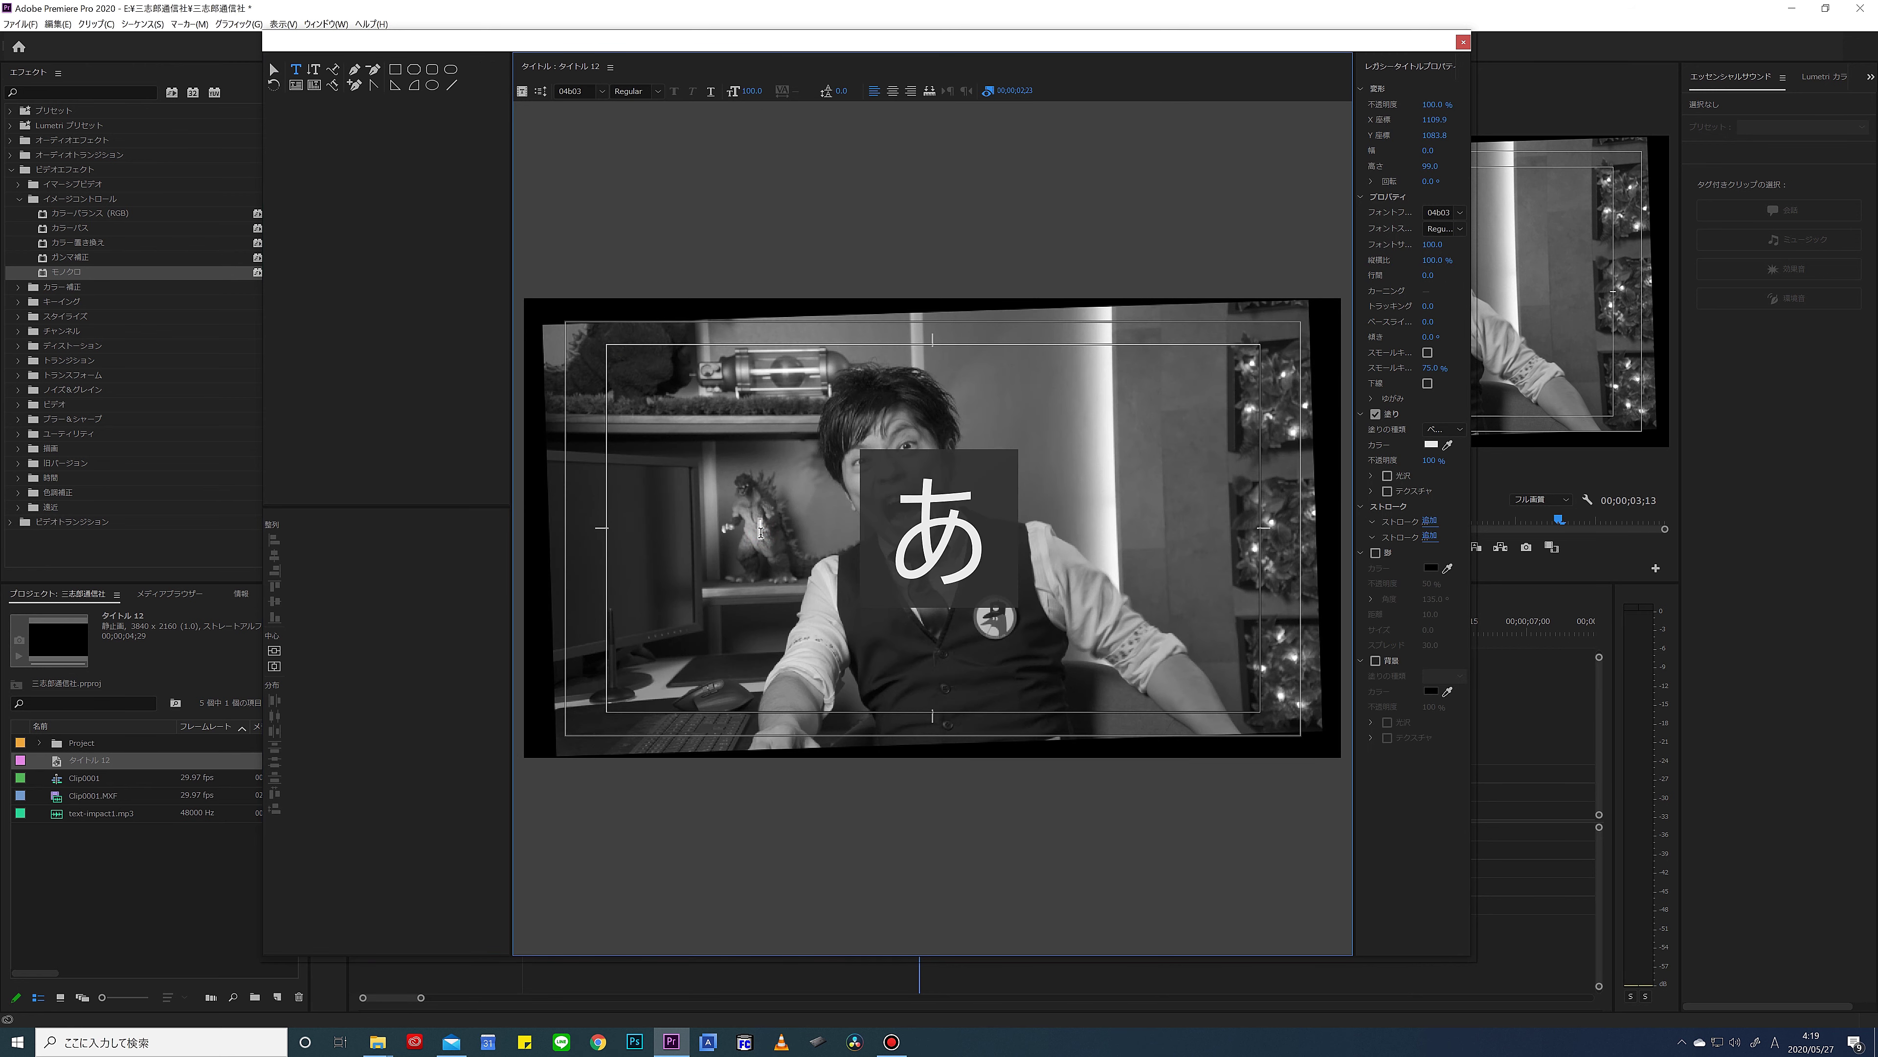
pyautogui.write('まじ')
pyautogui.press('Tab')
pyautogui.press('Return')
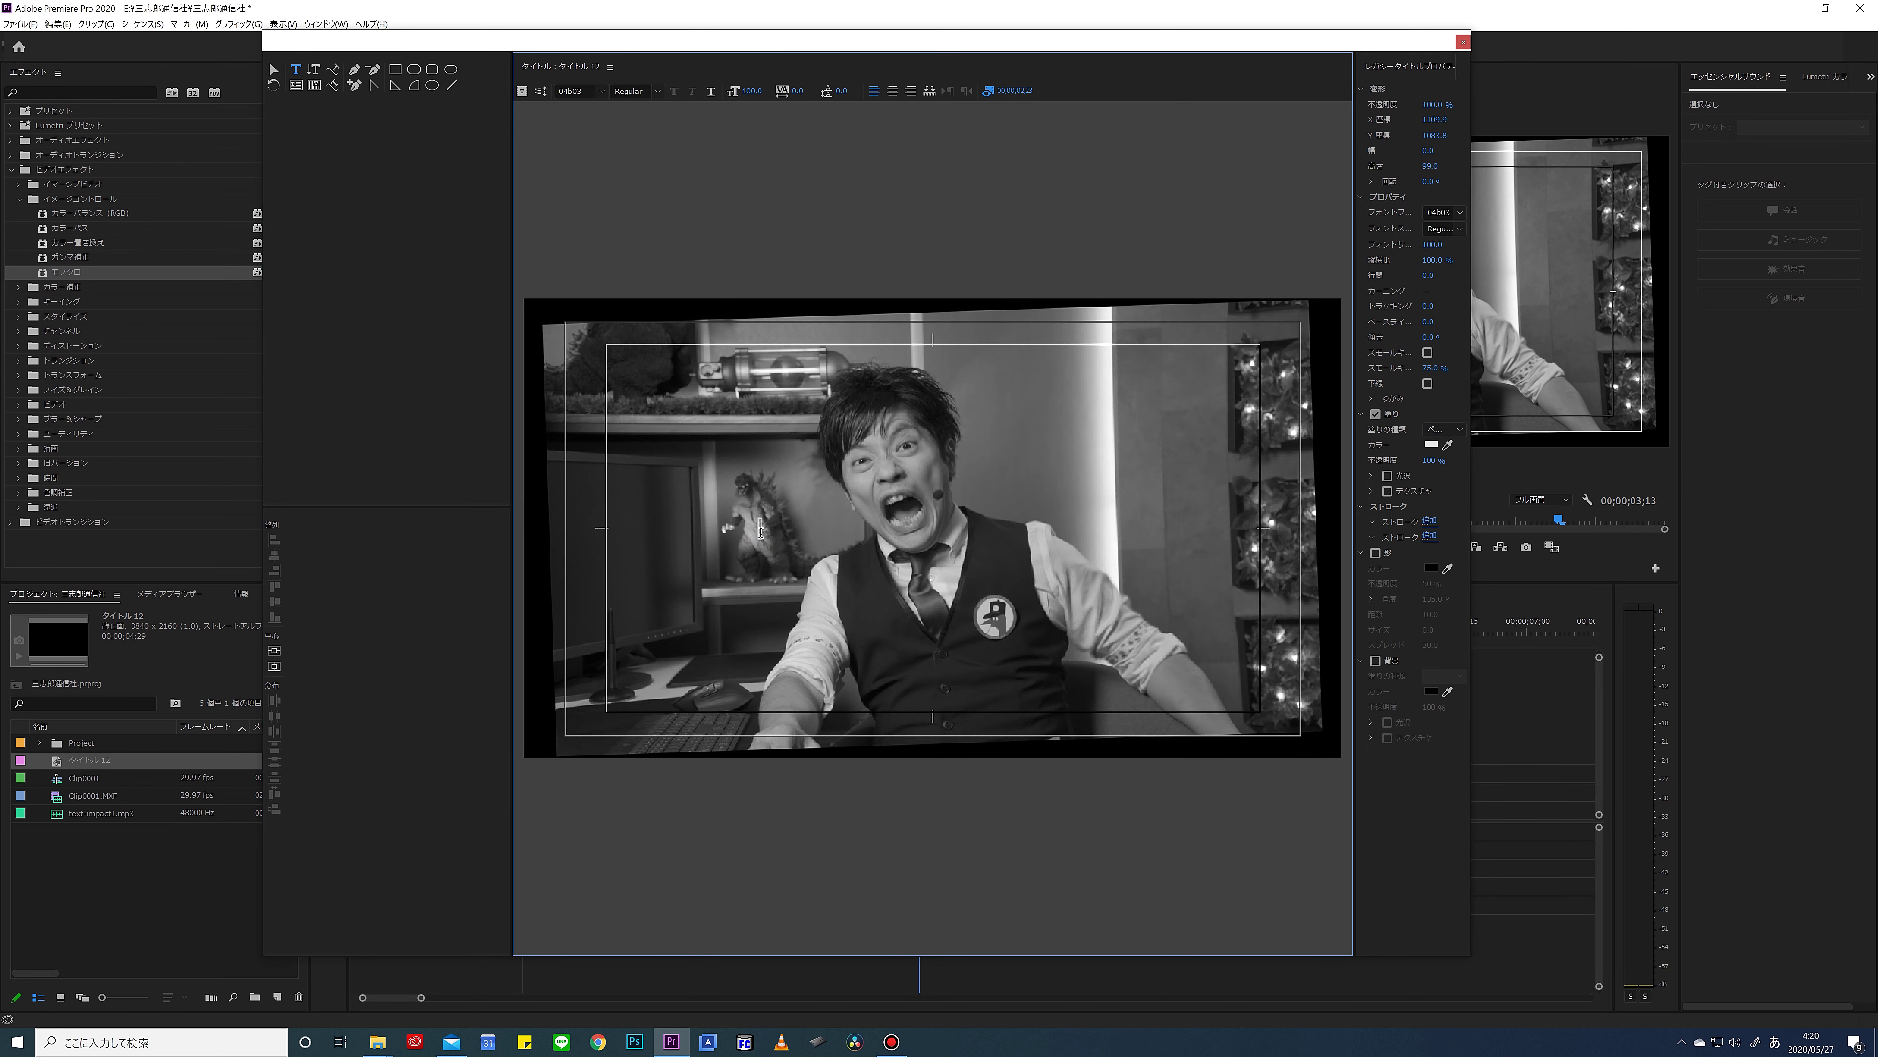
pyautogui.press('Zenkaku_Hankaku')
pyautogui.write('!!')
# Enlarge the マジか!! text considerably and nudge it slightly left
pyautogui.click(274, 70)
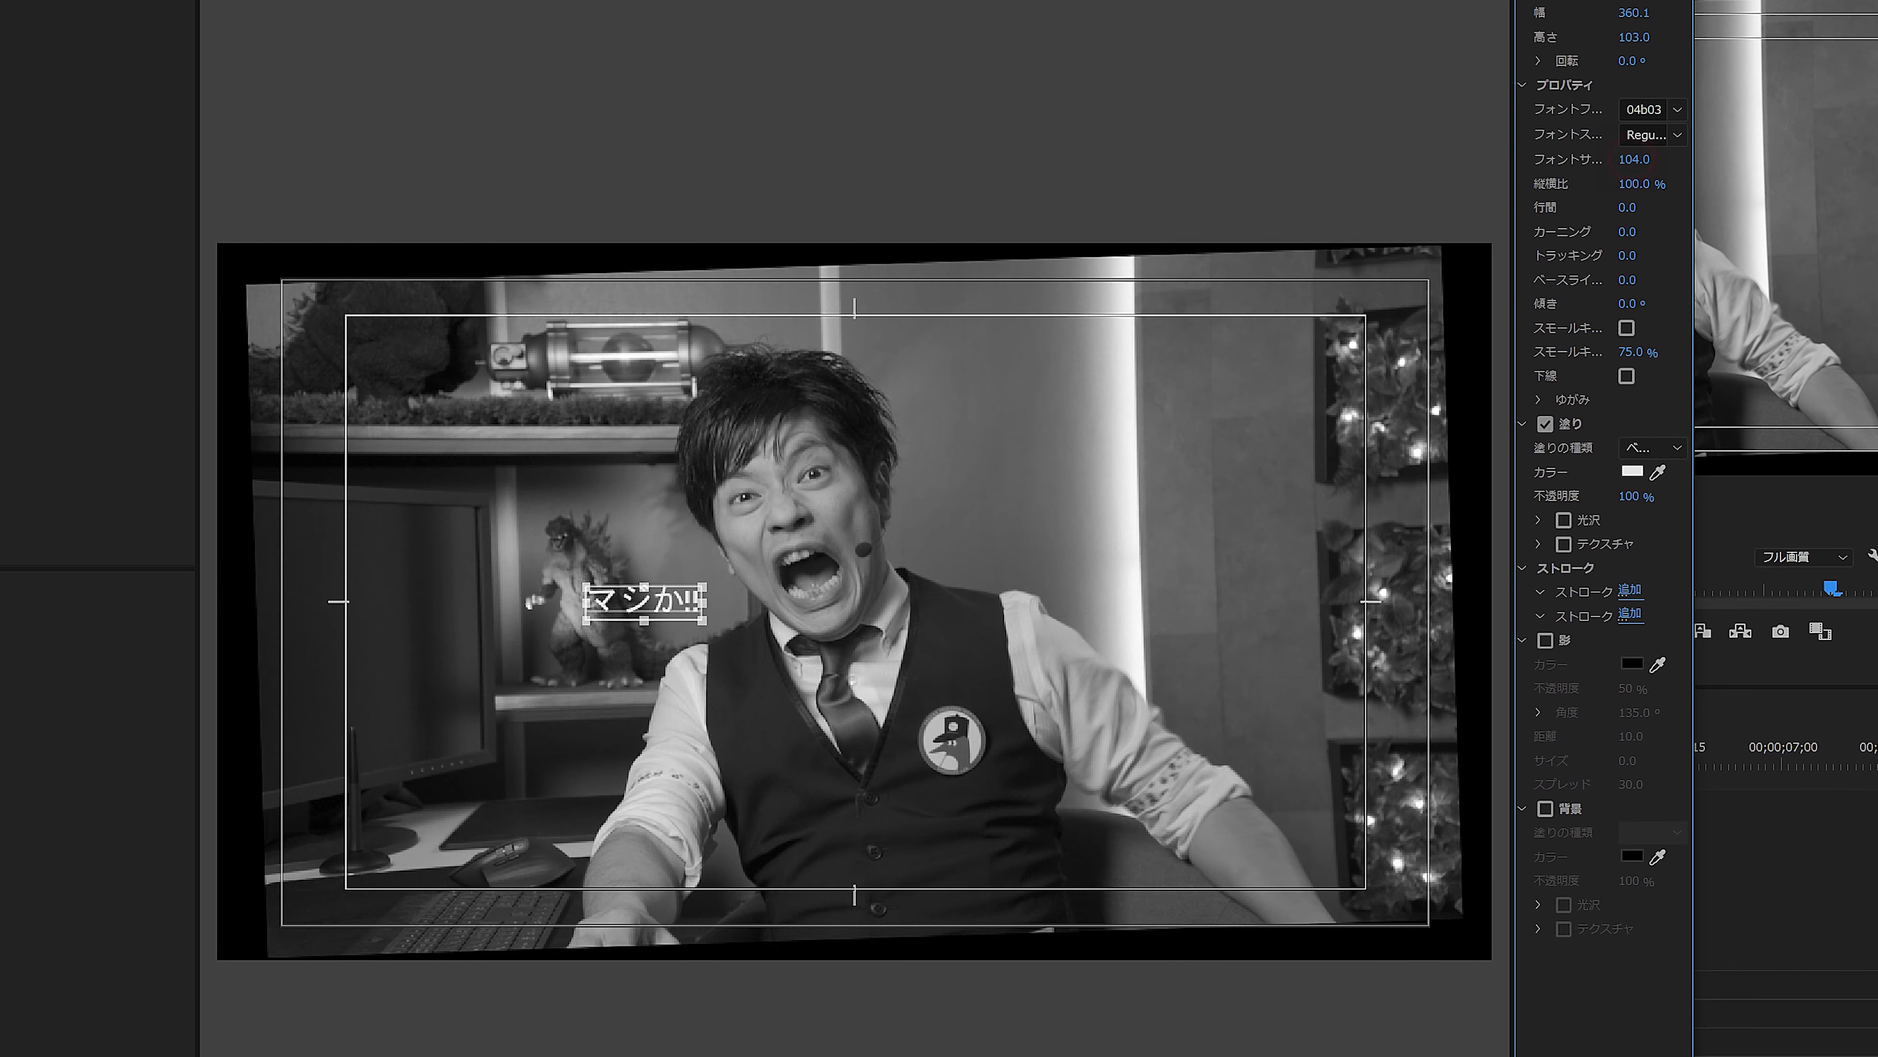
pyautogui.moveTo(1428, 245); pyautogui.dragTo(1436, 245)
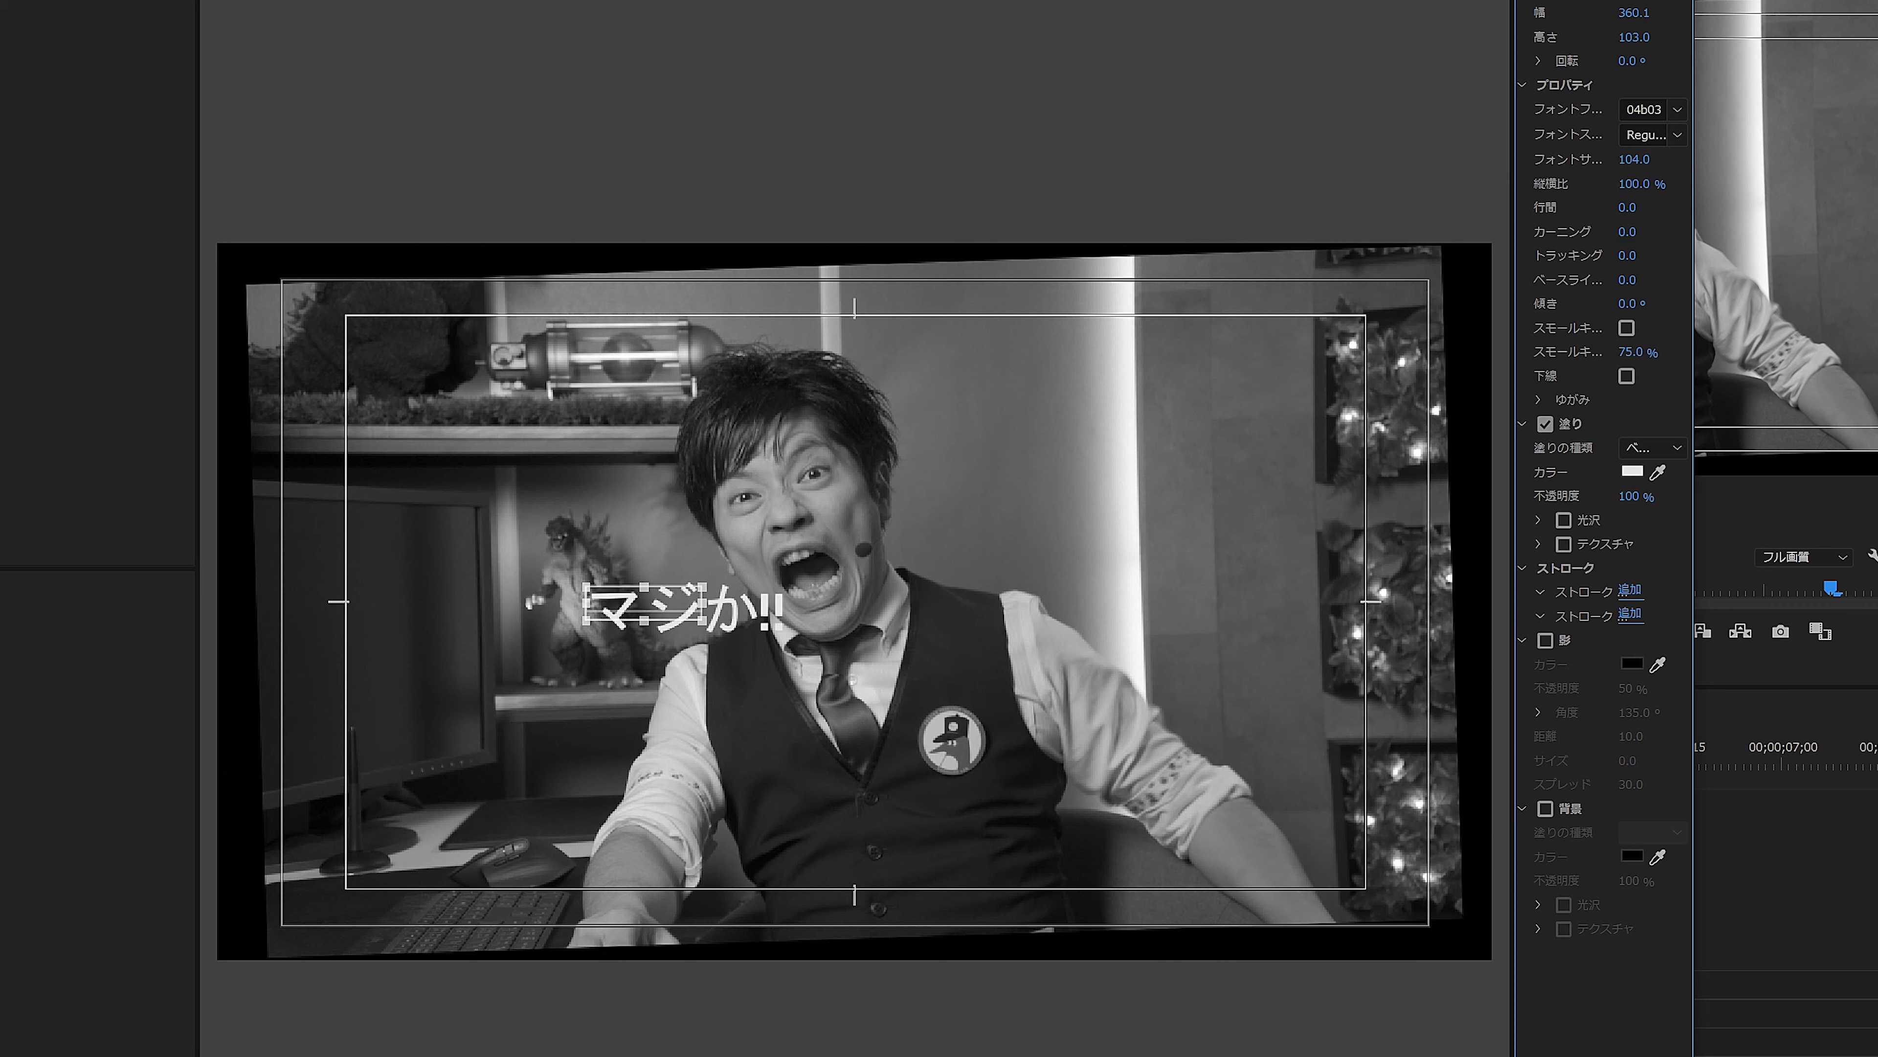
pyautogui.moveTo(1633, 159); pyautogui.dragTo(1672, 159)
pyautogui.moveTo(908, 622); pyautogui.dragTo(850, 627)
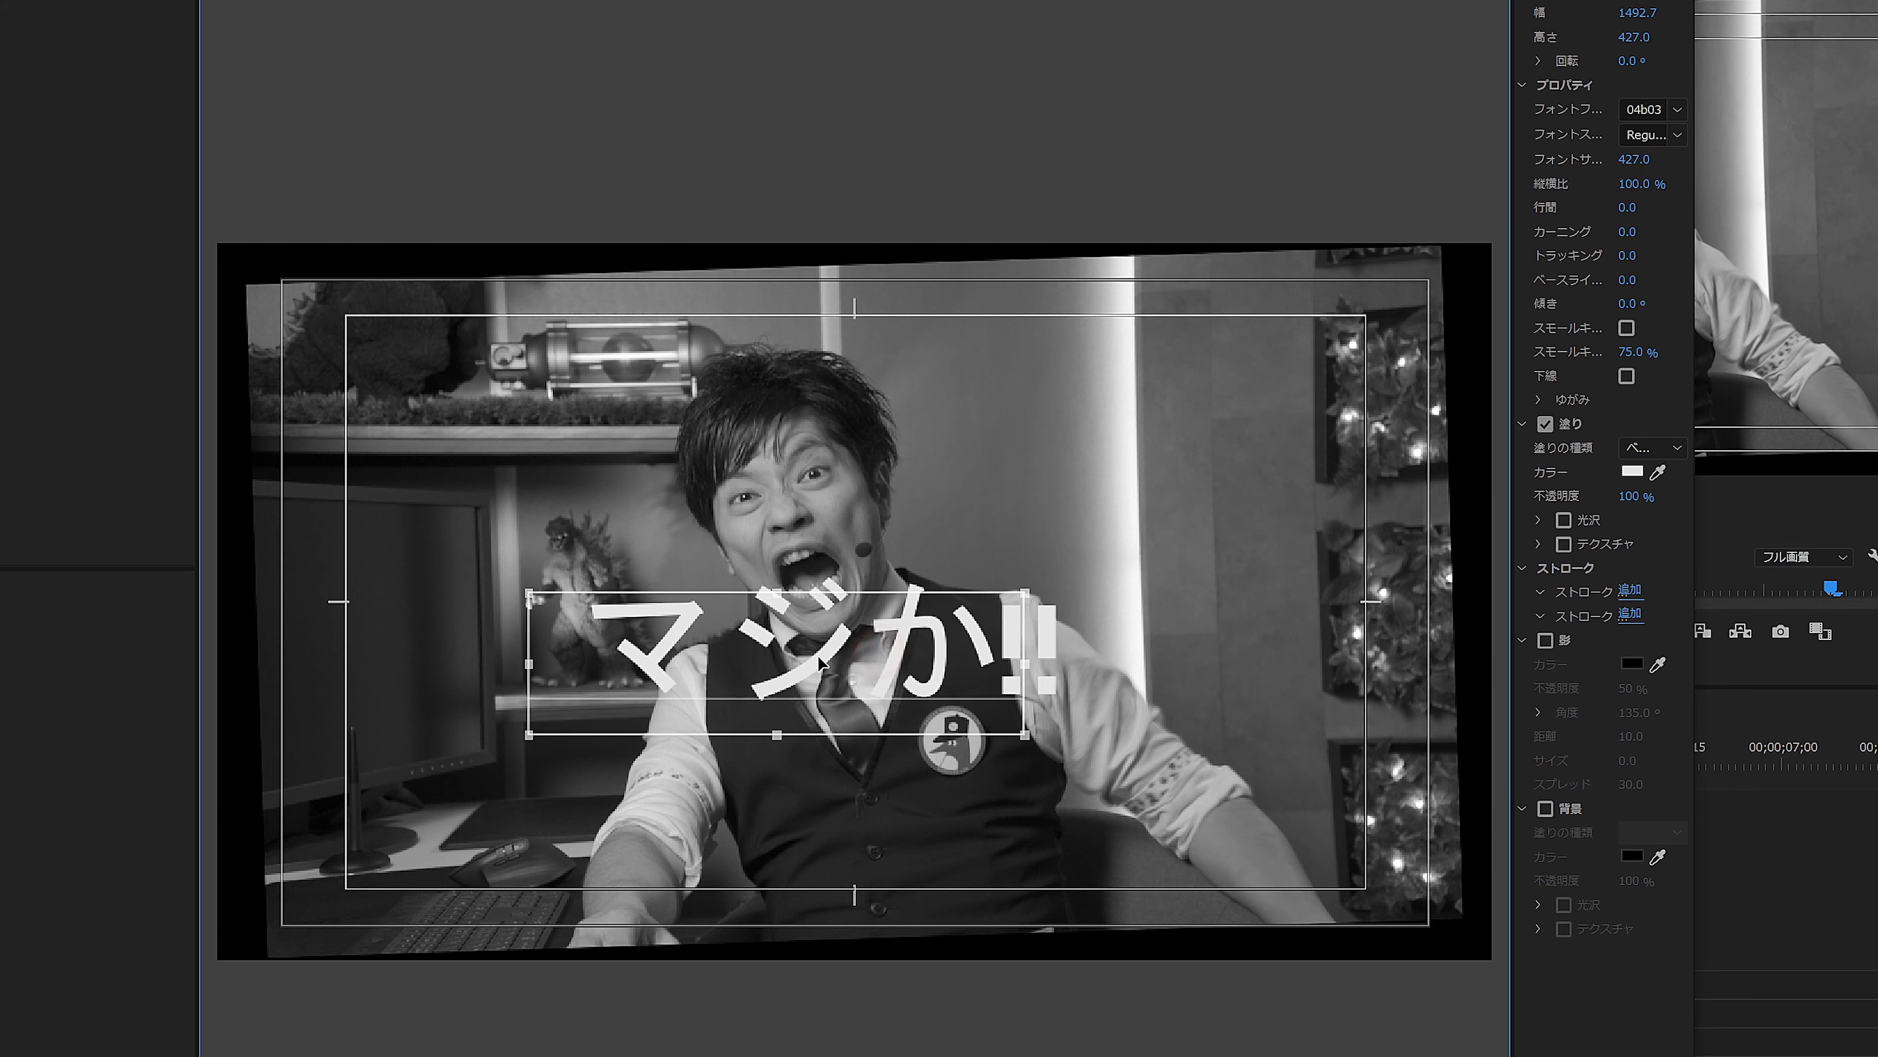
# Set the title's font family to ニタラゴルイカ-09
pyautogui.click(1686, 111)
pyautogui.scroll(-15, 1748, 351)
pyautogui.scroll(-15, 1749, 351)
pyautogui.scroll(-15, 1749, 351)
pyautogui.scroll(3, 1701, 351)
pyautogui.scroll(3, 1701, 351)
pyautogui.scroll(3, 1701, 351)
pyautogui.scroll(3, 1701, 352)
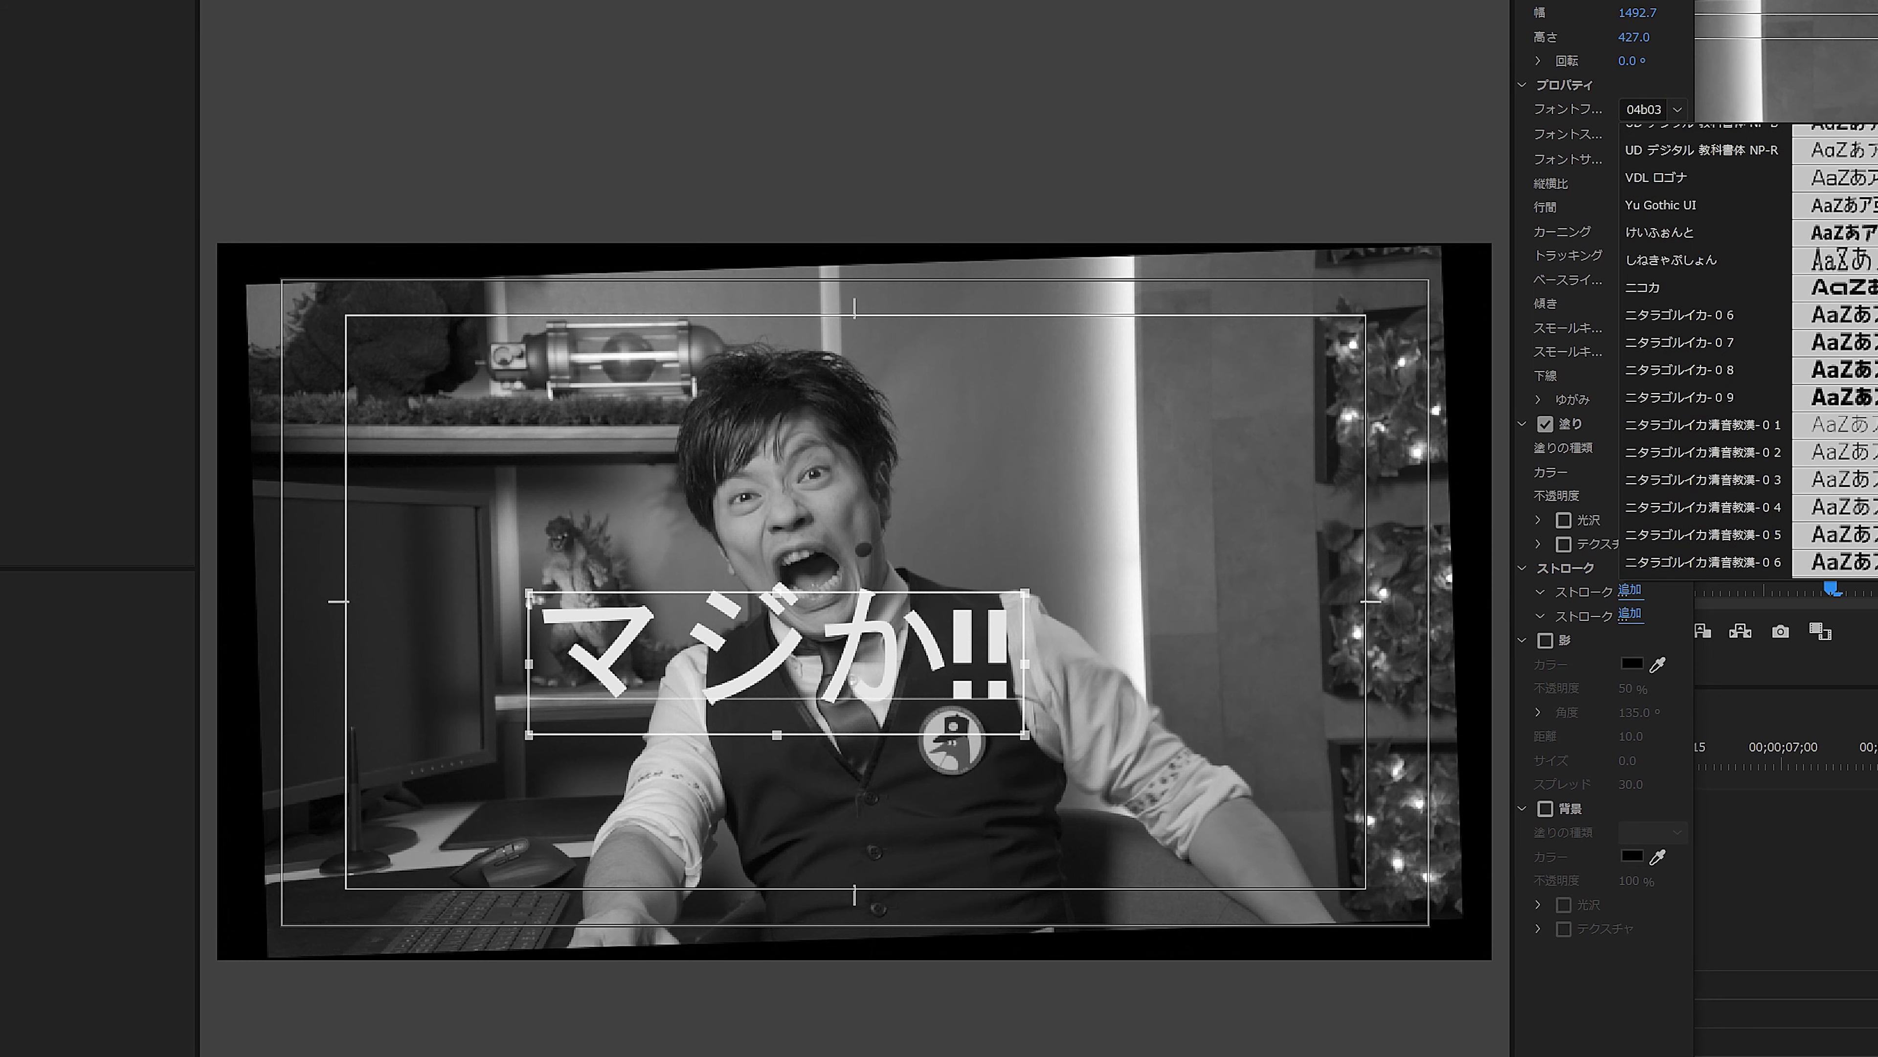
pyautogui.click(1743, 398)
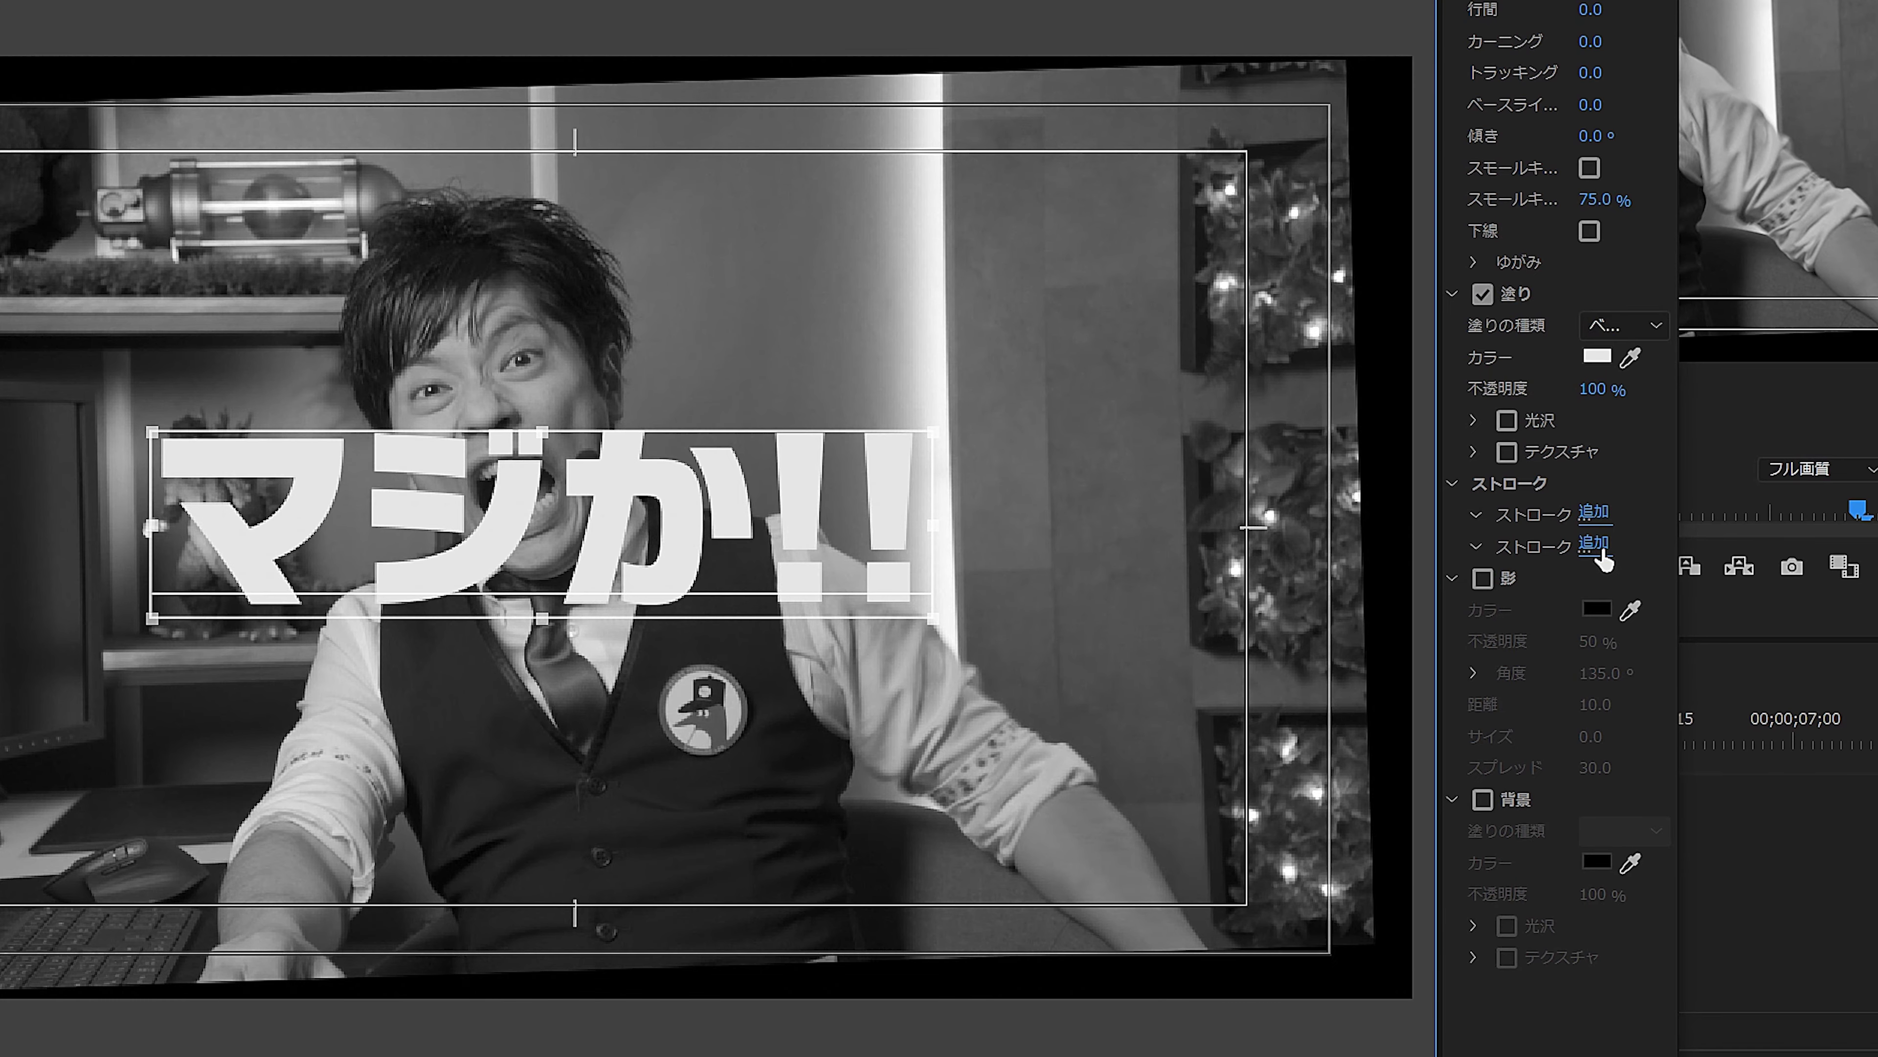
# Add a black Outer Stroke to the title at size 31
pyautogui.click(1594, 545)
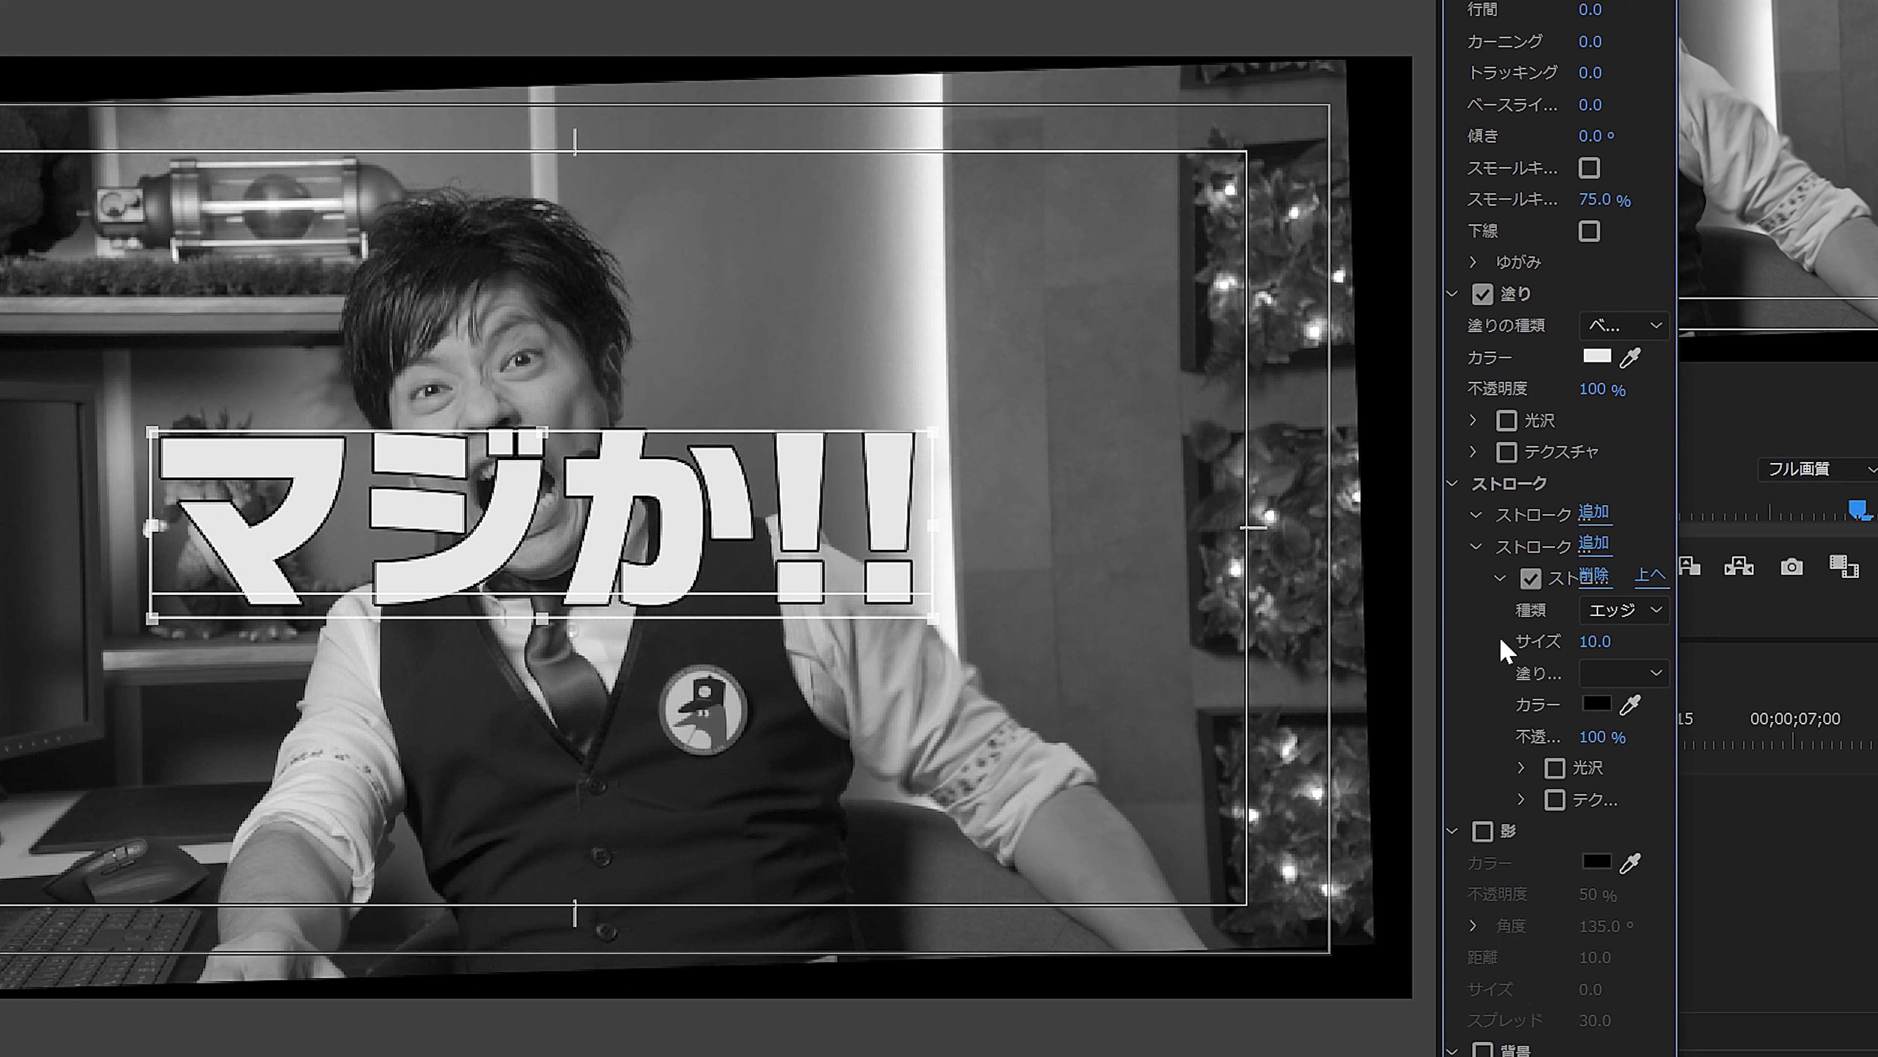
pyautogui.click(1589, 641)
pyautogui.moveTo(1590, 641); pyautogui.dragTo(1605, 640)
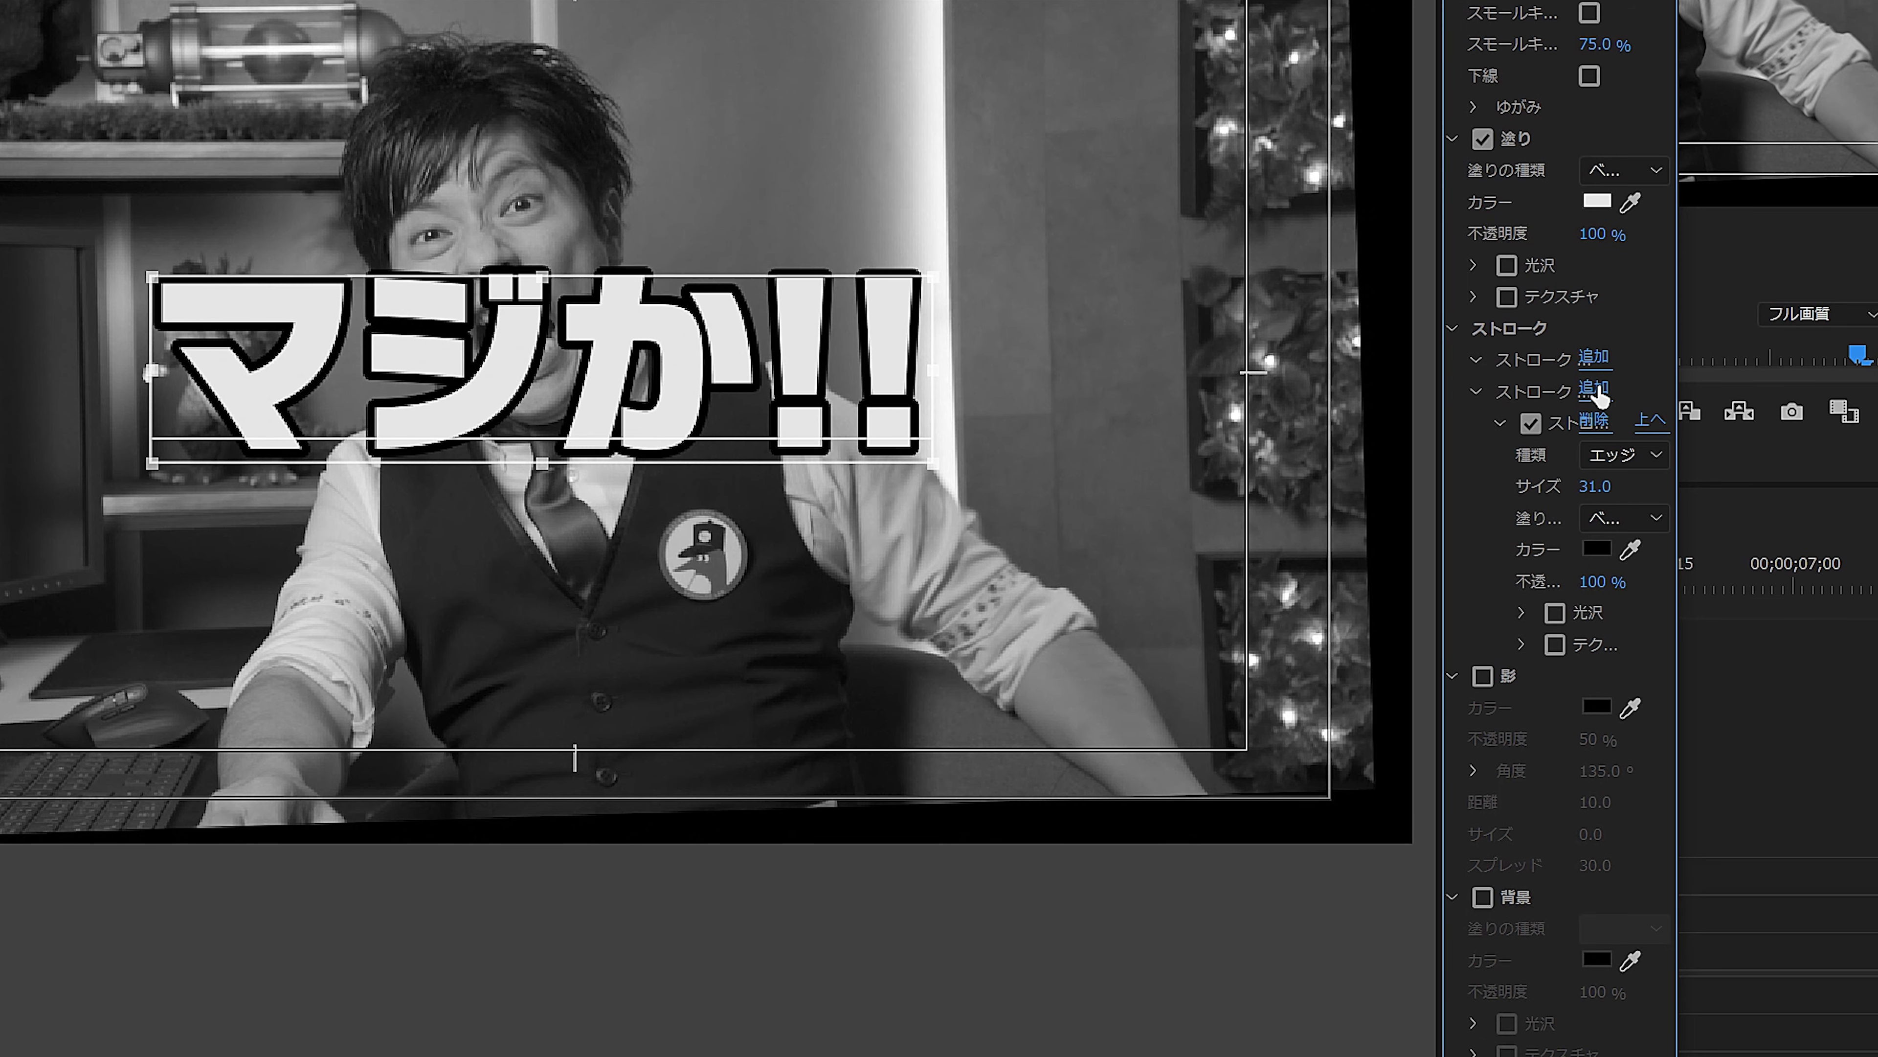
# Add a second purple Outer Stroke and widen it to 46
pyautogui.click(1595, 390)
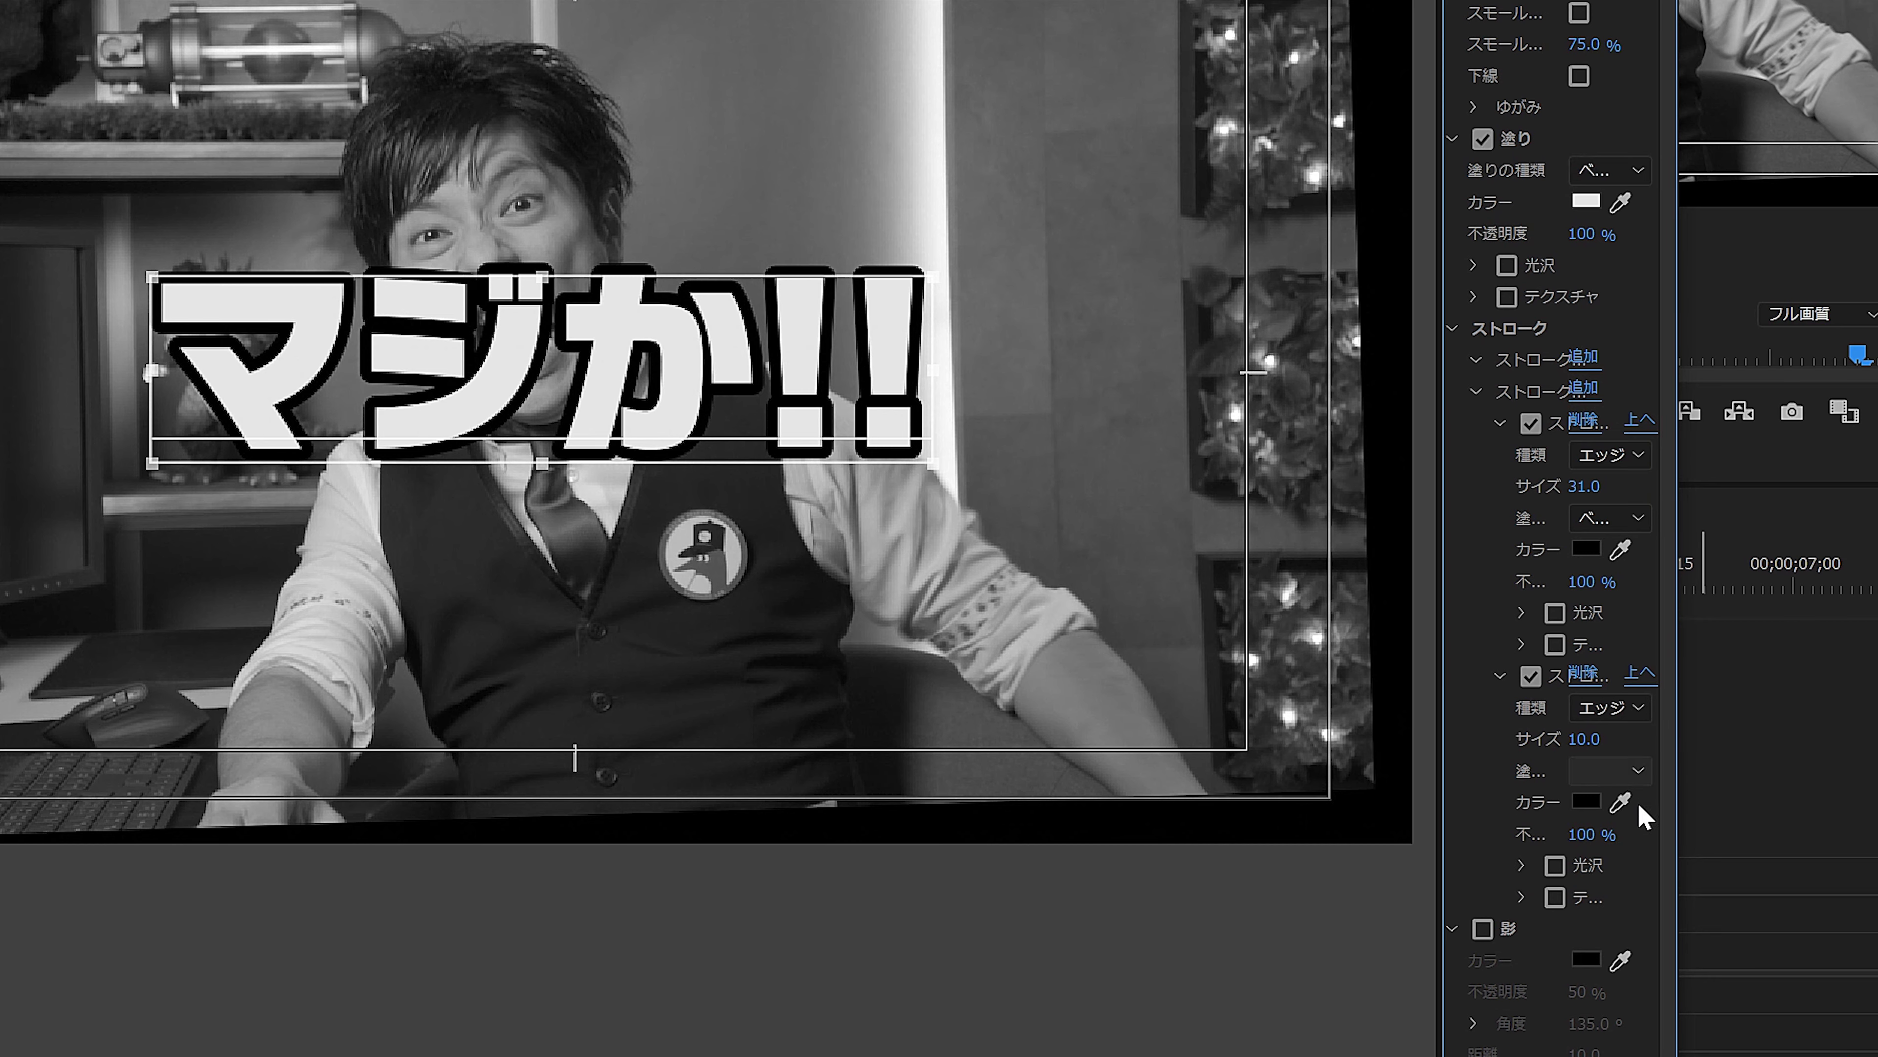
pyautogui.click(1586, 802)
pyautogui.moveTo(685, 538)
pyautogui.mouseDown()
pyautogui.moveTo(688, 627)
pyautogui.moveTo(648, 584)
pyautogui.mouseUp()
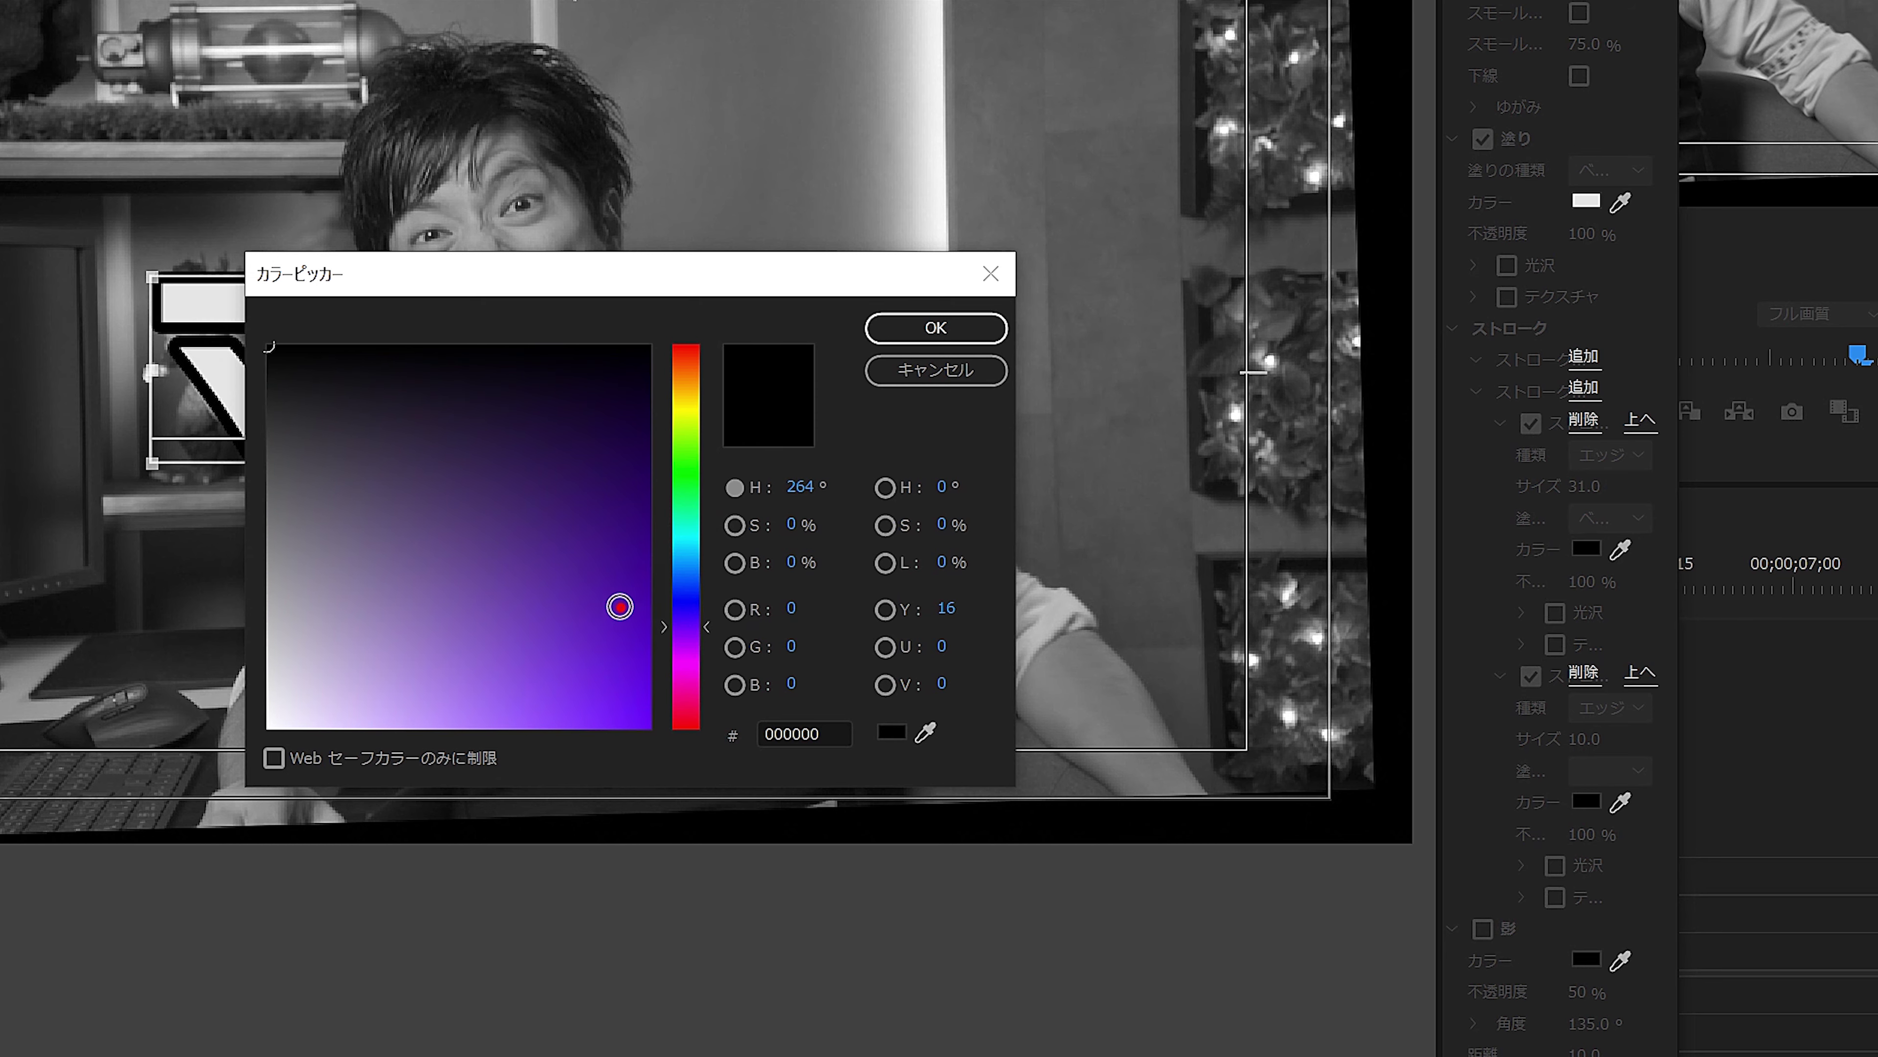
pyautogui.click(950, 326)
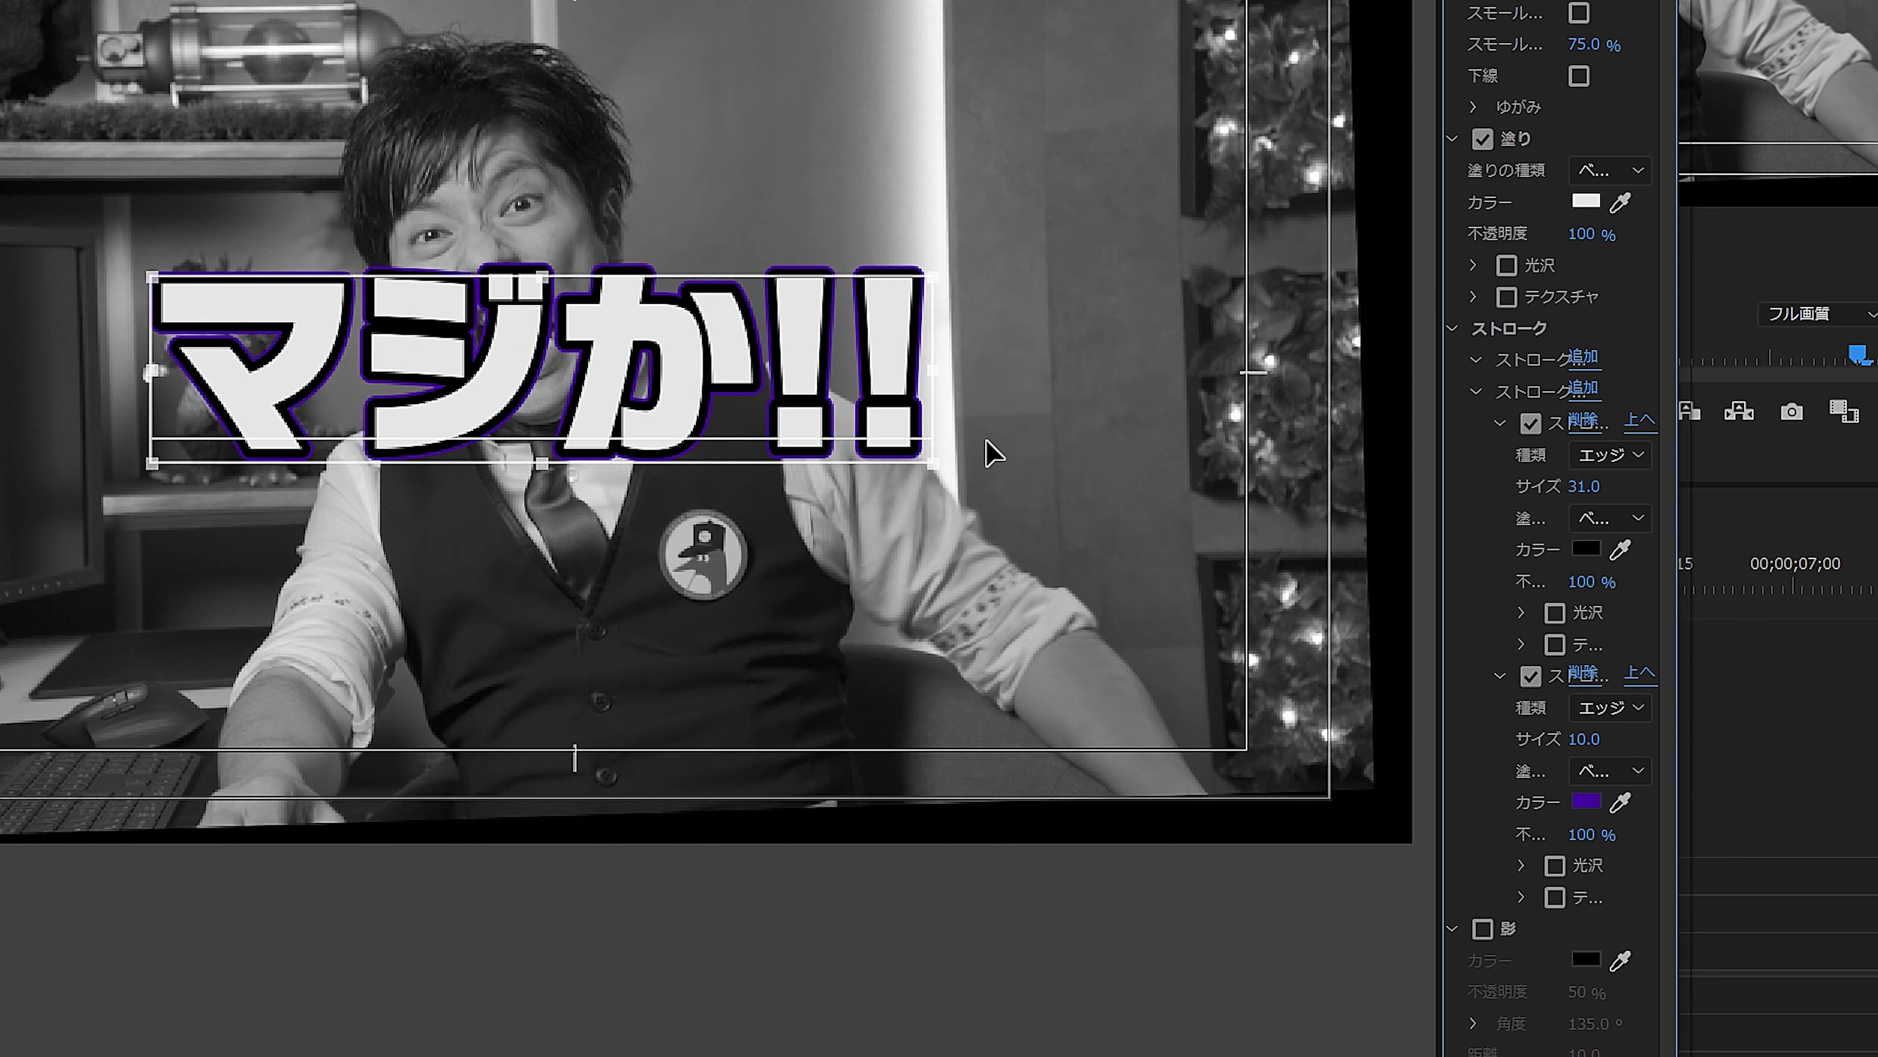
pyautogui.moveTo(1584, 749); pyautogui.dragTo(1594, 736)
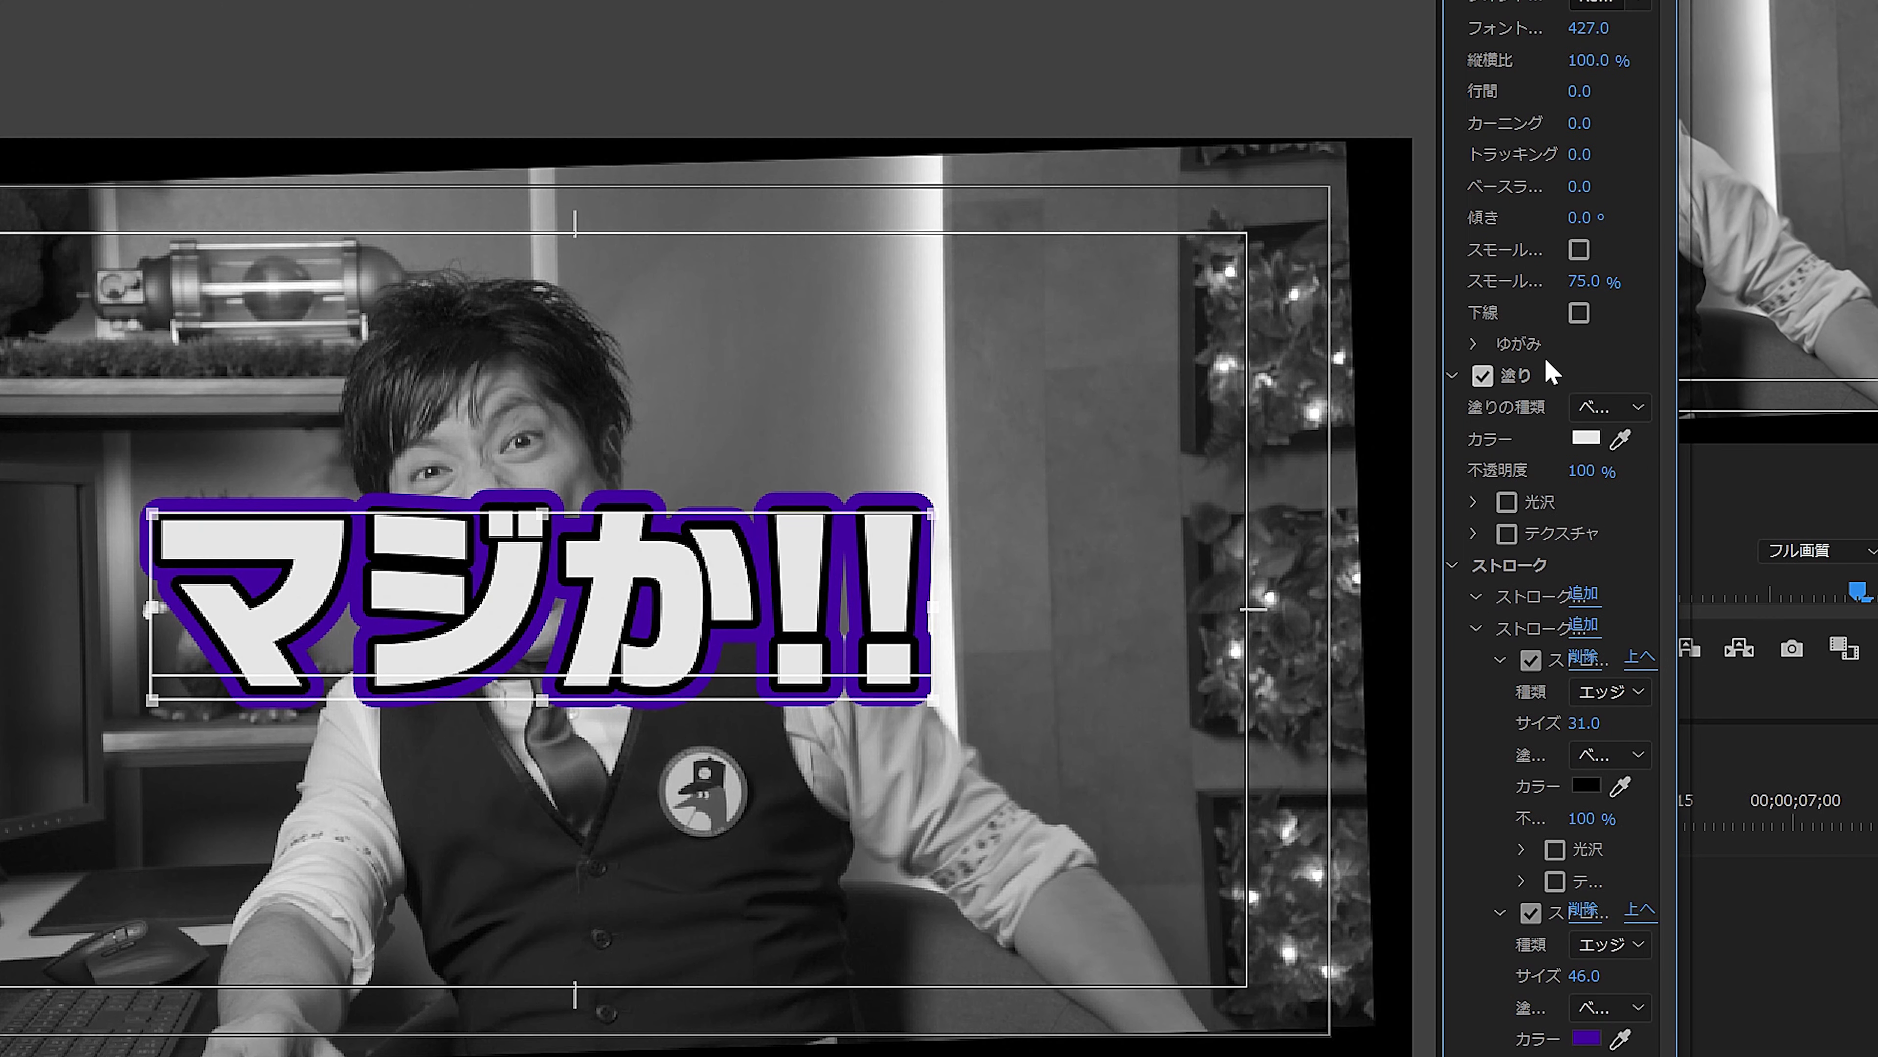
# Switch the text fill to a Linear Gradient from white to grey #8F8F8F
pyautogui.click(1624, 407)
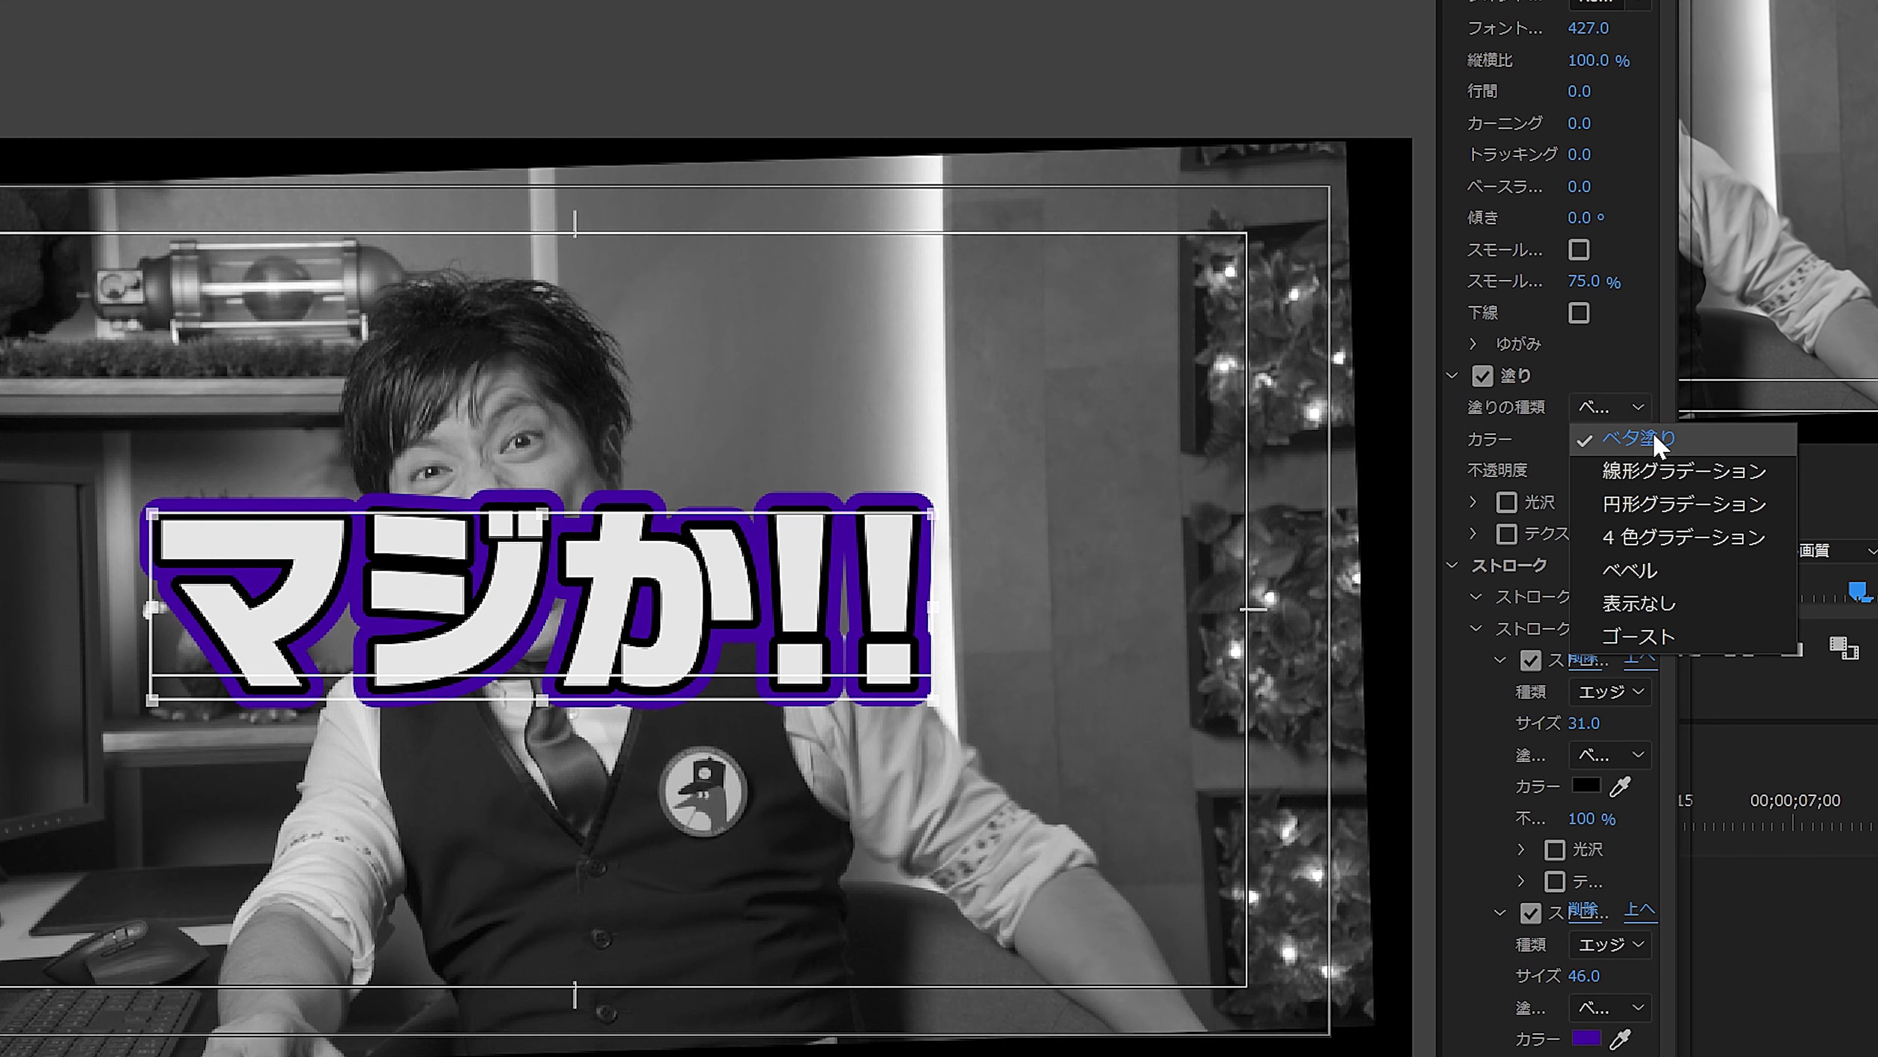
pyautogui.click(1658, 481)
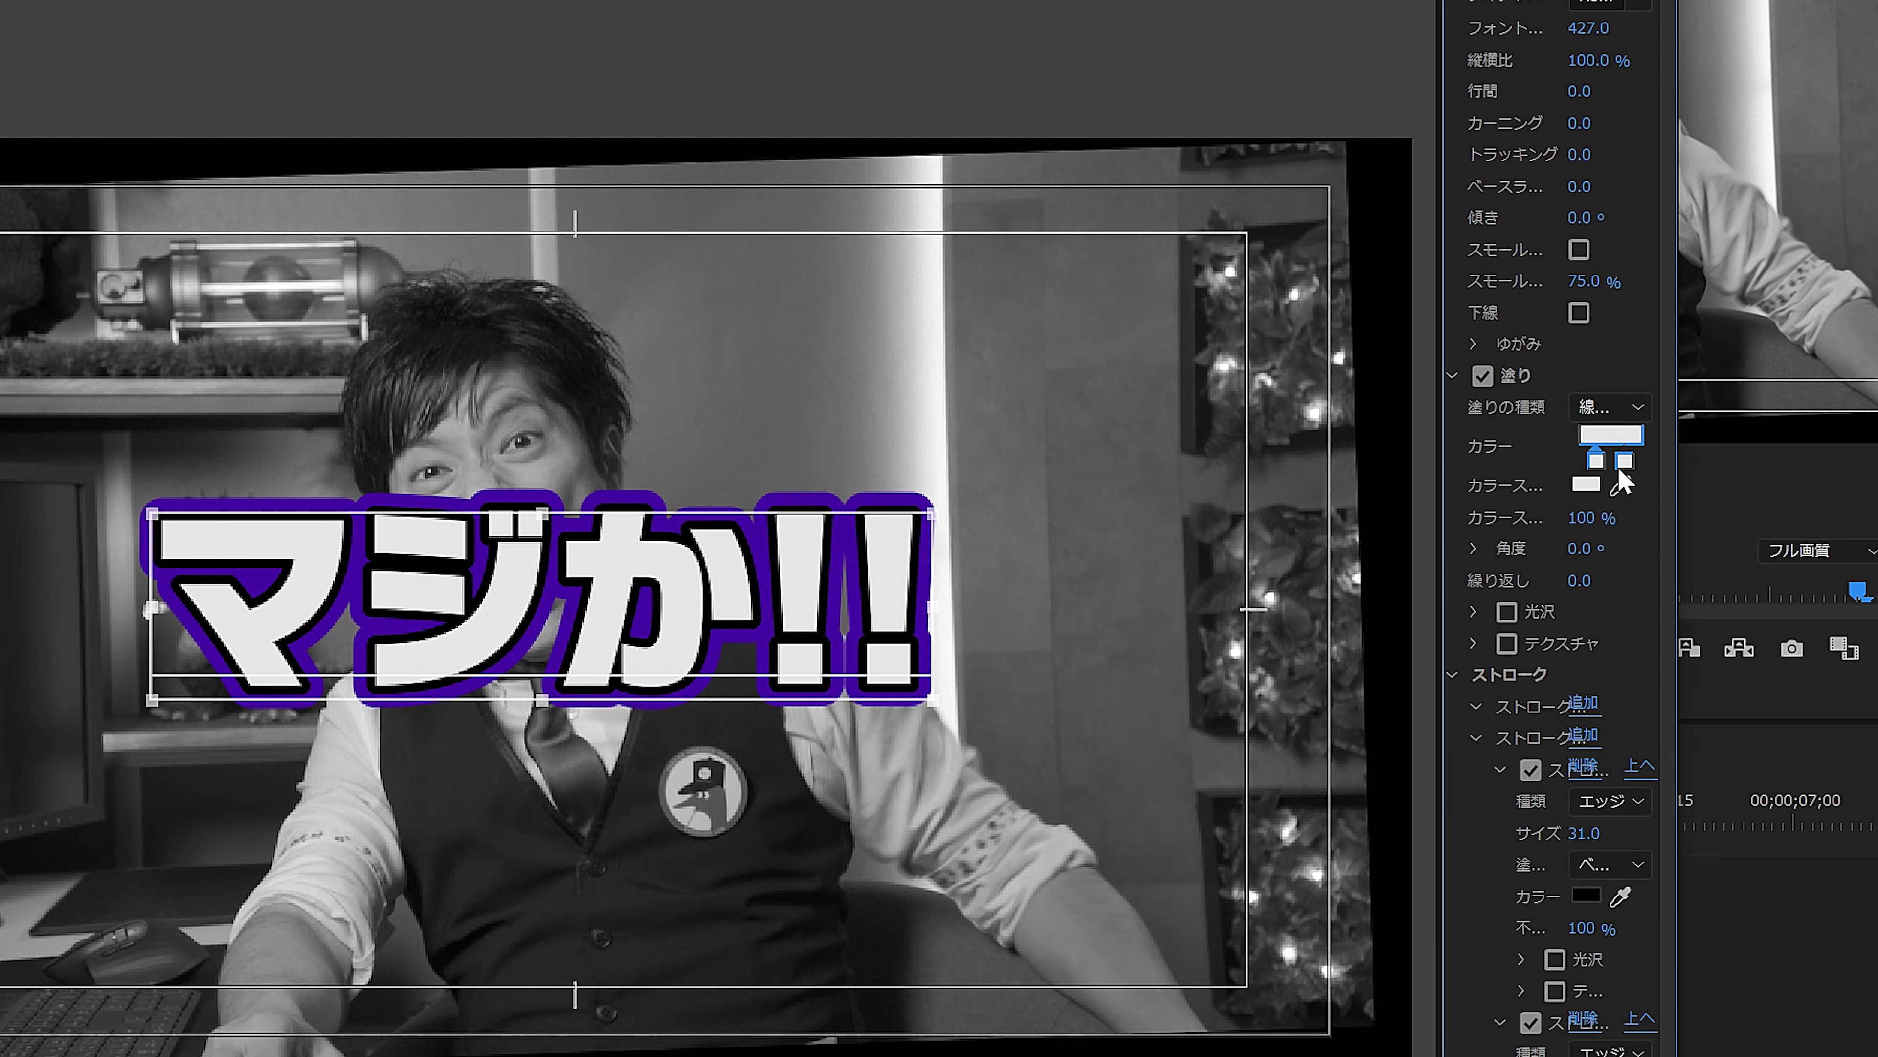
pyautogui.click(1601, 456)
pyautogui.moveTo(1621, 464); pyautogui.dragTo(1641, 465)
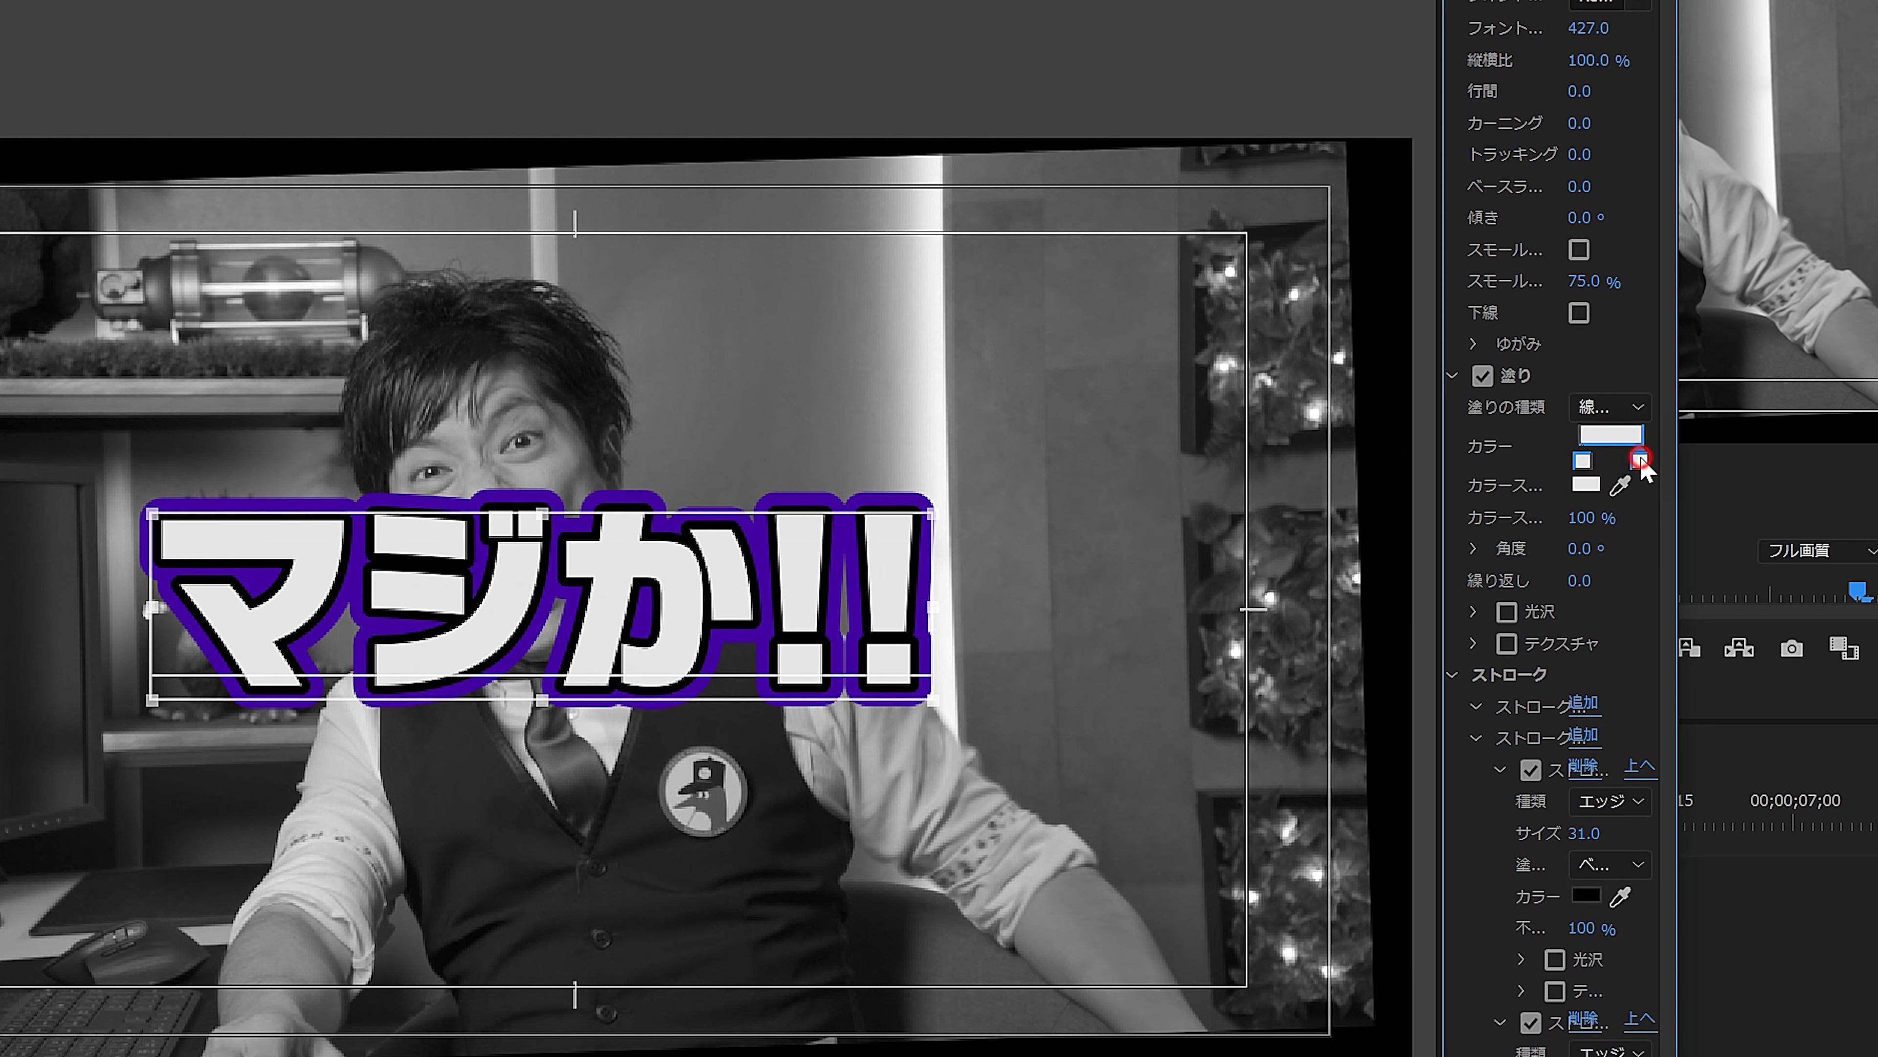
pyautogui.doubleClick(1640, 459)
pyautogui.moveTo(315, 684); pyautogui.dragTo(269, 797)
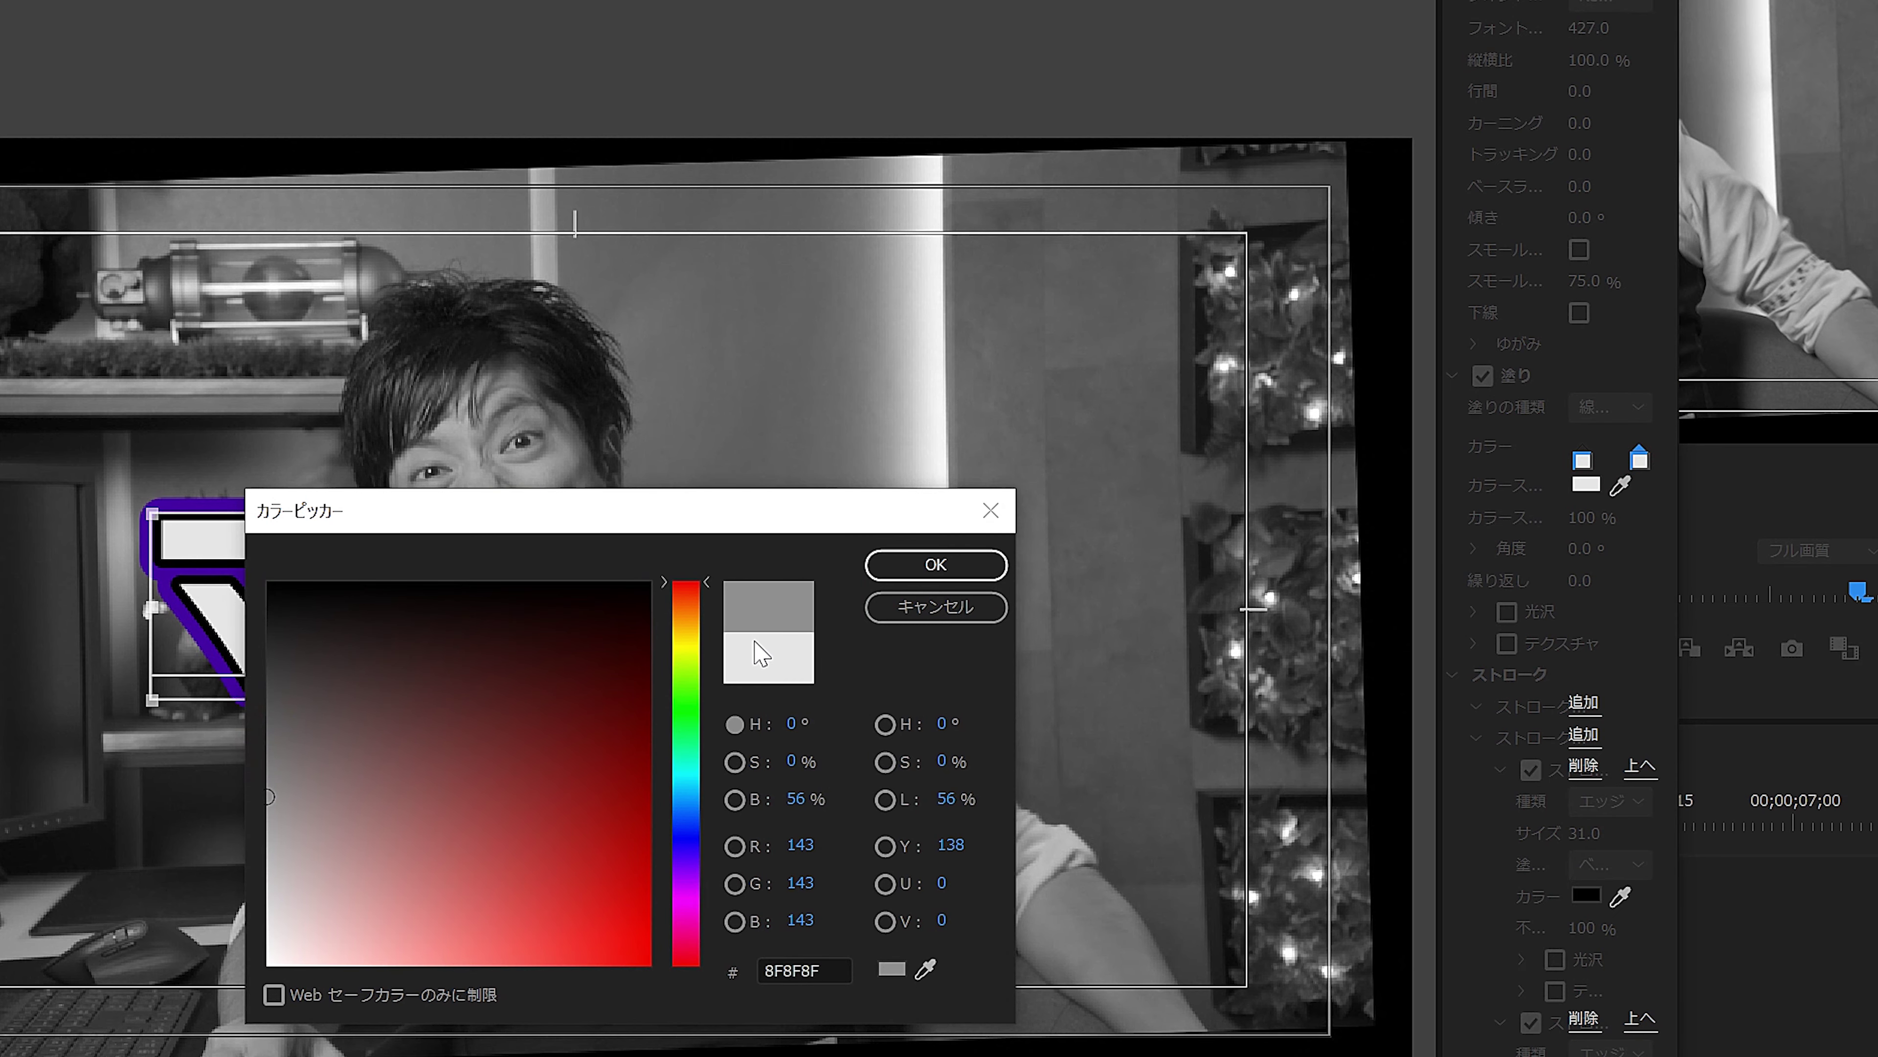
pyautogui.click(936, 564)
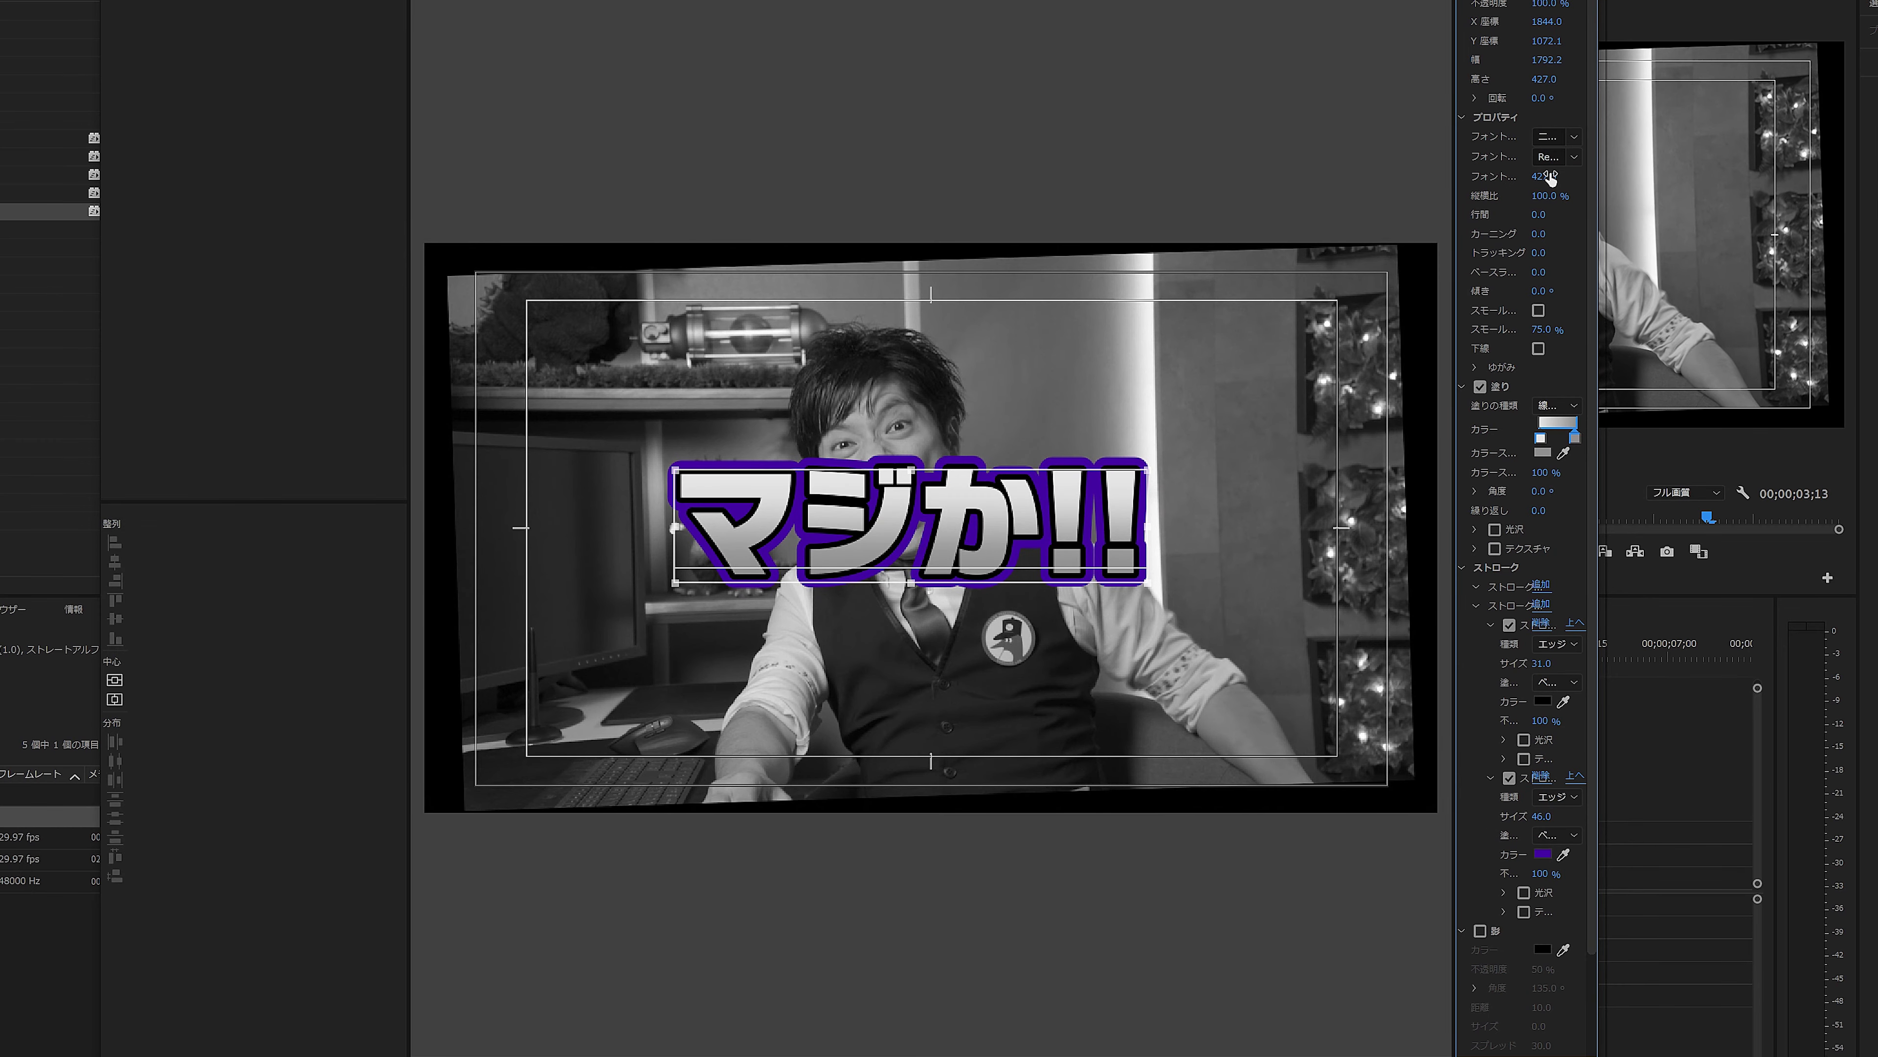
# Raise the font size to 506 and centre the title horizontally and vertically
pyautogui.moveTo(1542, 183); pyautogui.dragTo(1601, 176)
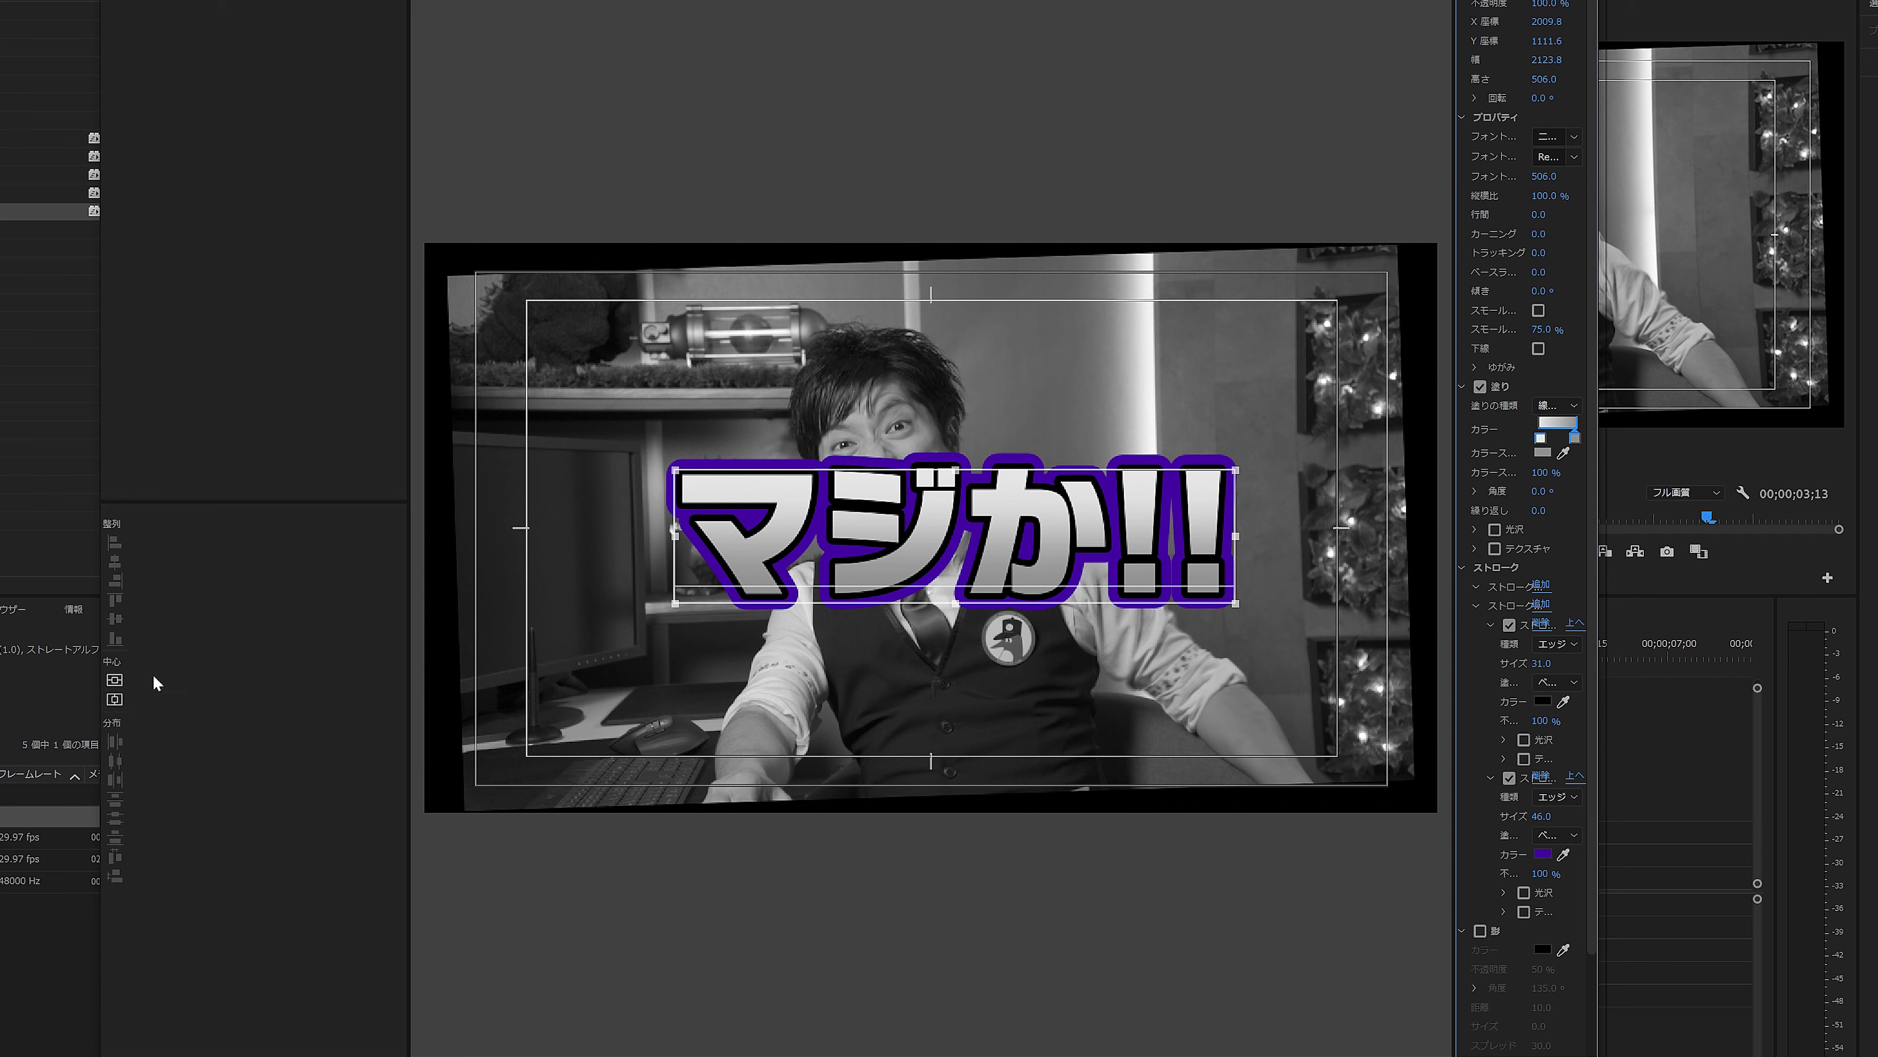
pyautogui.click(114, 699)
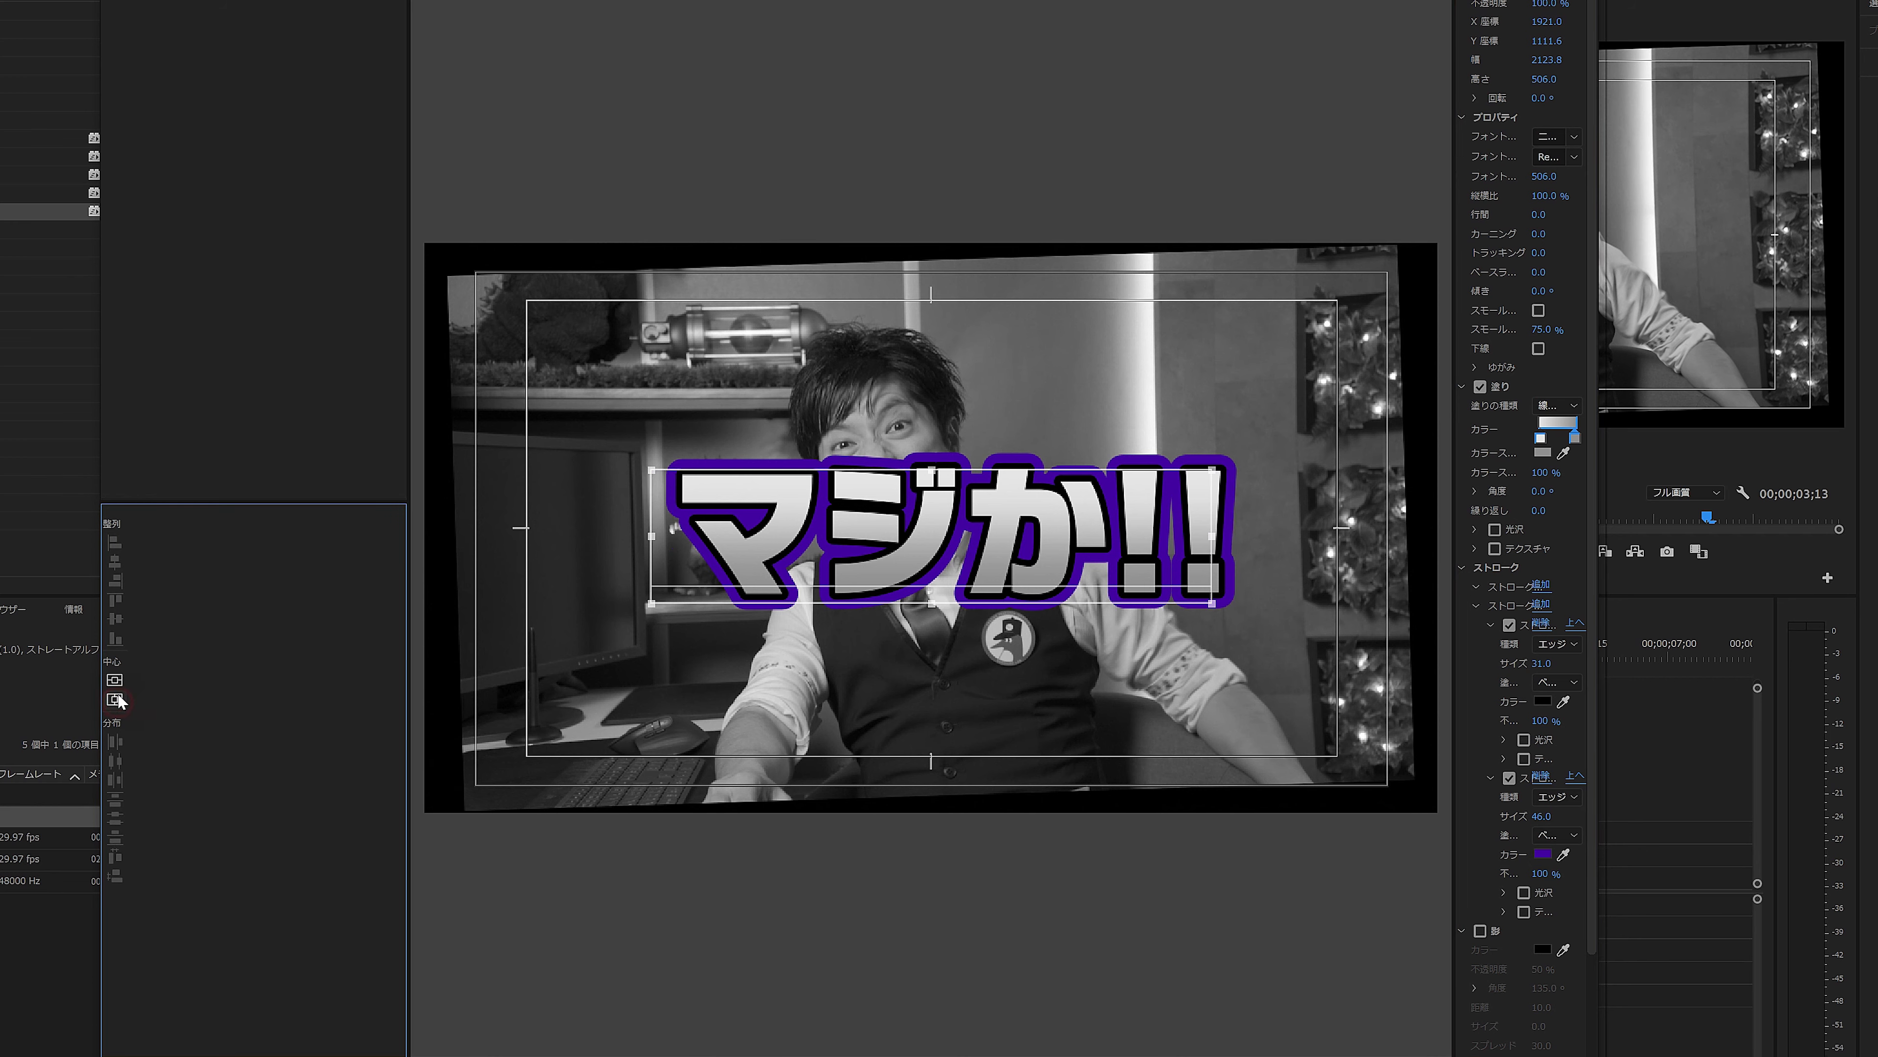
pyautogui.click(115, 679)
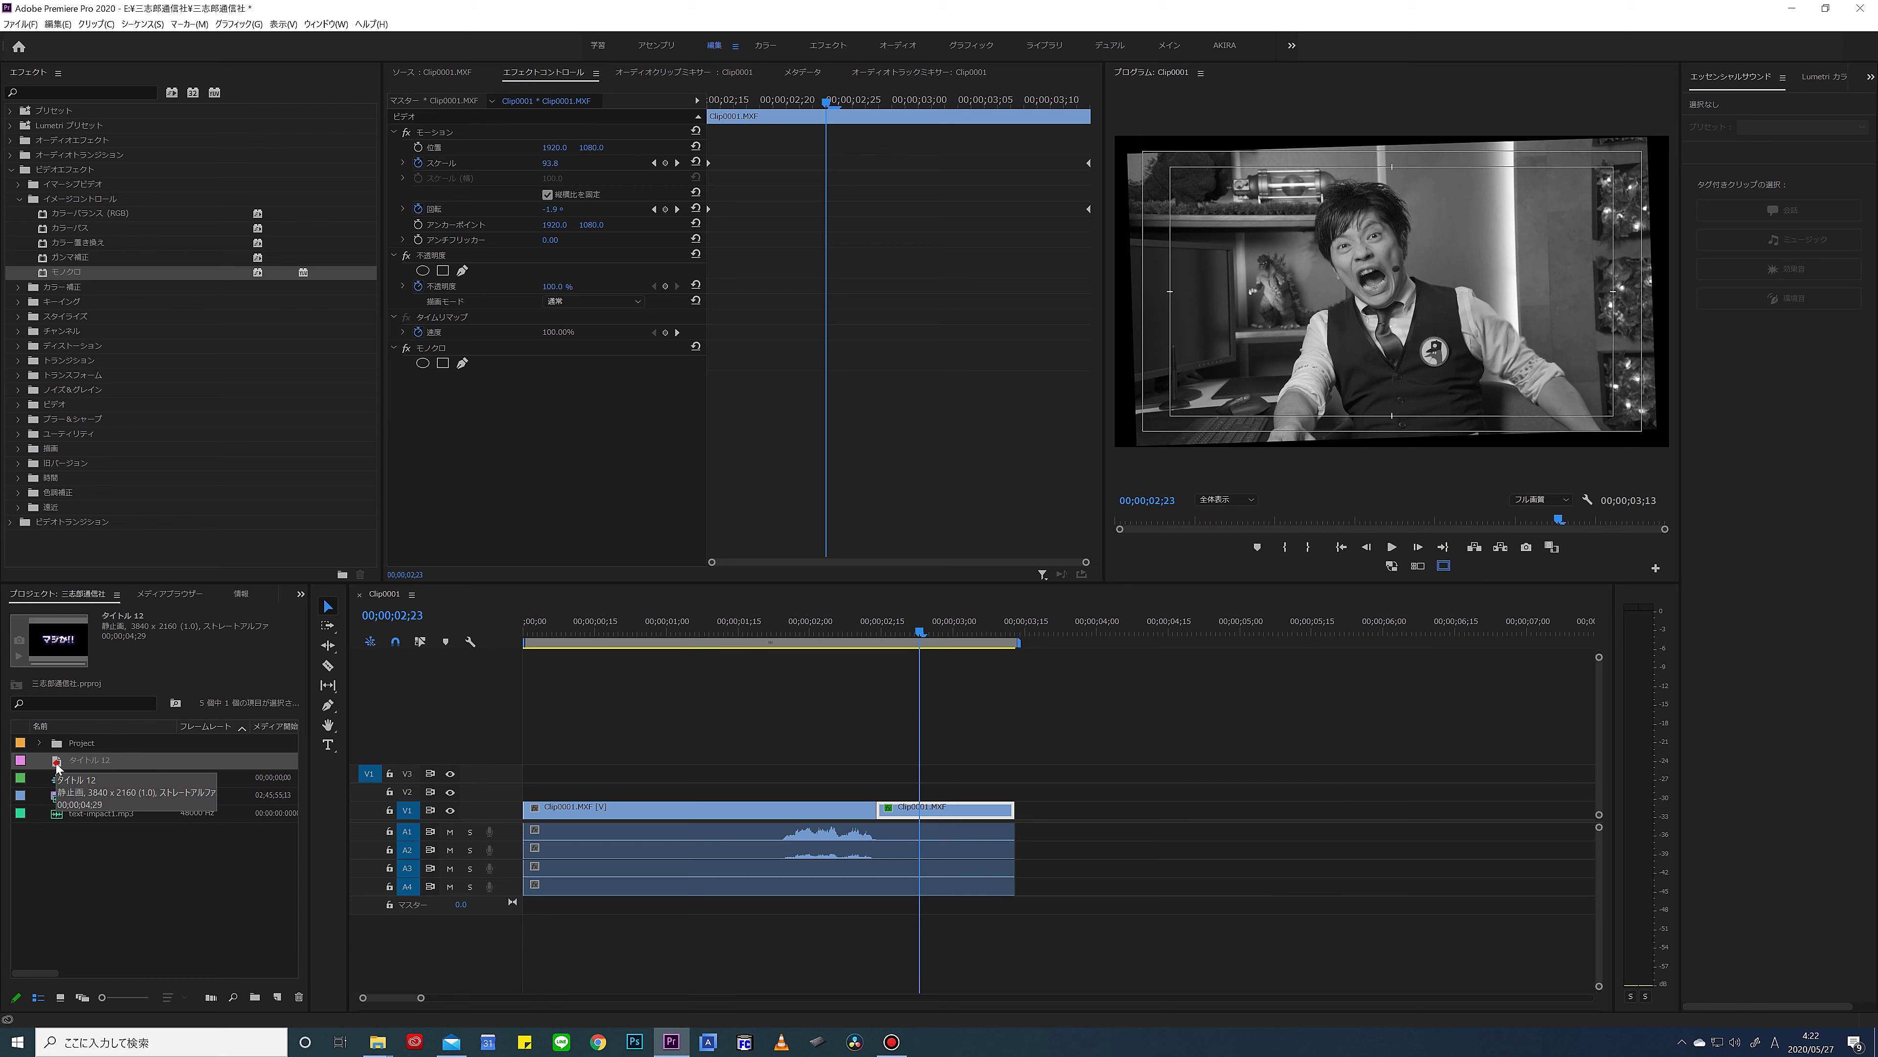
# Place タイトル 12 on V2 above Clip0001.MXF, trimmed to end with it
pyautogui.moveTo(57, 765); pyautogui.dragTo(69, 762)
pyautogui.moveTo(405, 769); pyautogui.dragTo(885, 777)
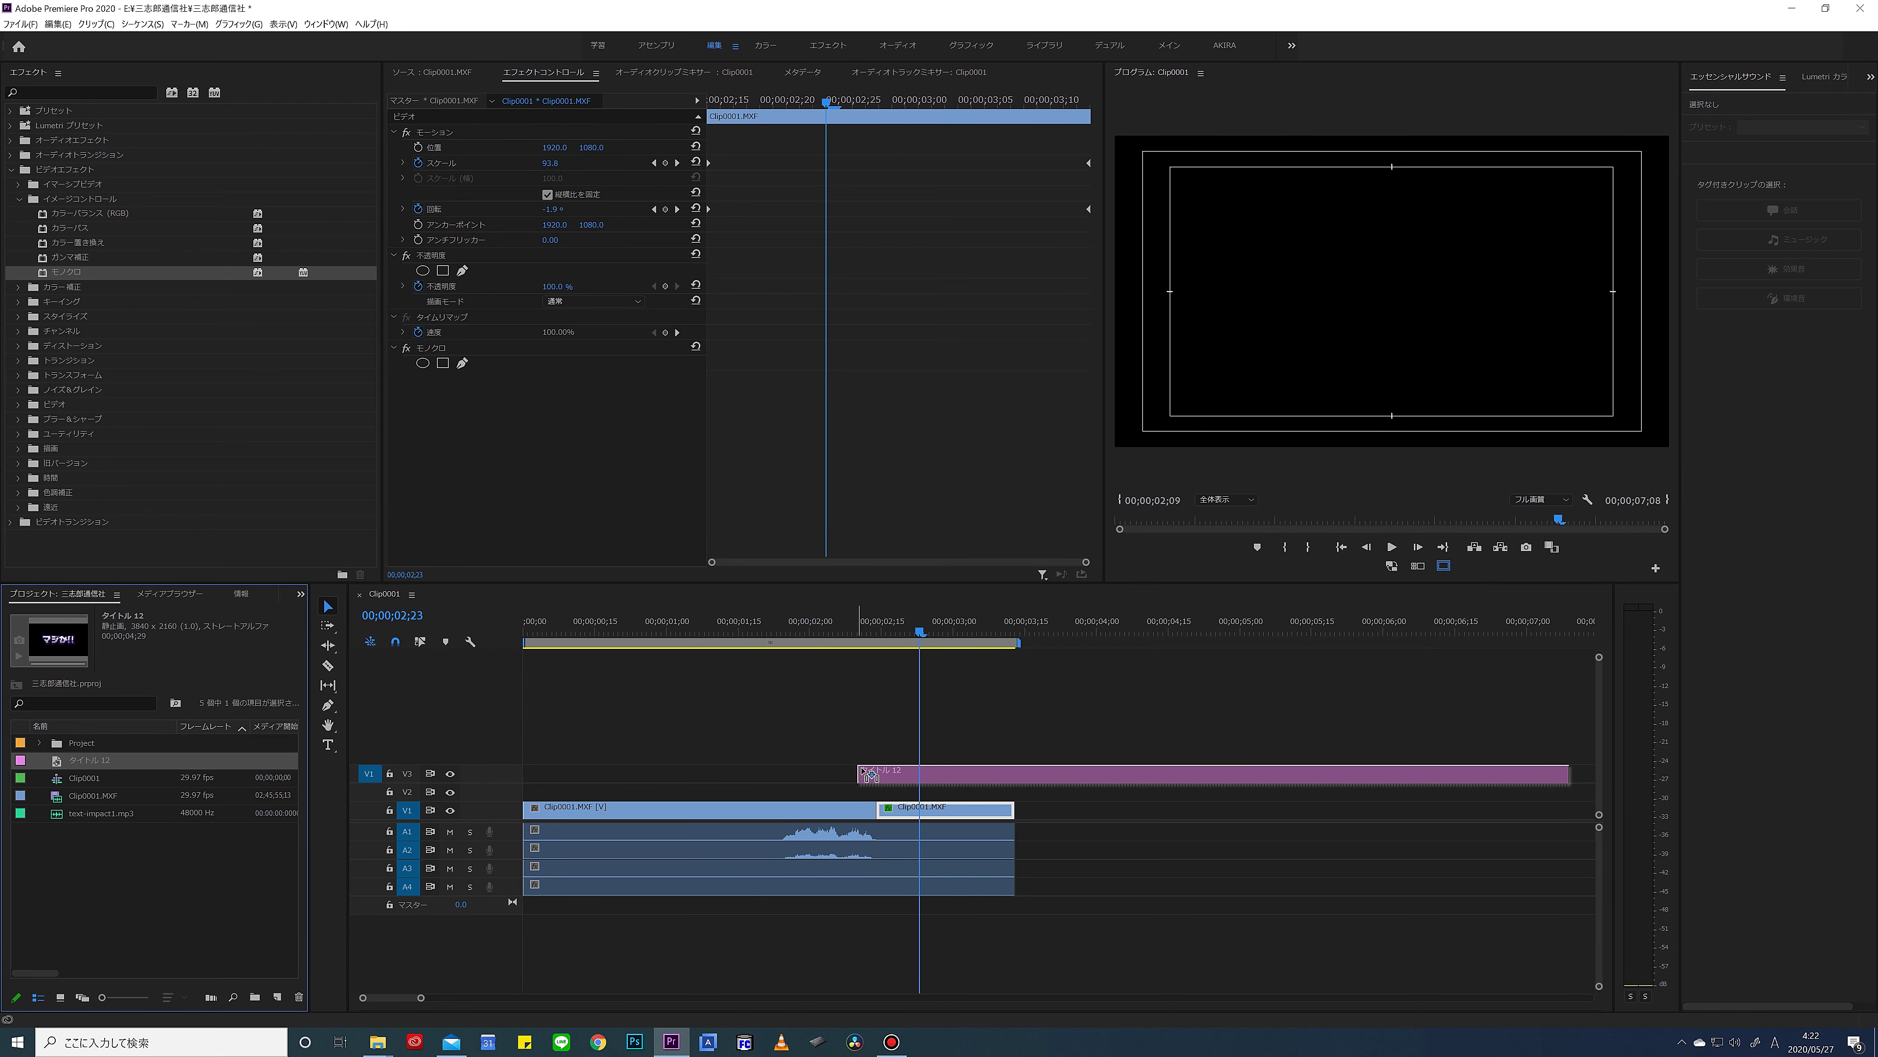
pyautogui.moveTo(882, 795); pyautogui.dragTo(884, 790)
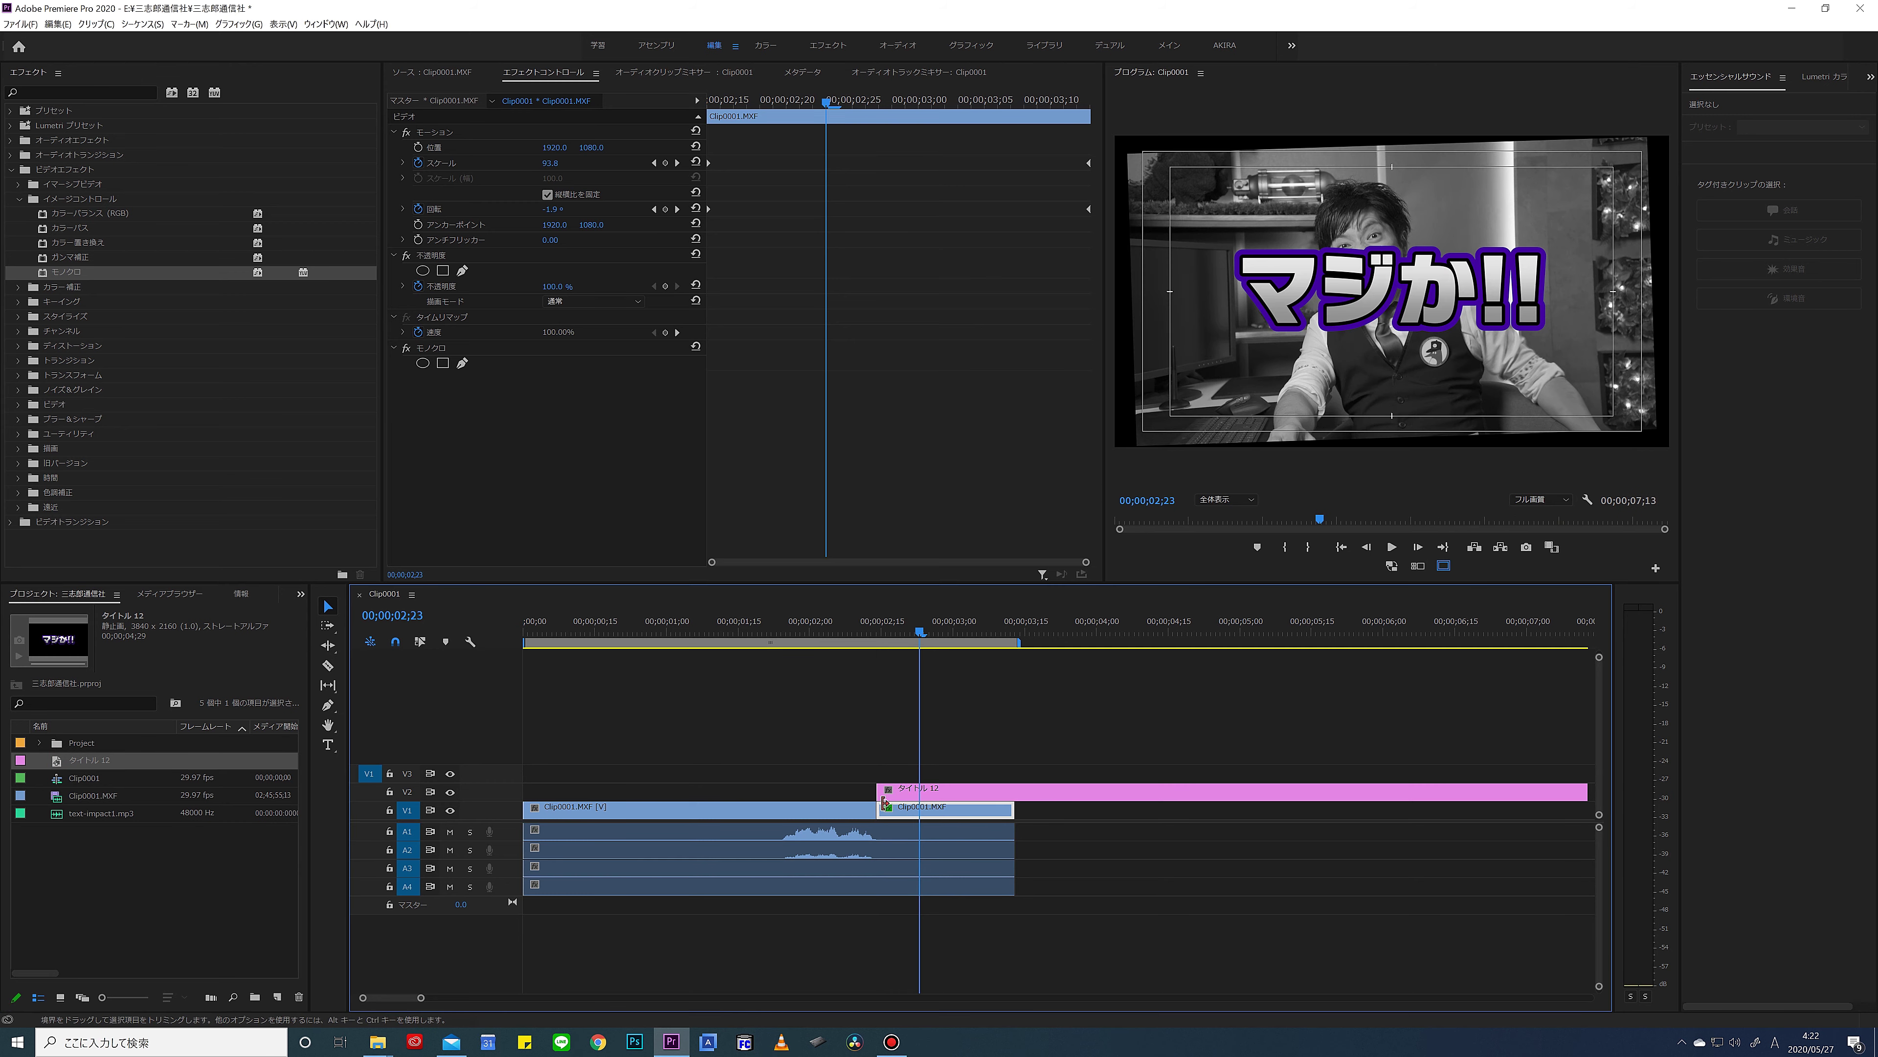
pyautogui.moveTo(1583, 792); pyautogui.dragTo(1163, 807)
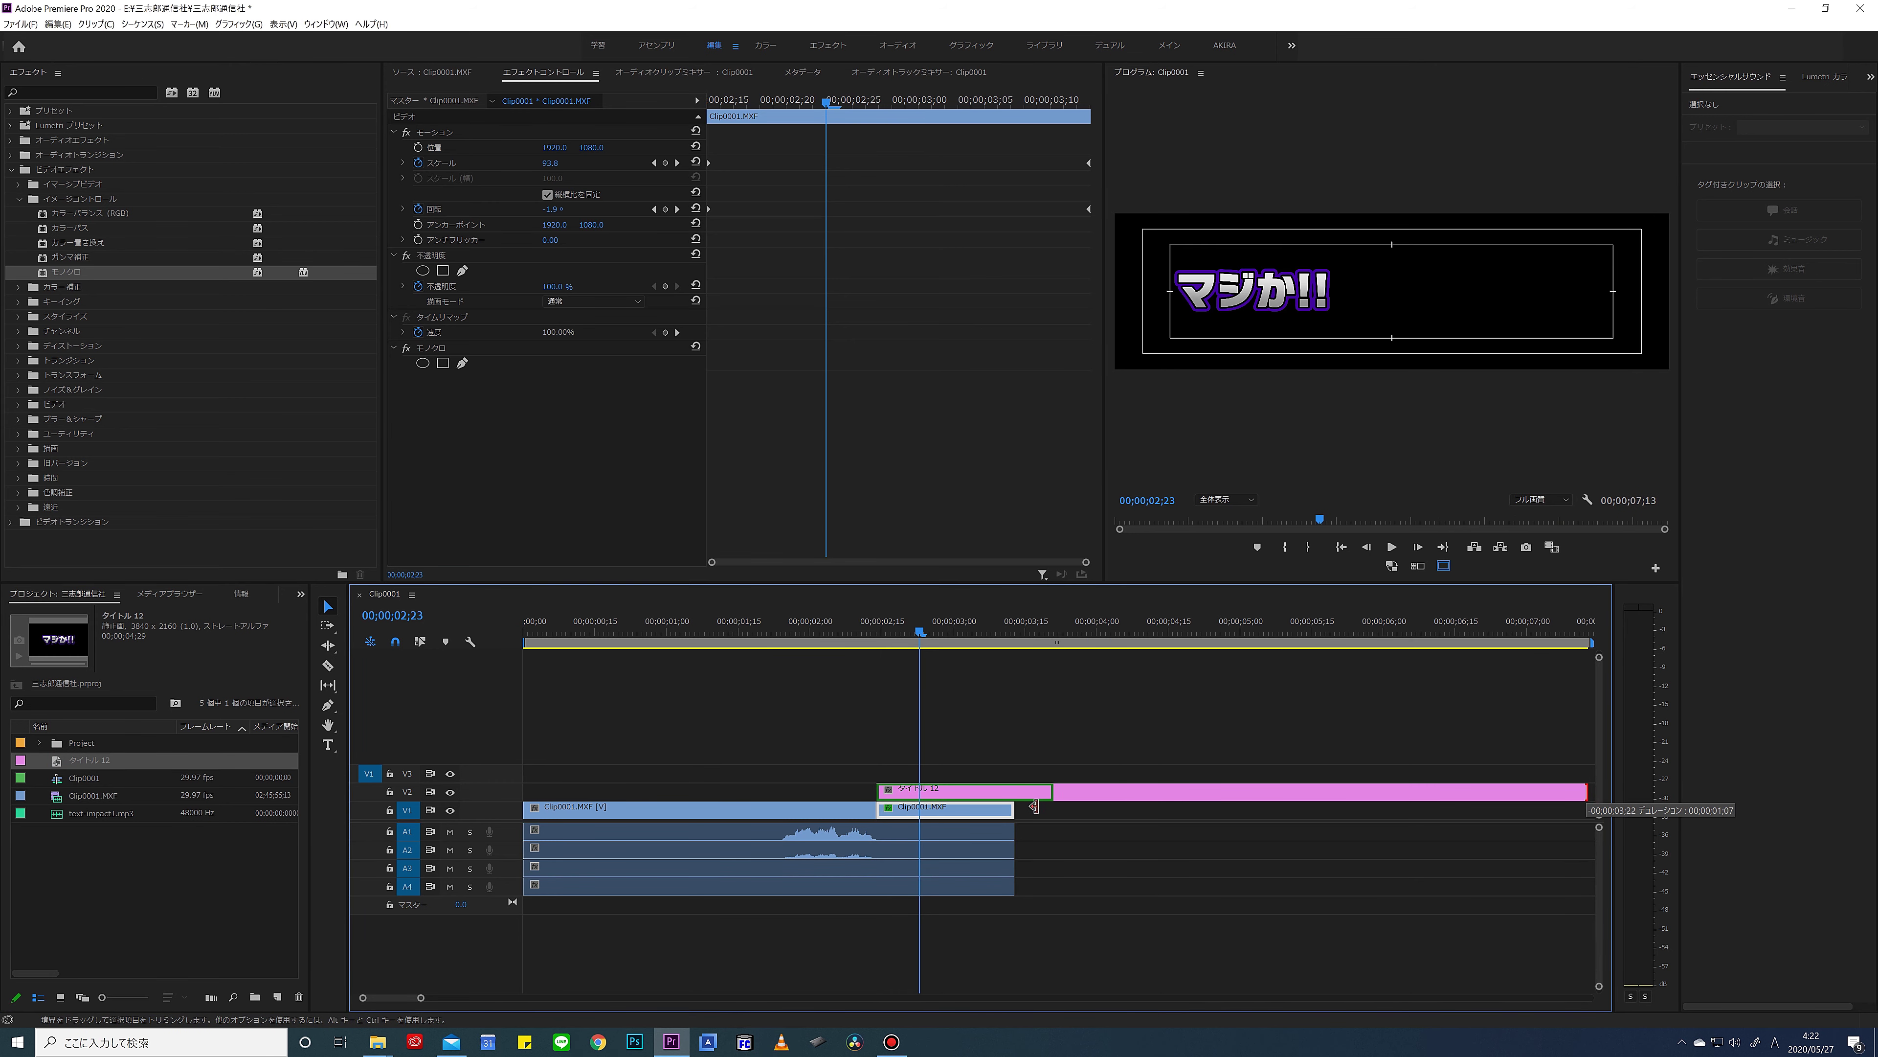
pyautogui.moveTo(1035, 807); pyautogui.dragTo(1015, 794)
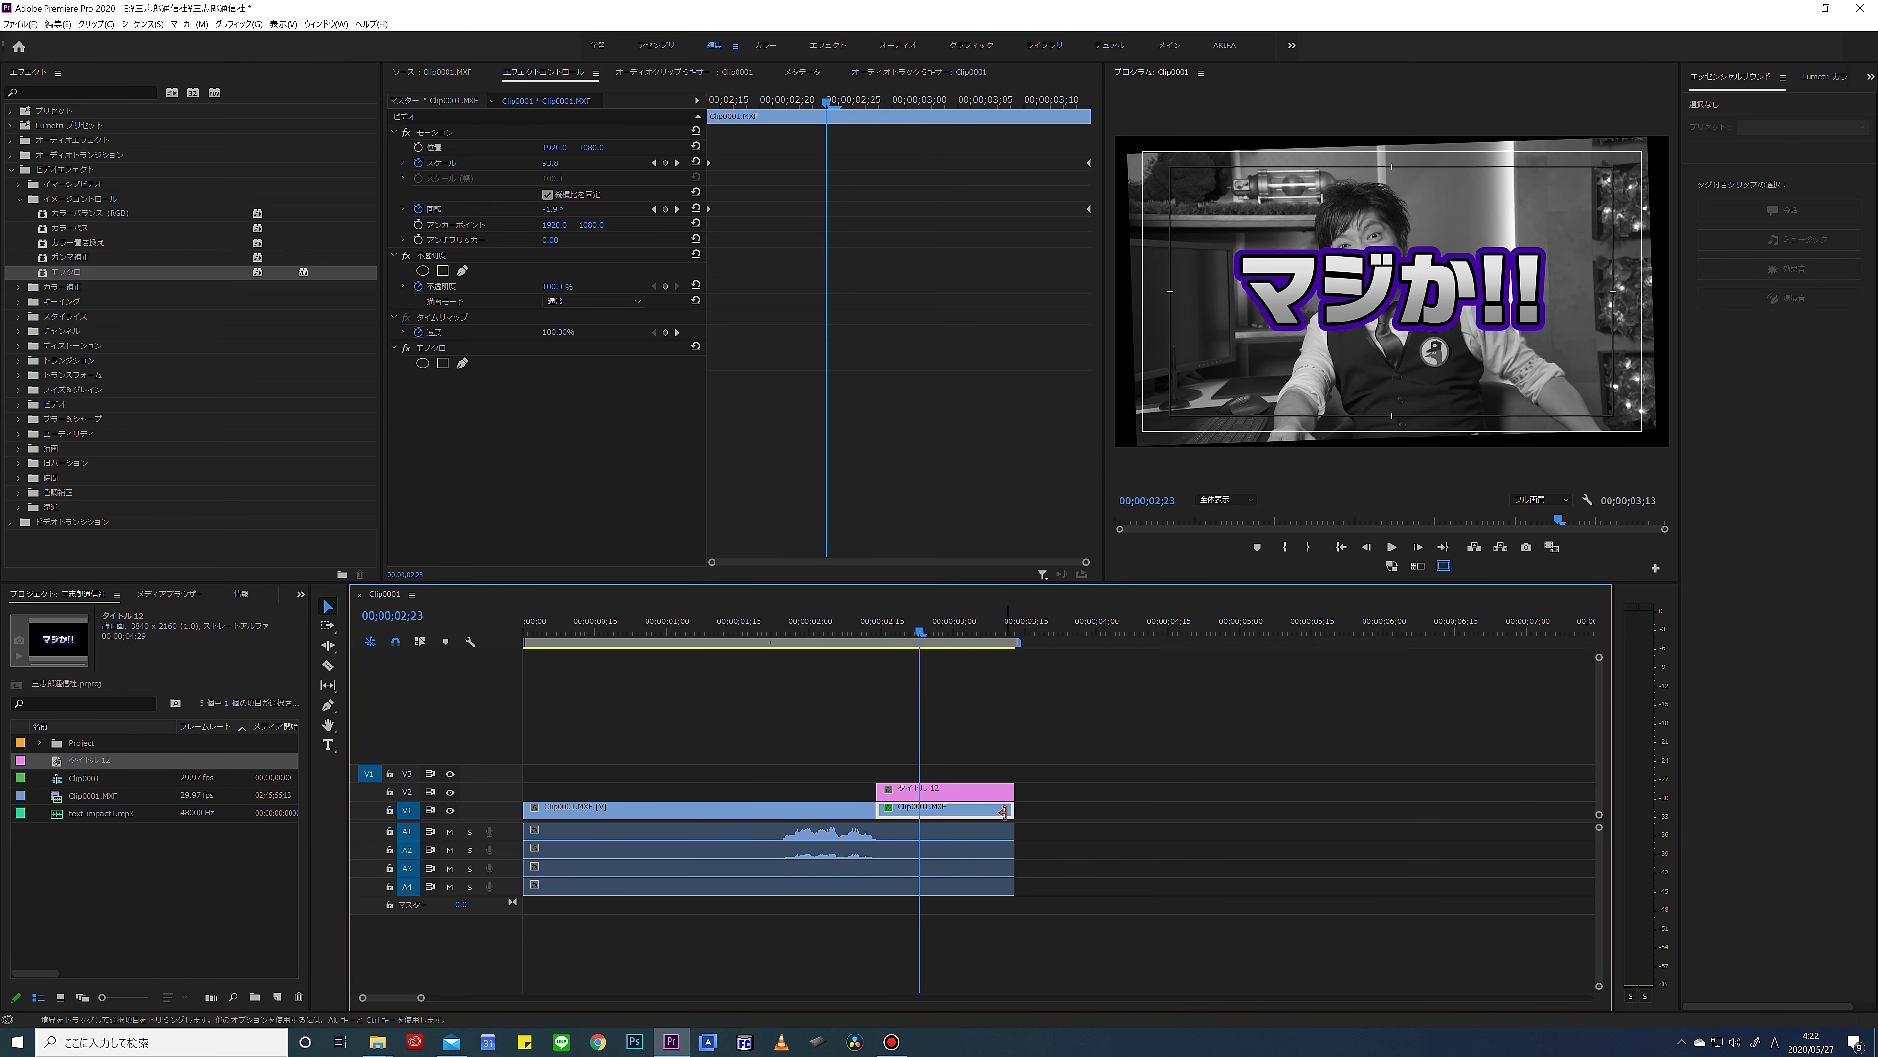
# Preview the title over the clip from about 01;10 through 02;28
pyautogui.click(714, 638)
pyautogui.press('space')
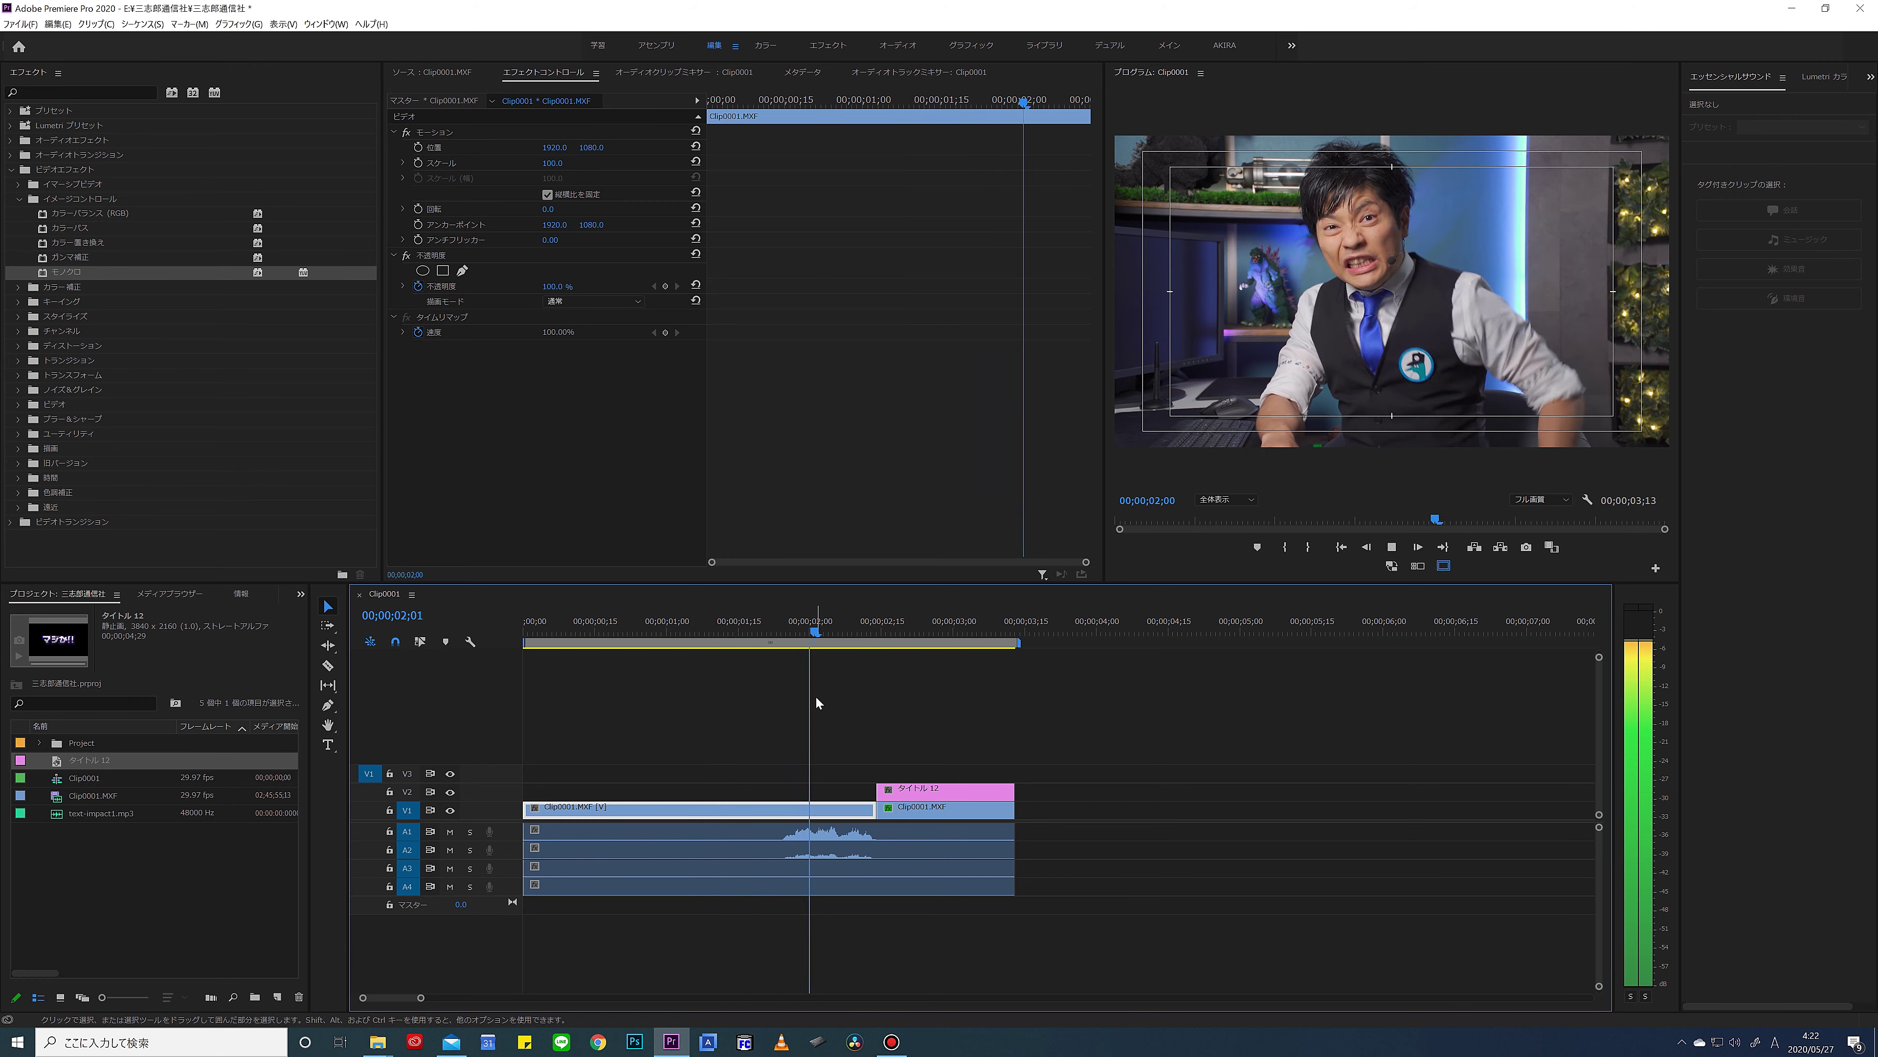
pyautogui.press('space')
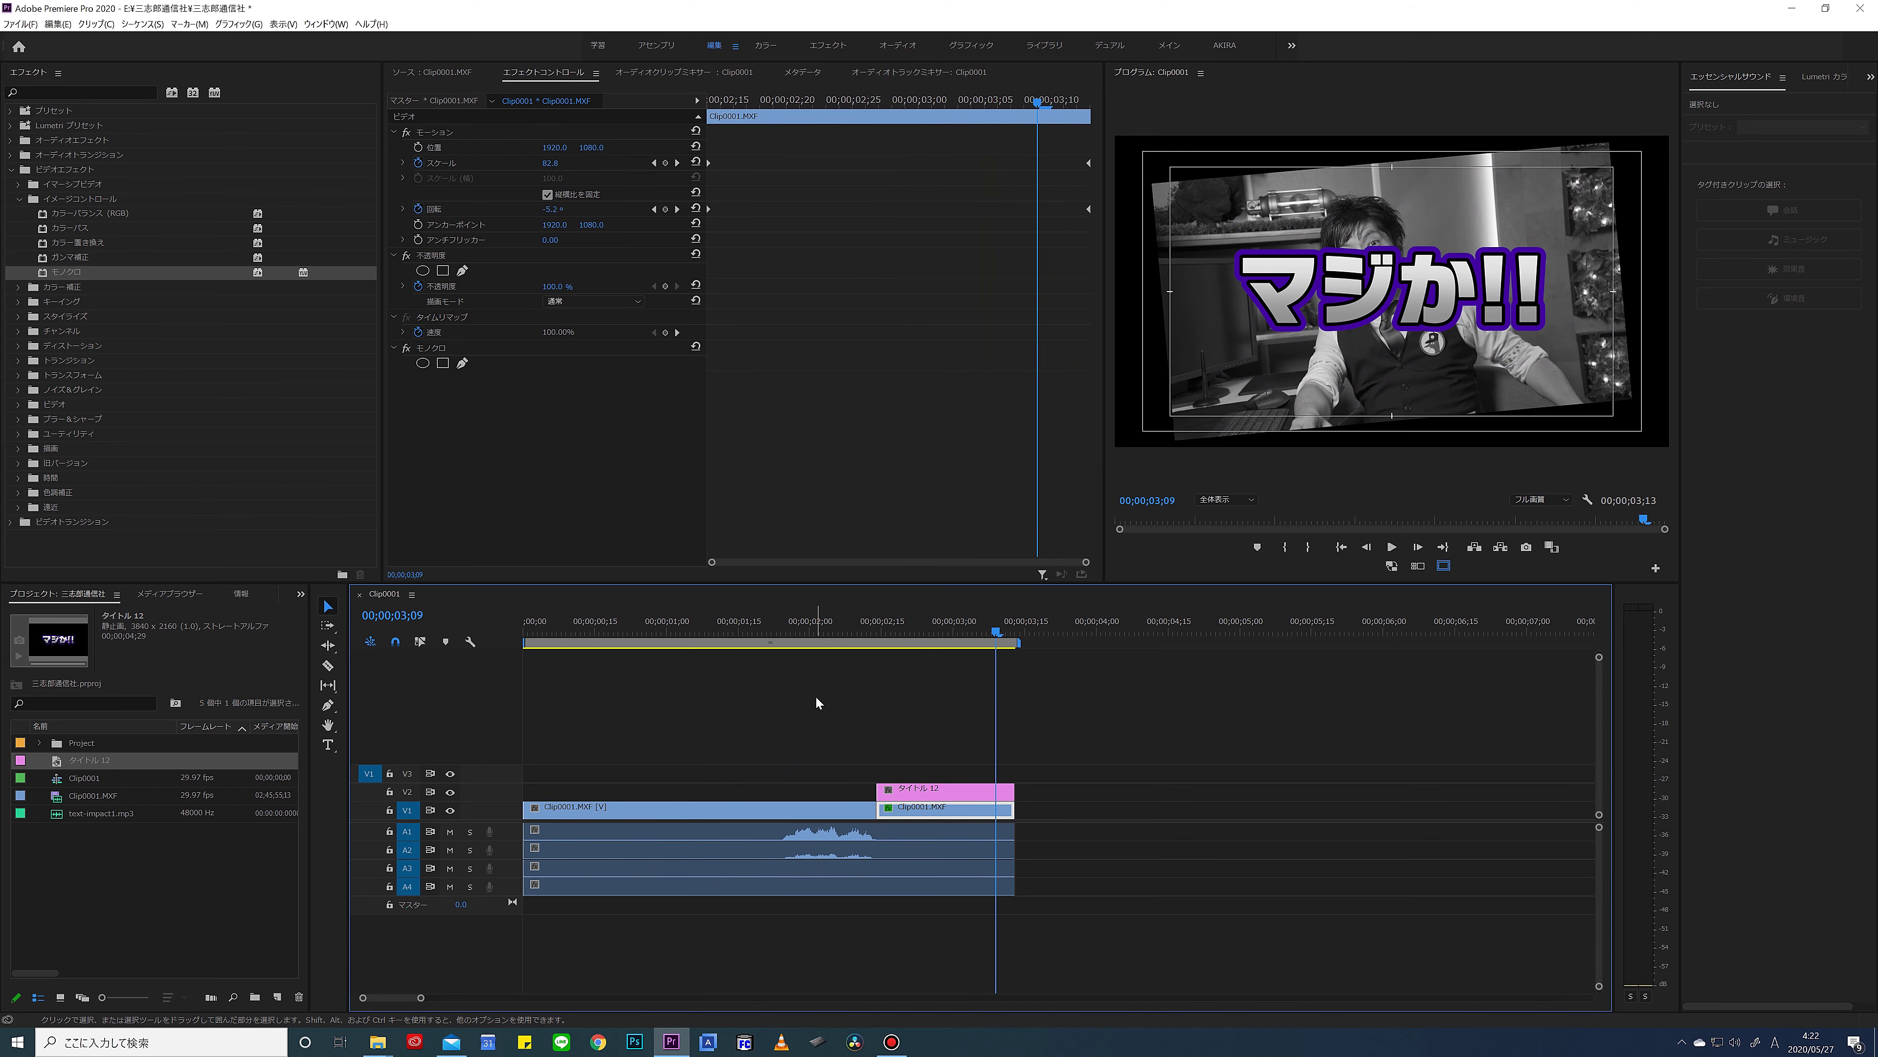
pyautogui.click(887, 634)
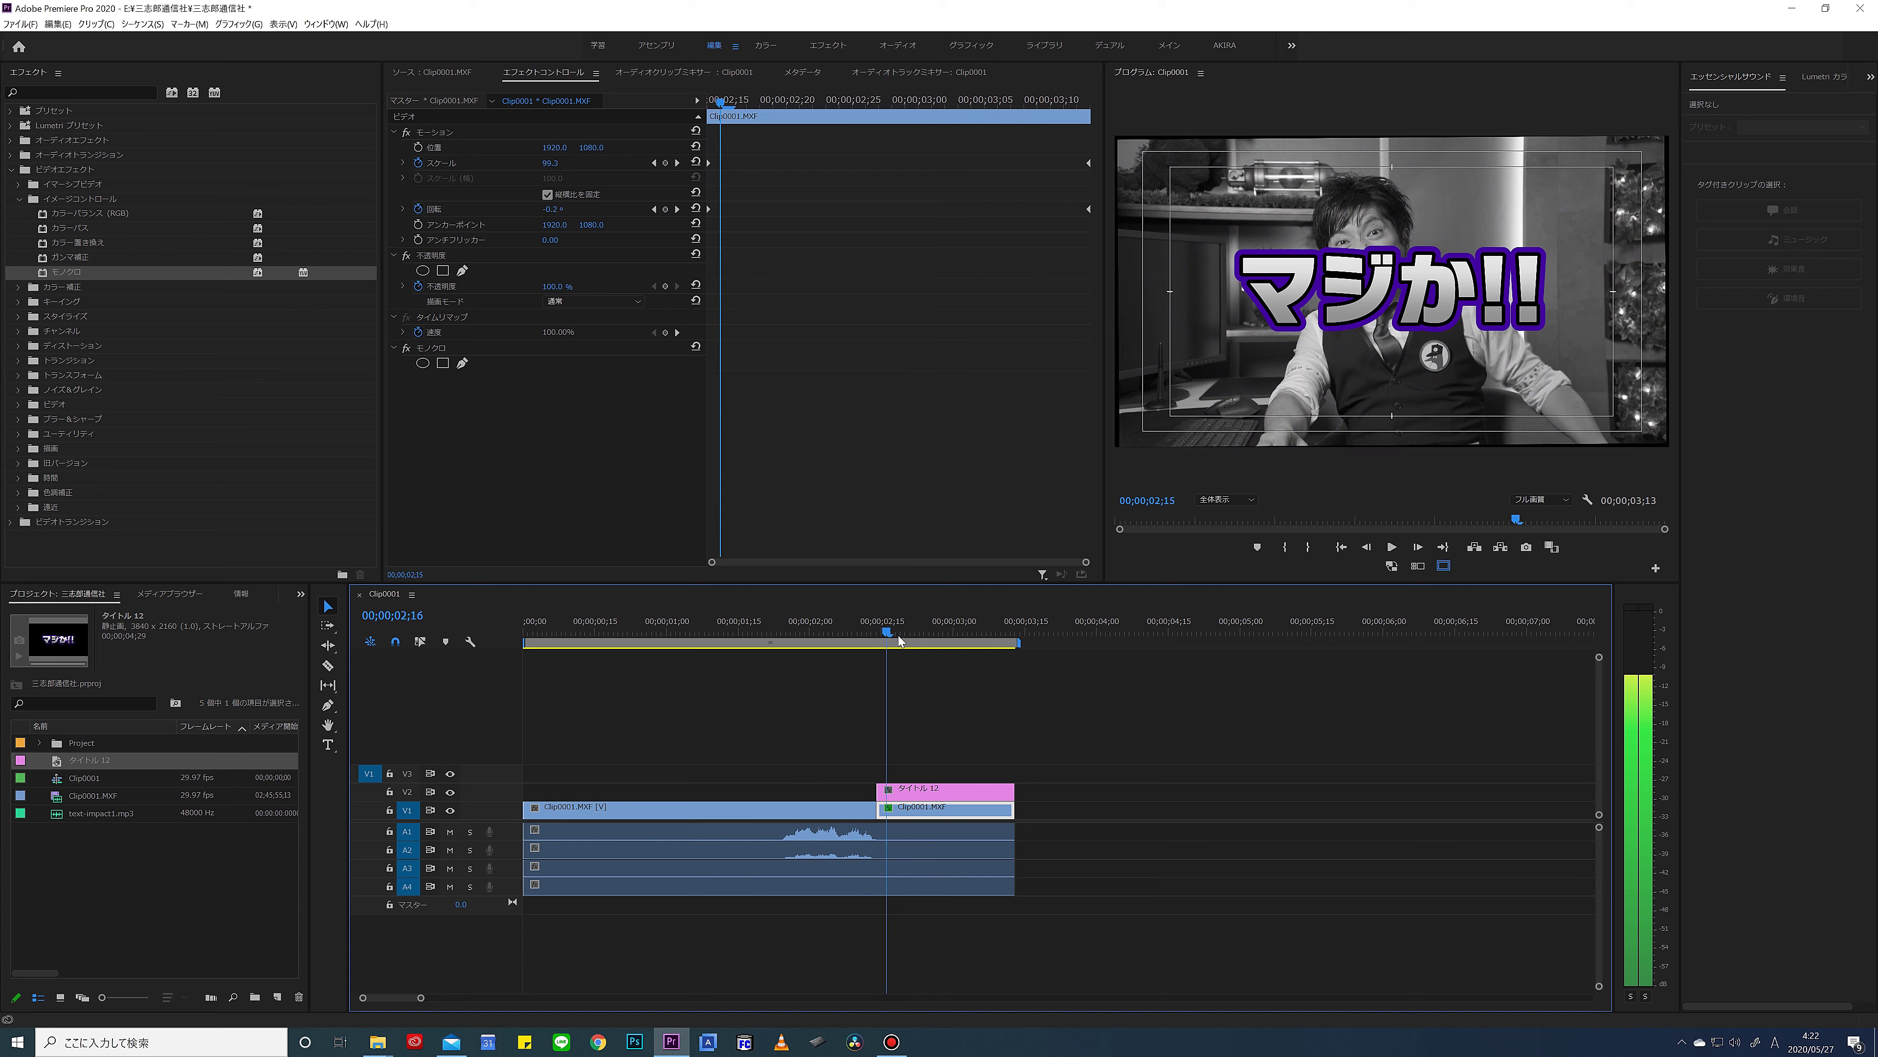
pyautogui.moveTo(899, 638)
pyautogui.mouseDown()
pyautogui.moveTo(948, 638)
pyautogui.moveTo(899, 650)
pyautogui.mouseUp()
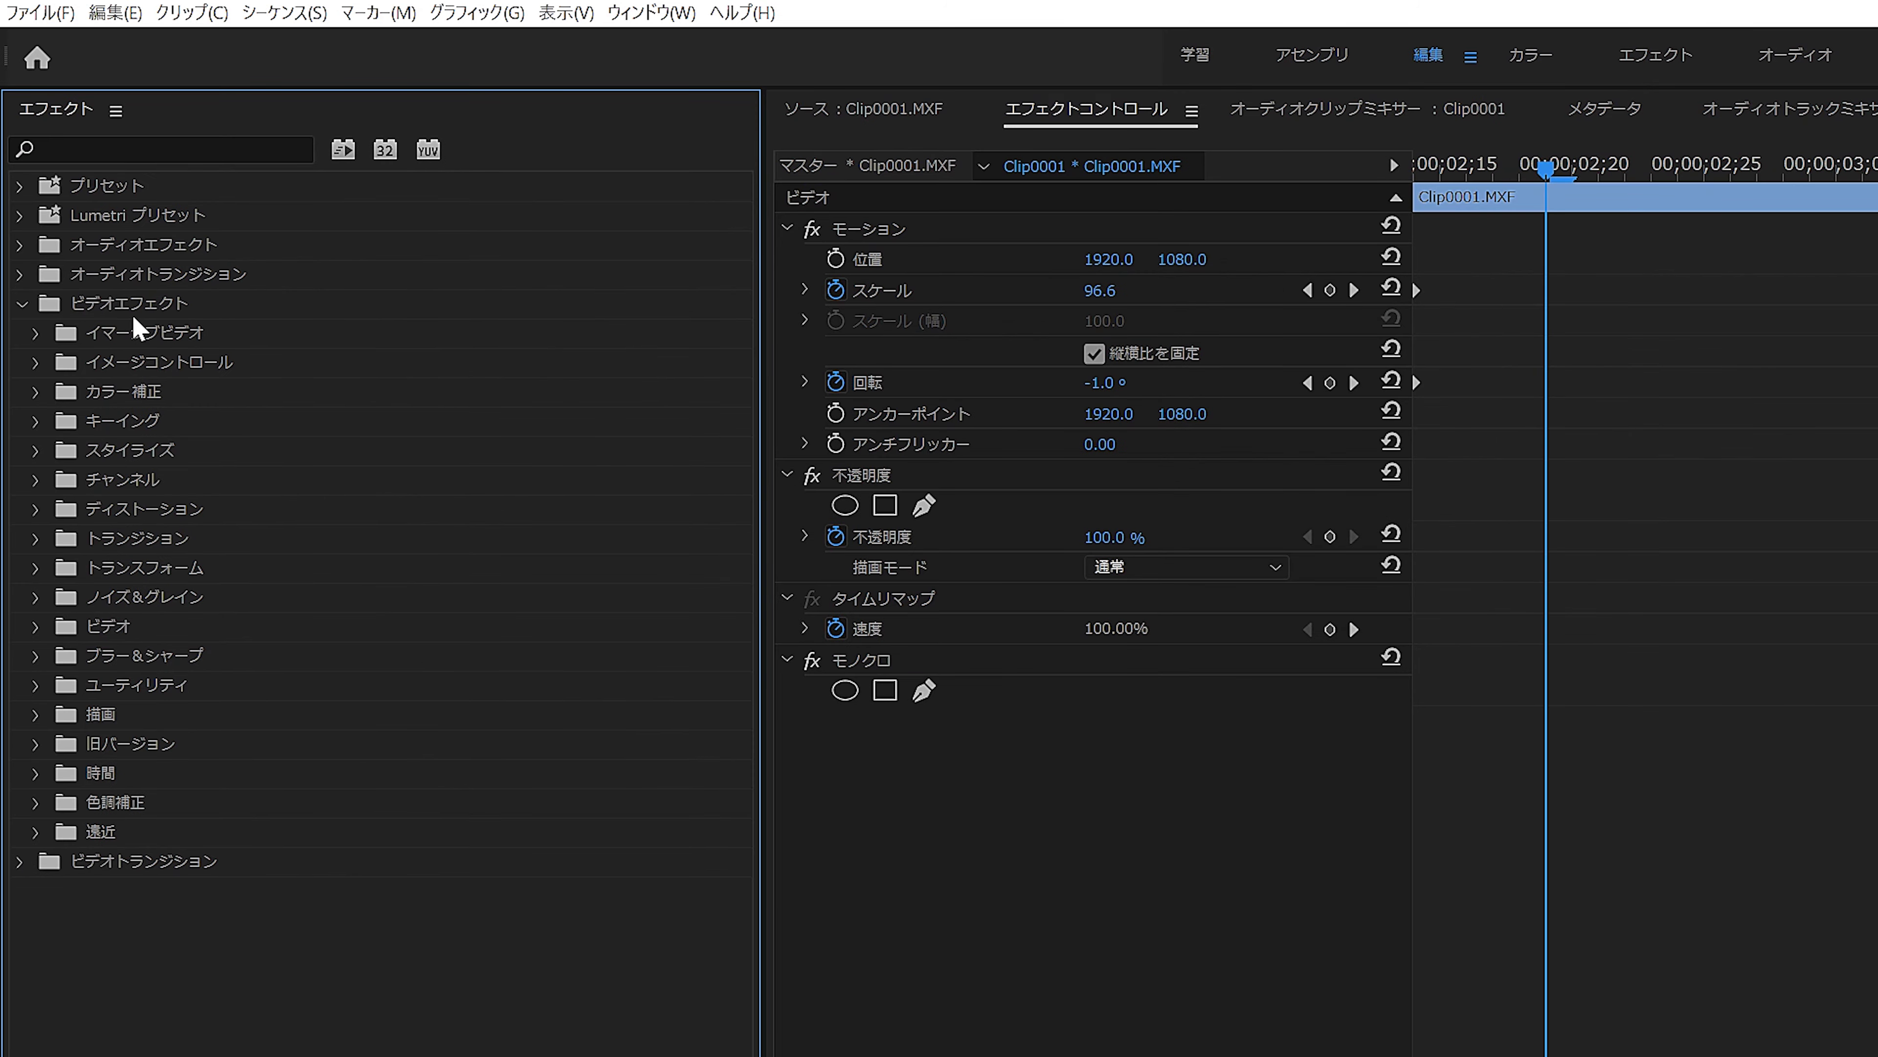
# Apply the Stylize > Strobe (ストロボ) effect to the タイトル 12 clip
pyautogui.click(35, 451)
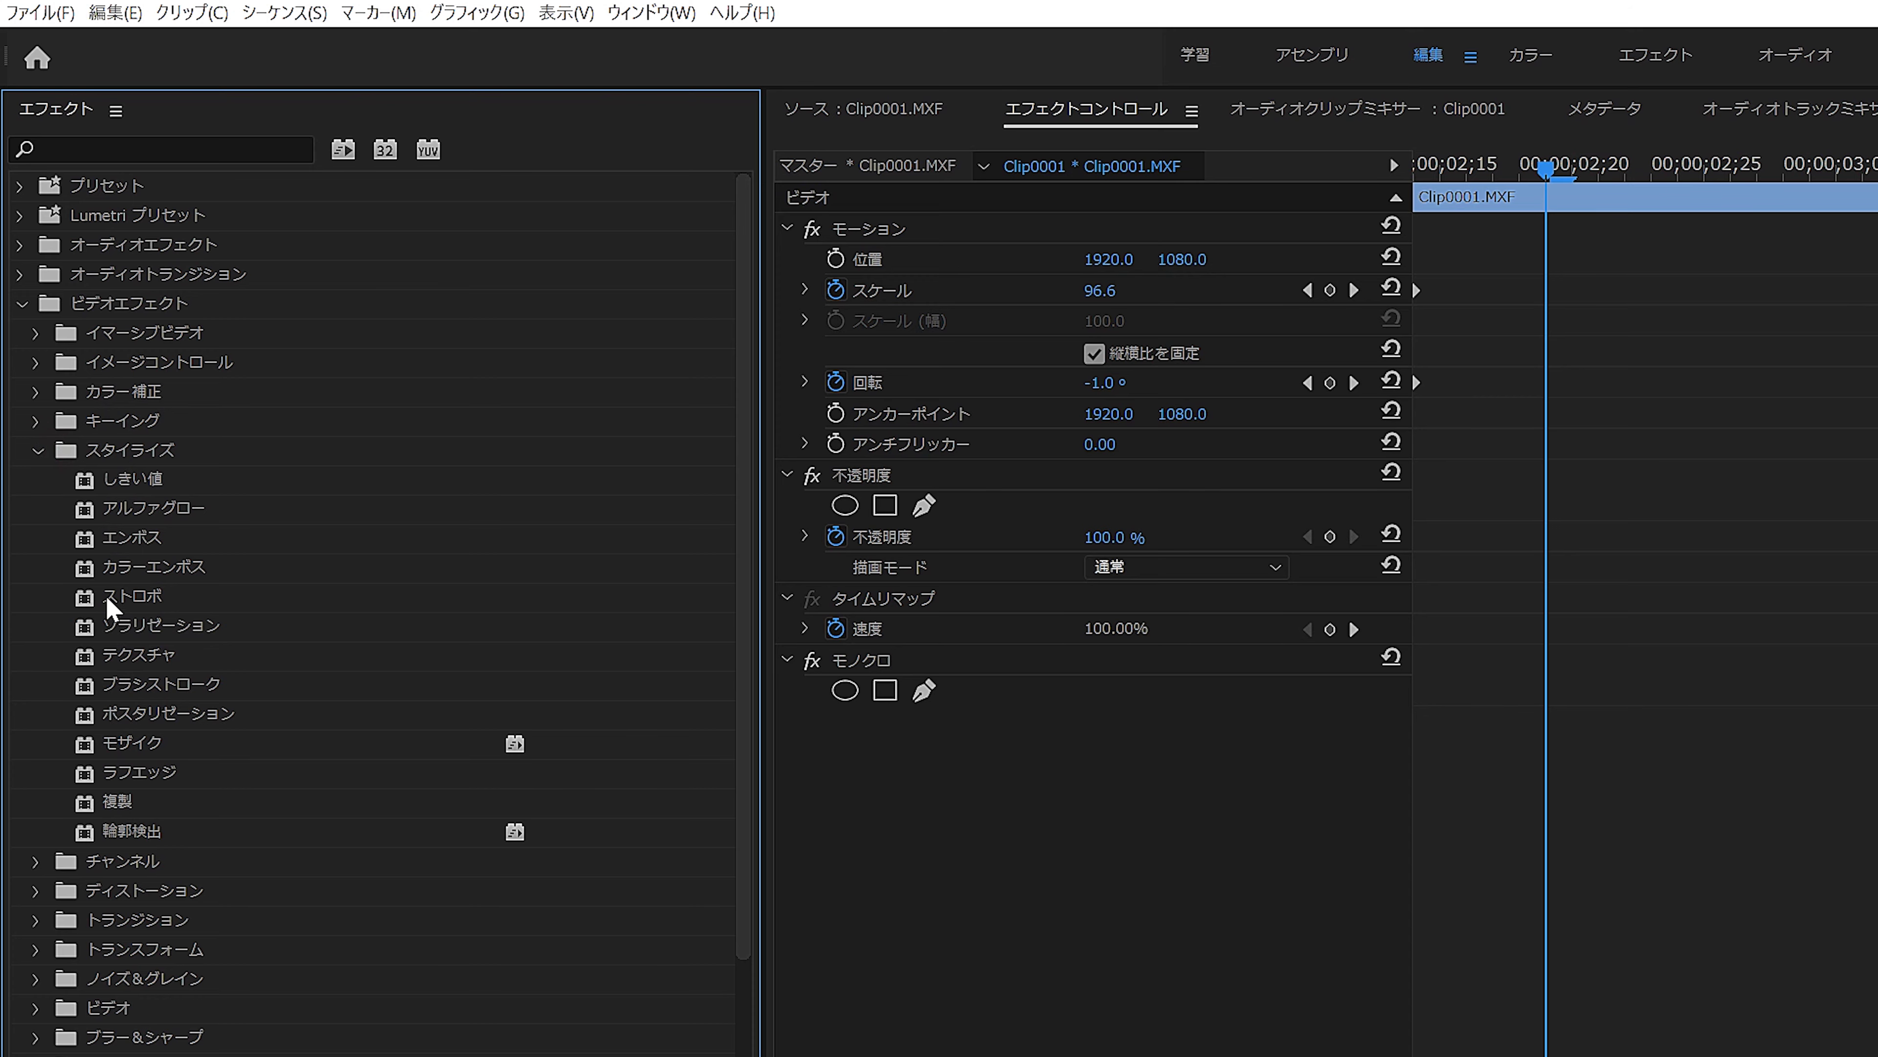
pyautogui.moveTo(109, 603); pyautogui.dragTo(1144, 967)
pyautogui.moveTo(840, 655); pyautogui.dragTo(986, 599)
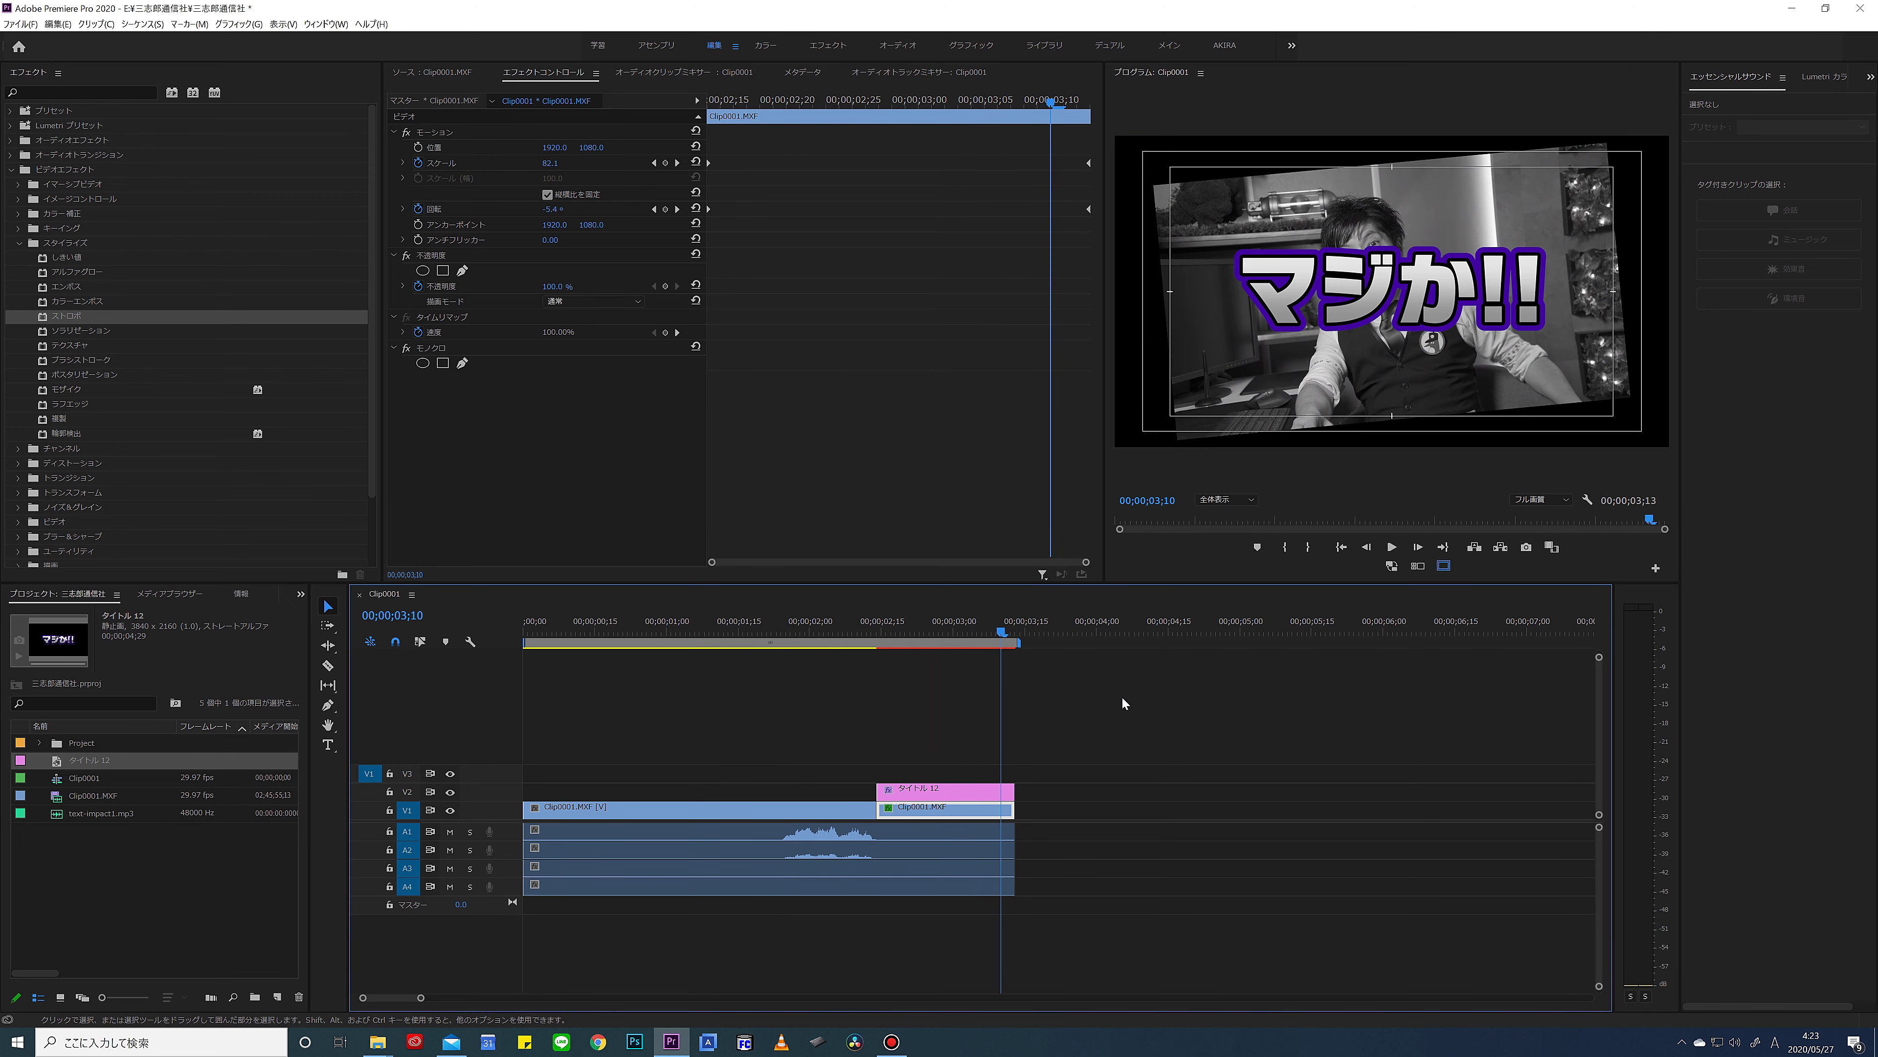
# Scrub the title section near 02;29, then select the title clip to view its Strobe settings
pyautogui.moveTo(987, 634); pyautogui.dragTo(946, 635)
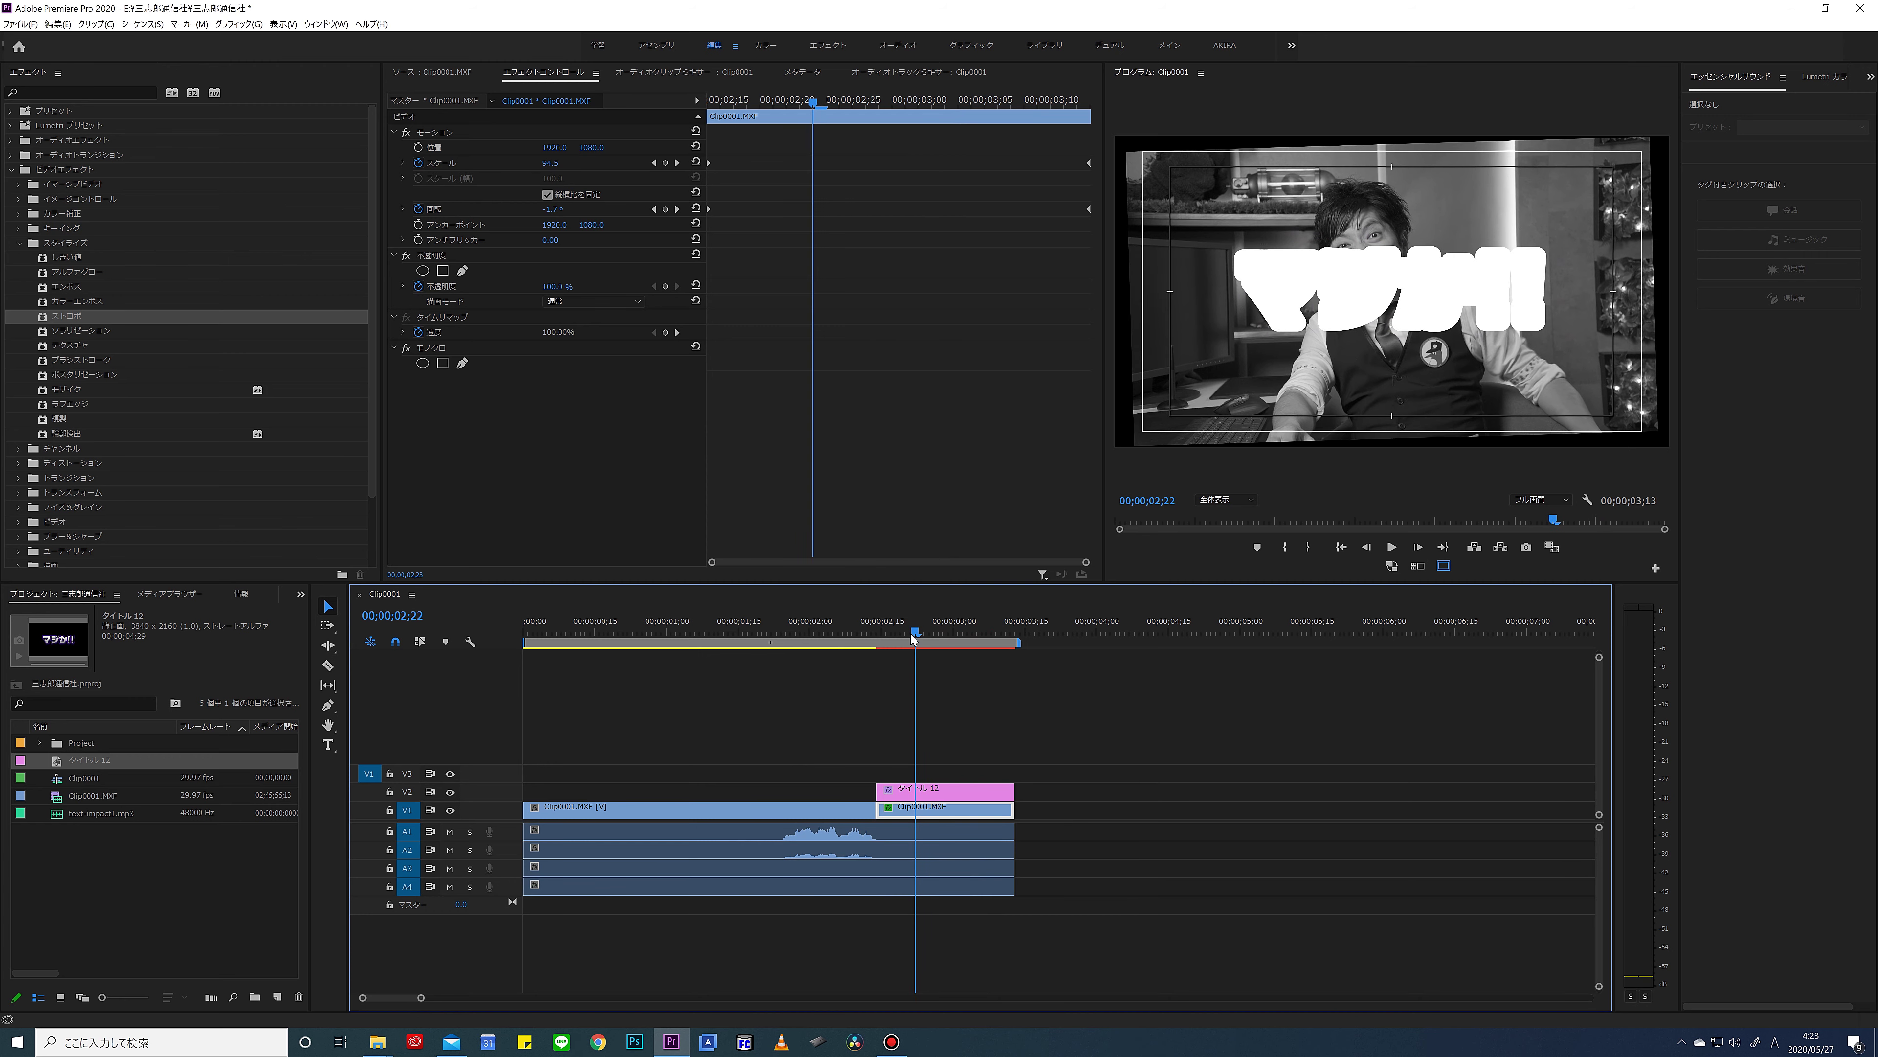
pyautogui.moveTo(947, 635)
pyautogui.mouseDown()
pyautogui.moveTo(910, 635)
pyautogui.moveTo(967, 646)
pyautogui.moveTo(968, 664)
pyautogui.mouseUp()
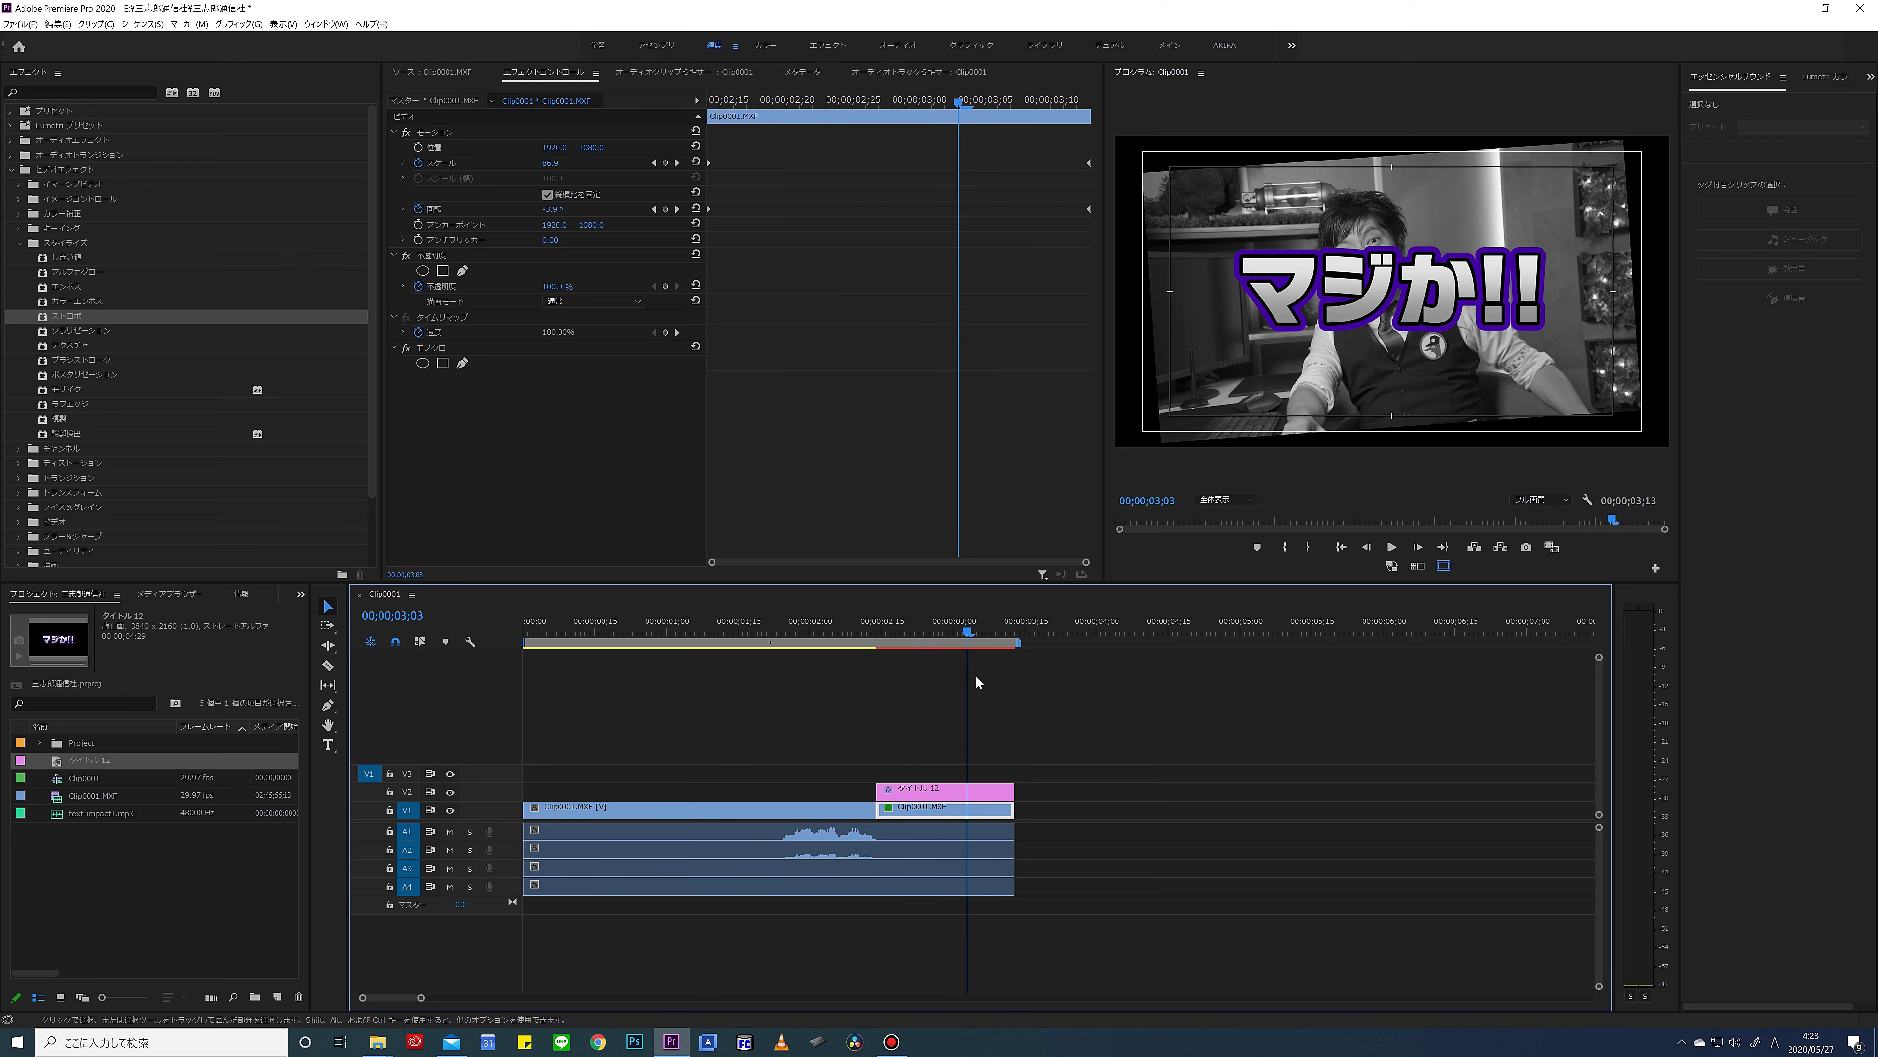
pyautogui.click(949, 796)
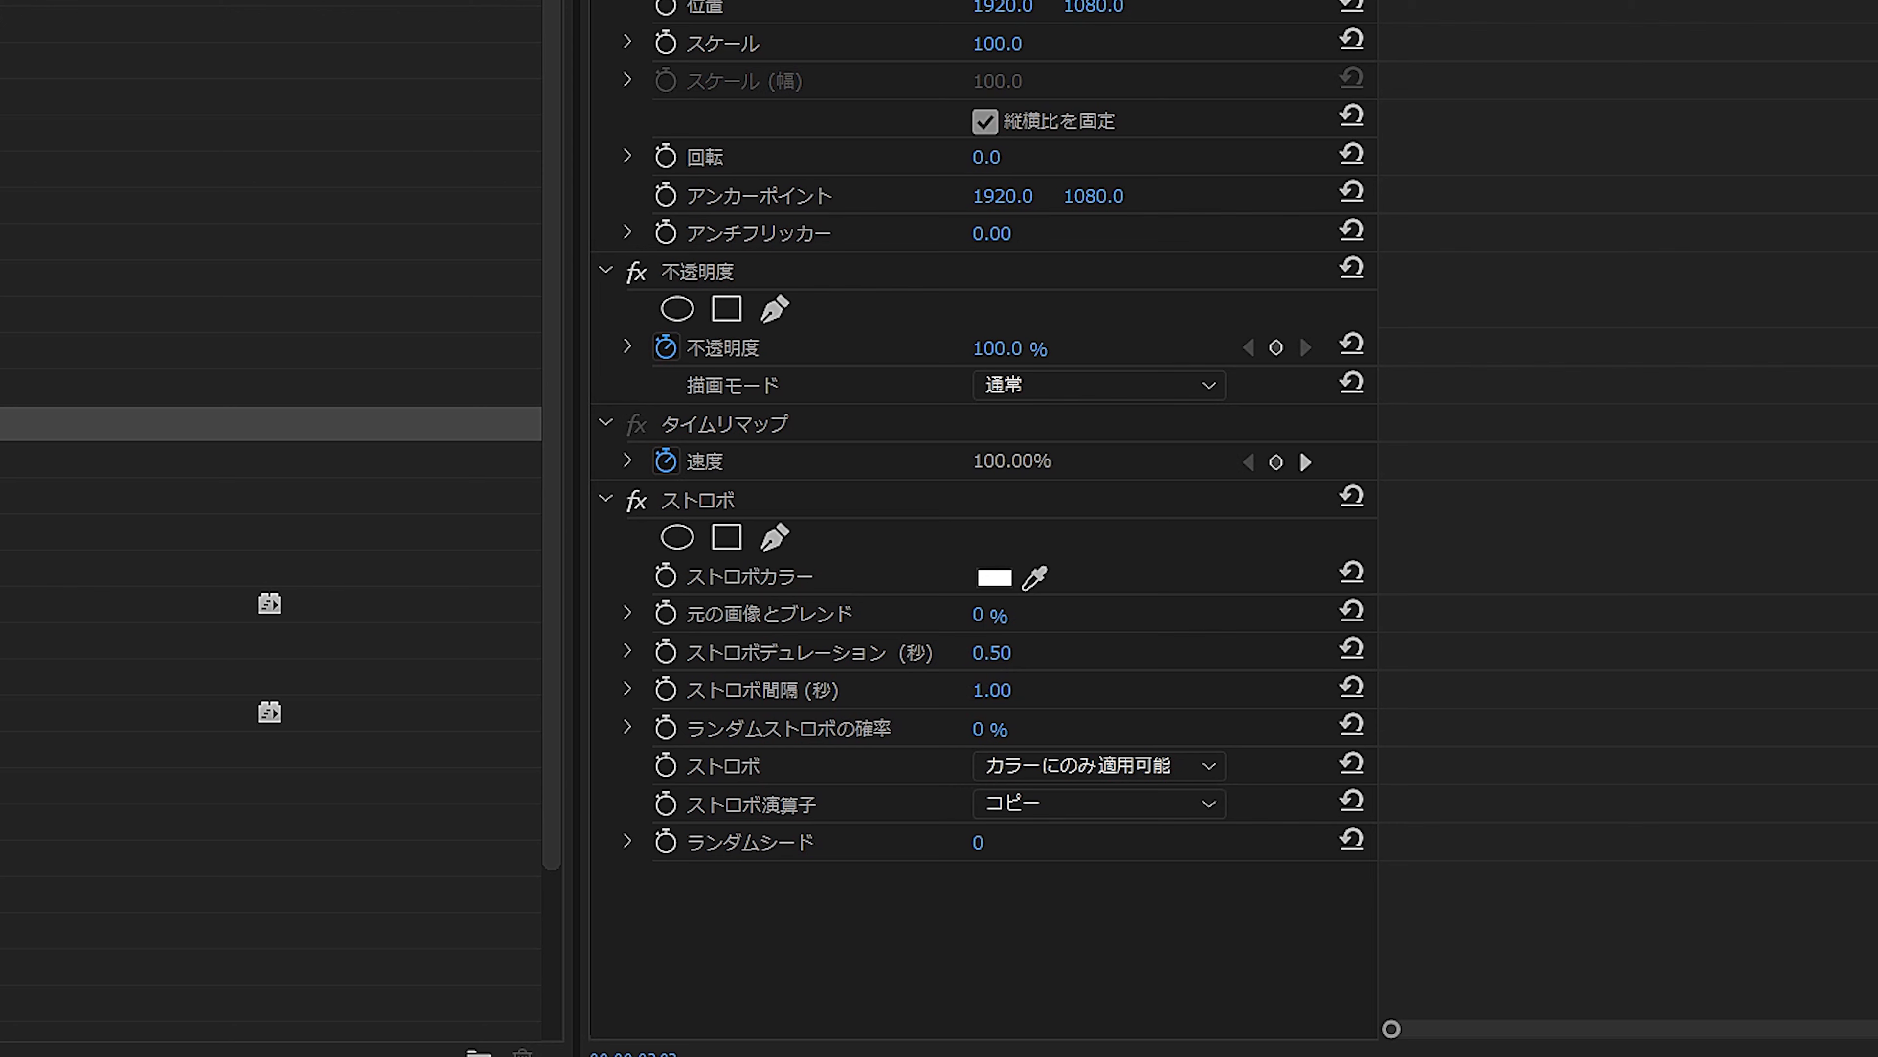
# Set the Strobe effect's Strobe Duration to 0.02 and Strobe Period to 0.05 seconds
pyautogui.click(995, 652)
pyautogui.write('0.')
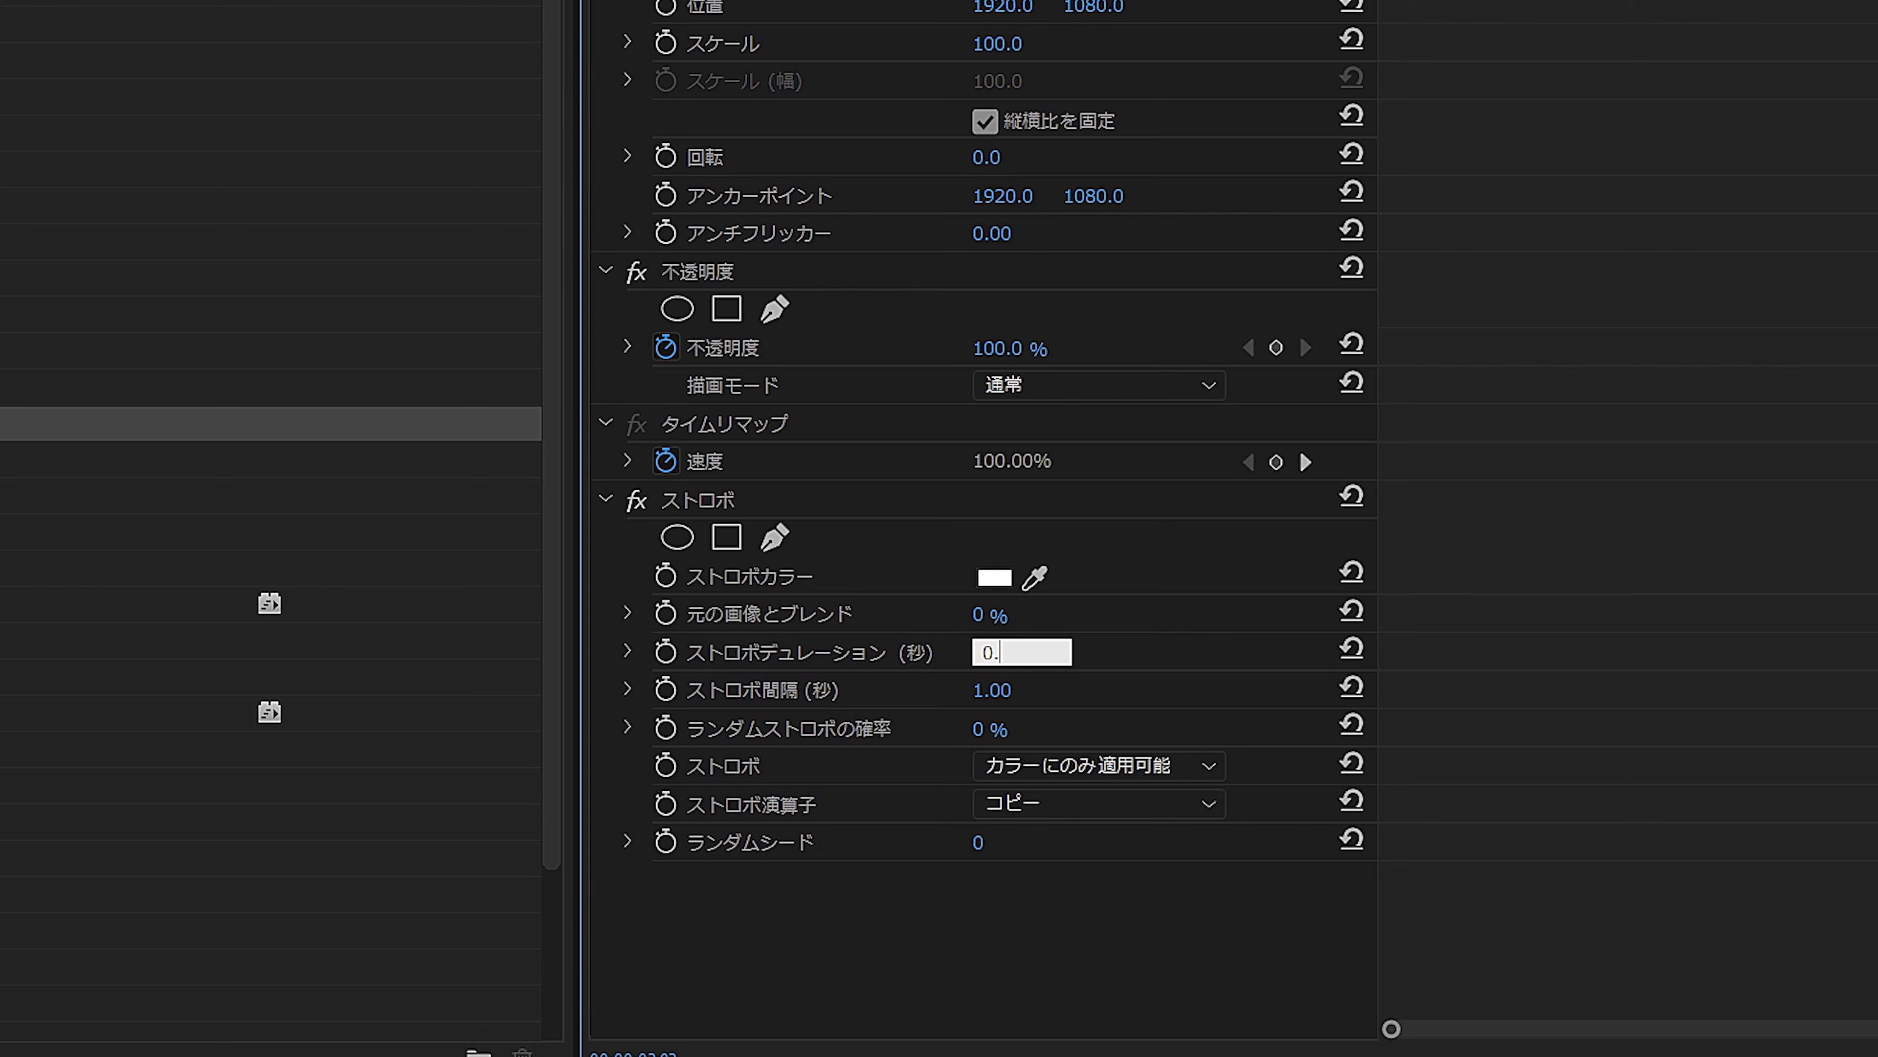
pyautogui.press('Return')
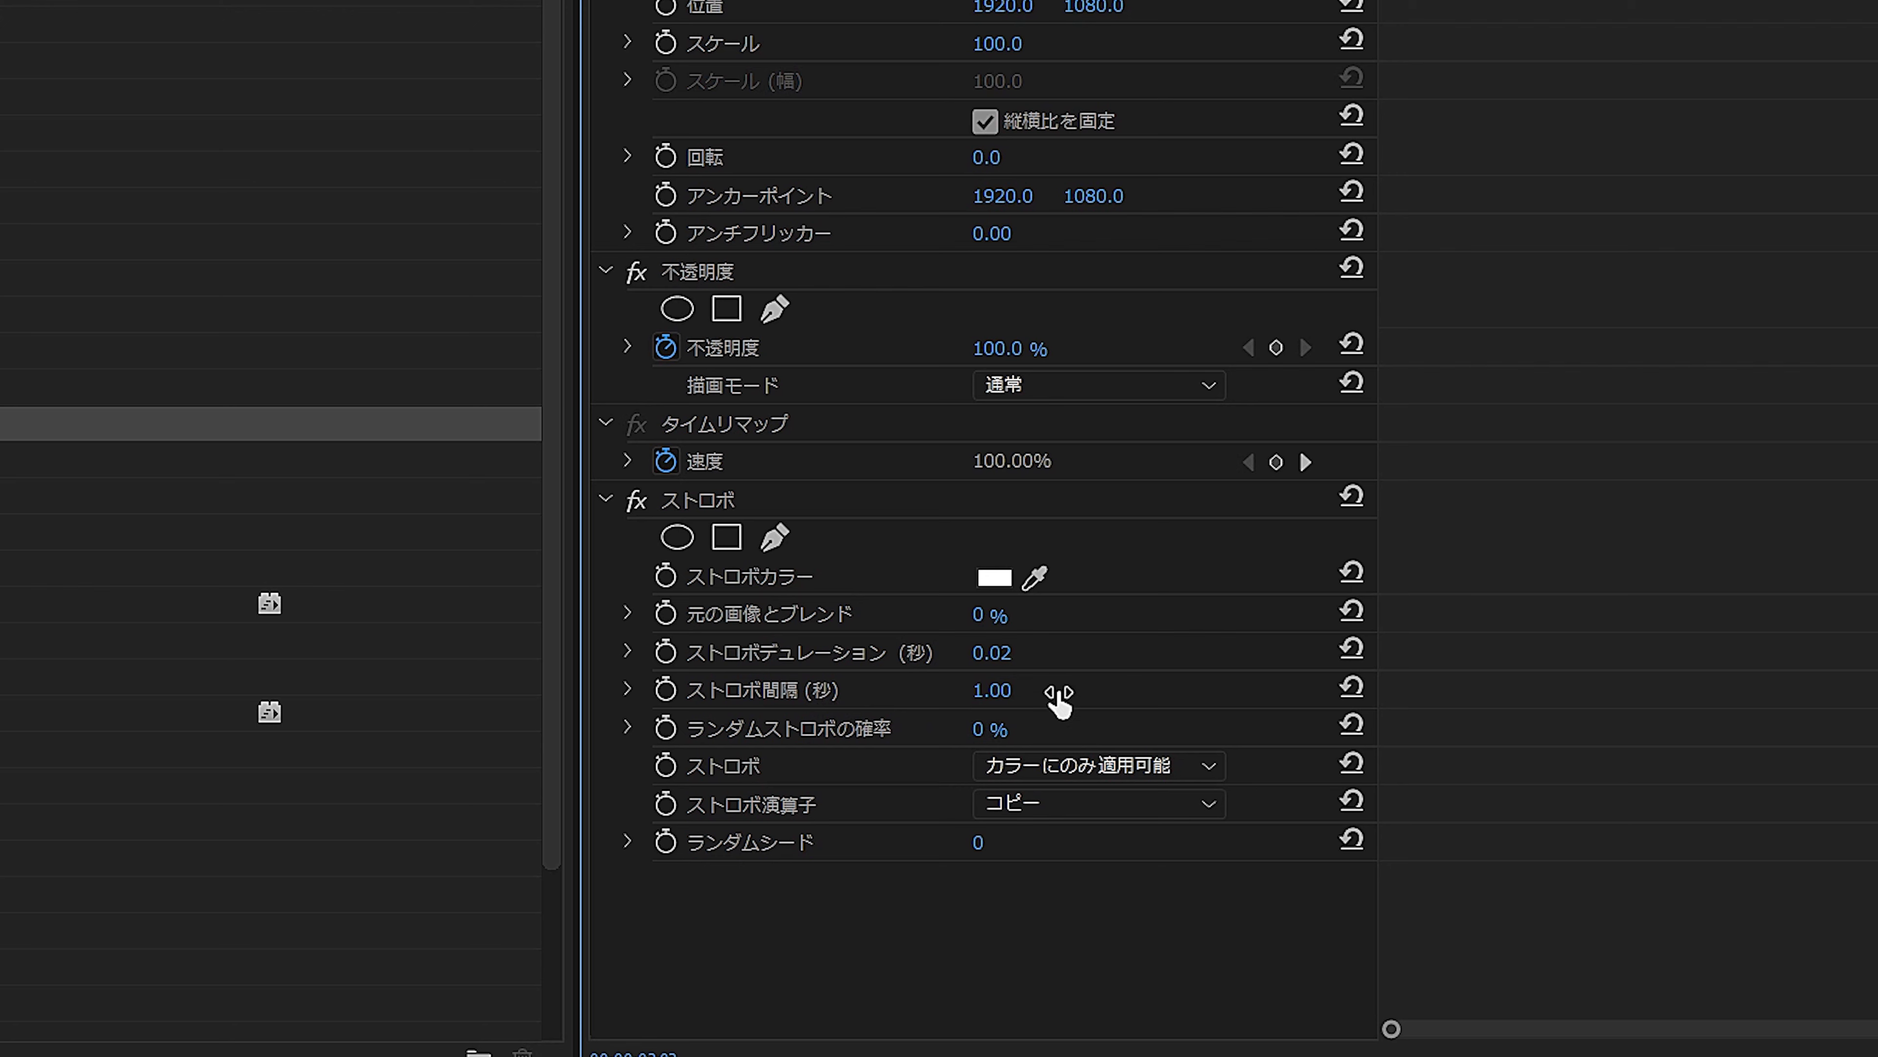
pyautogui.click(1022, 679)
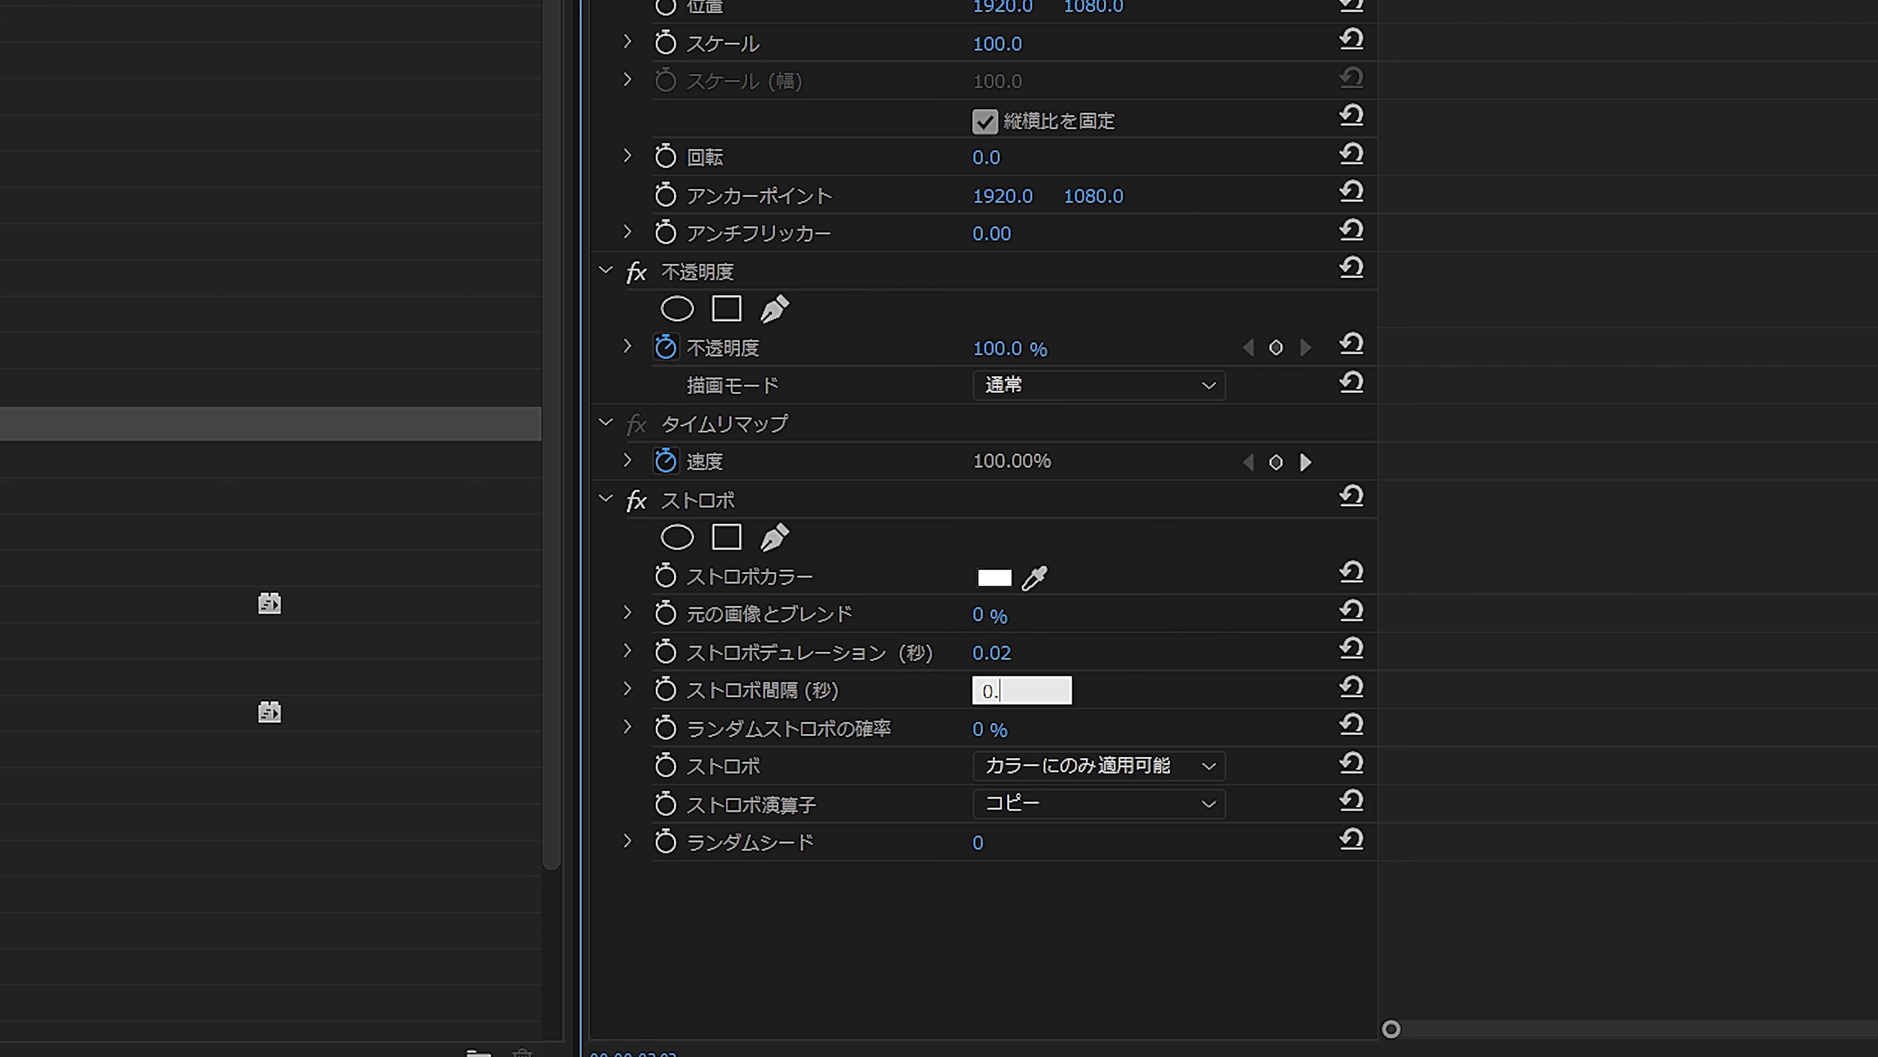
pyautogui.write('5')
pyautogui.press('Return')
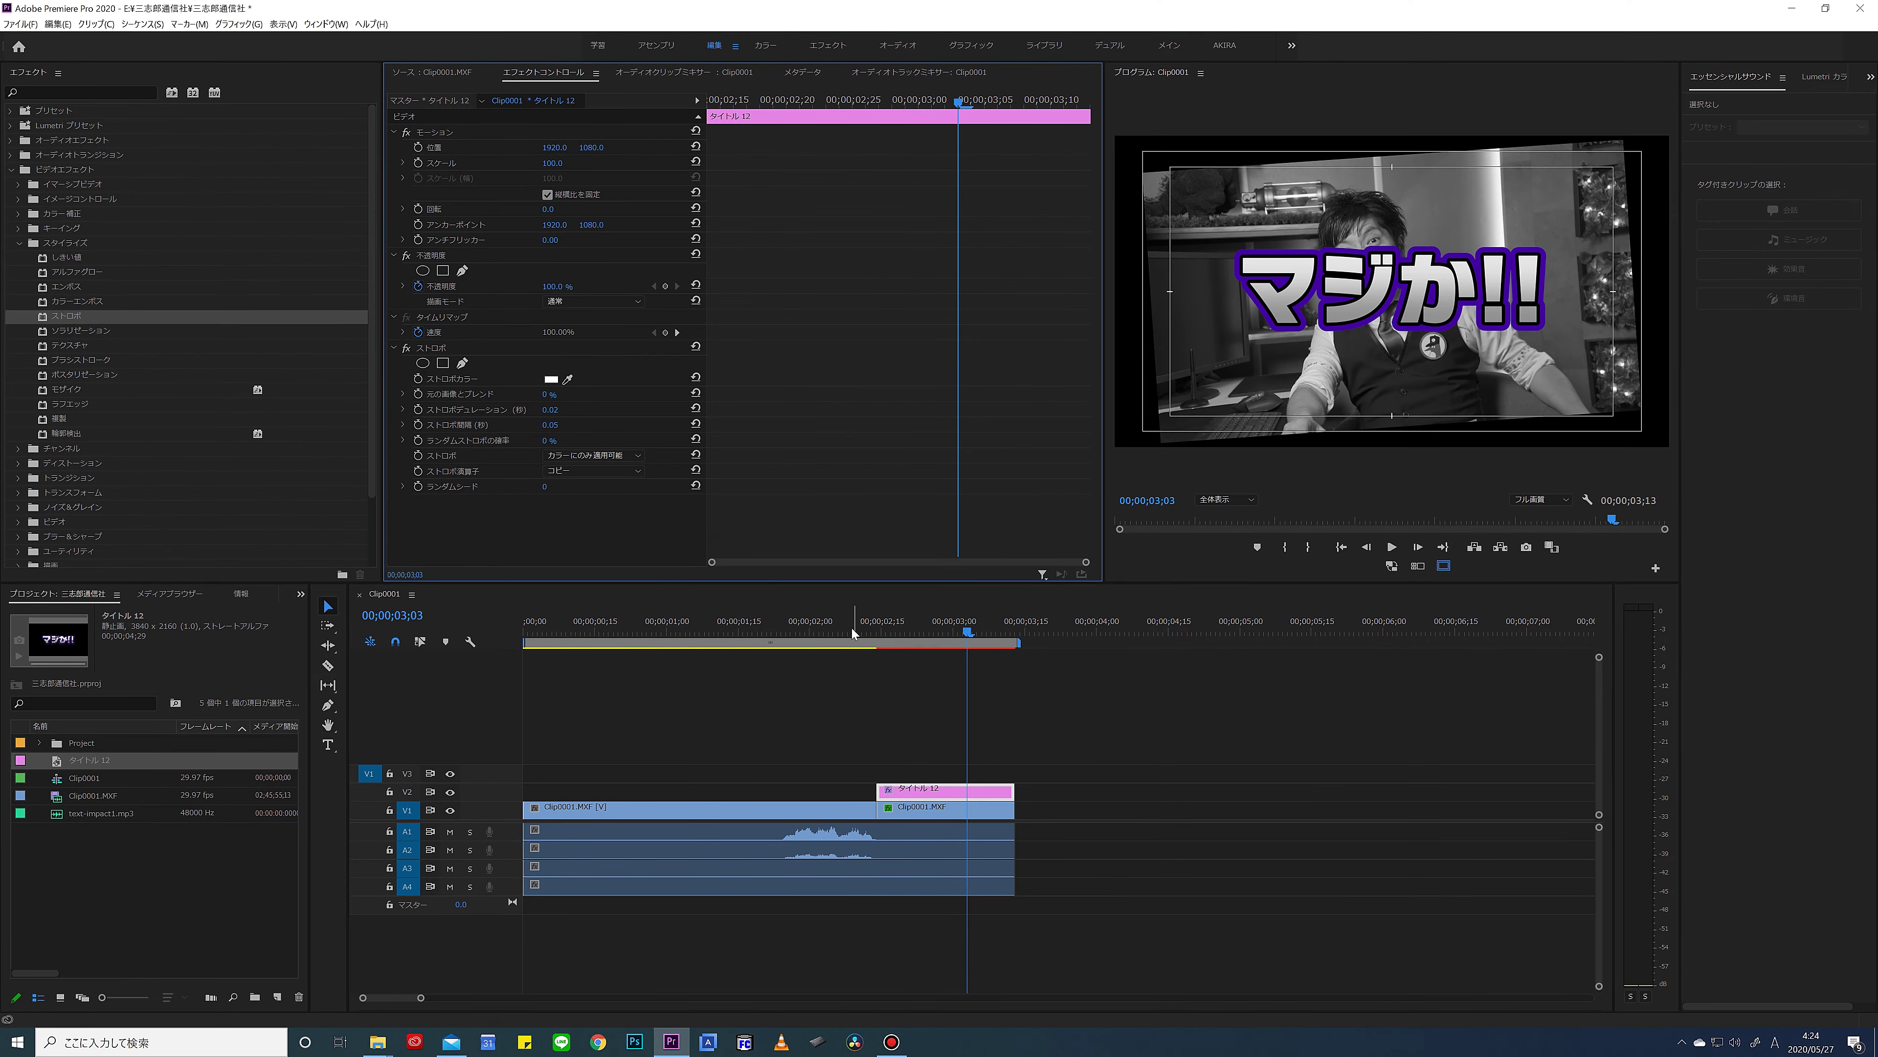
# Play and scrub through the title around 02;13–02;26 to check the rapid flashing
pyautogui.click(851, 628)
pyautogui.press('space')
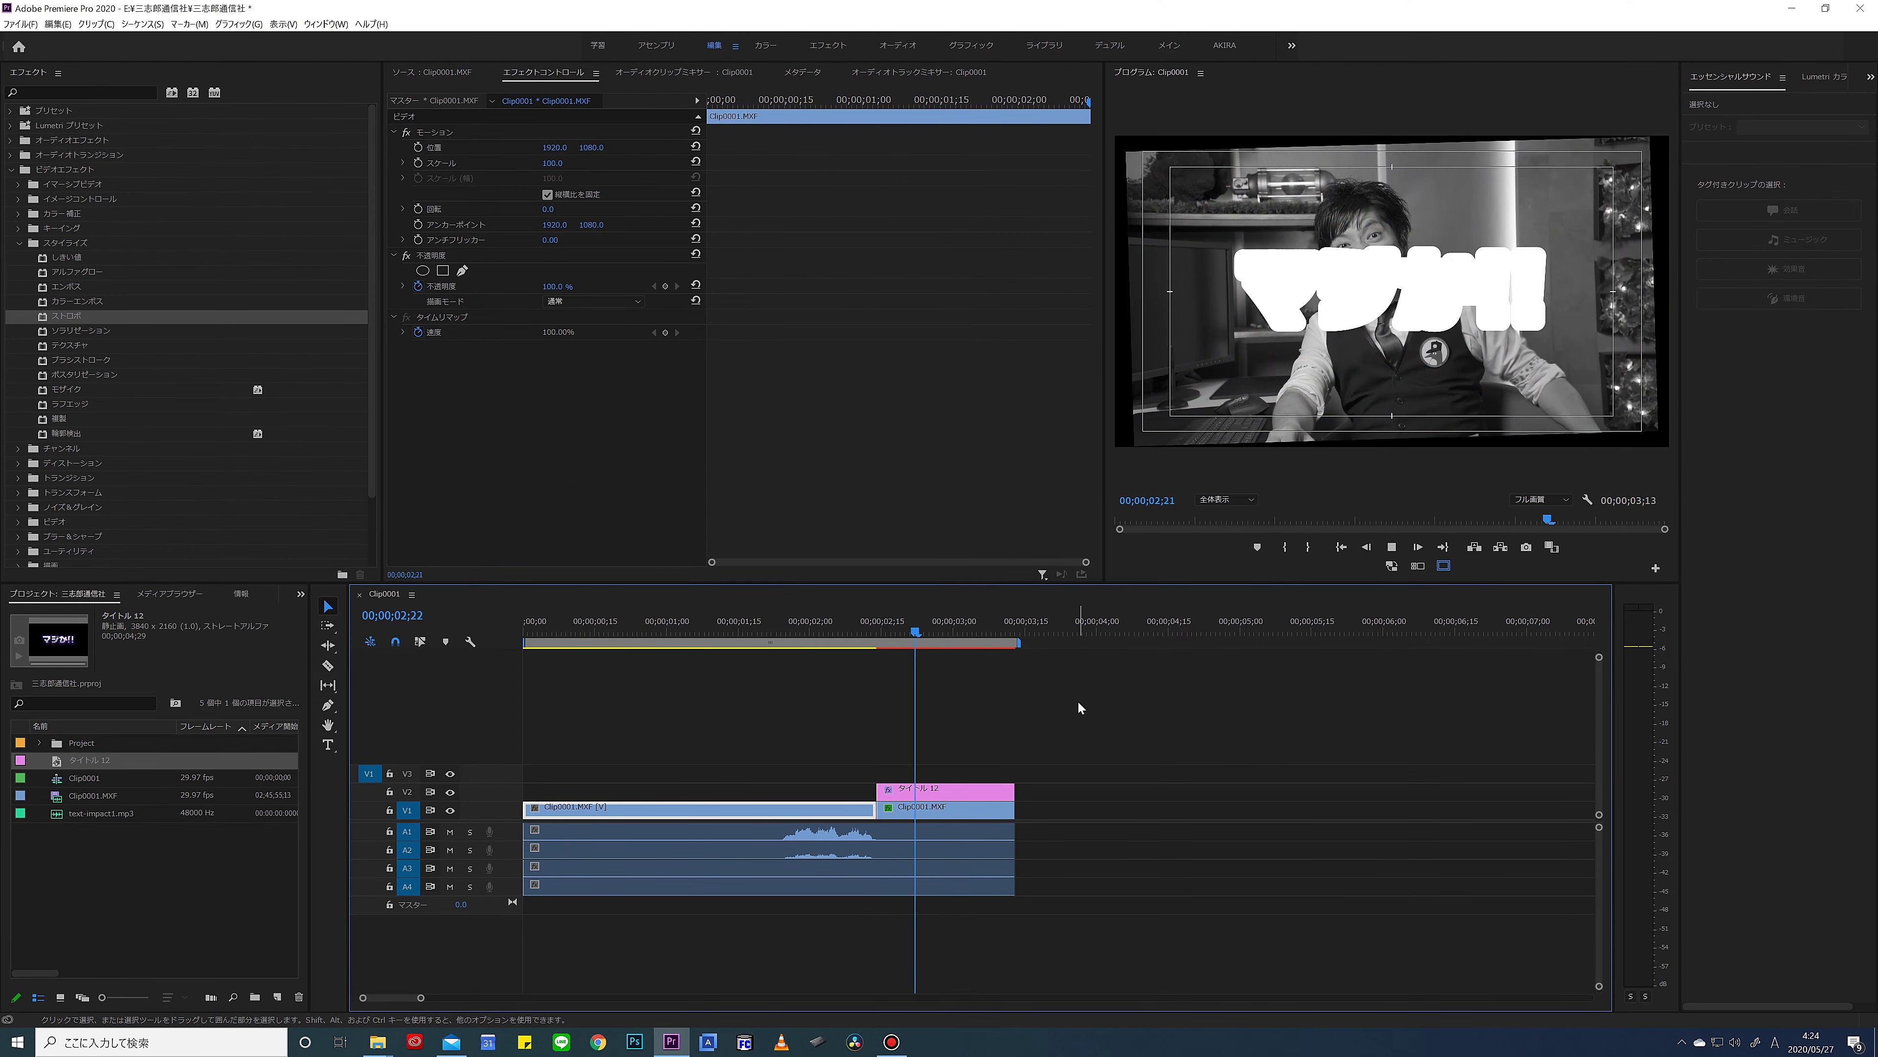
pyautogui.click(883, 637)
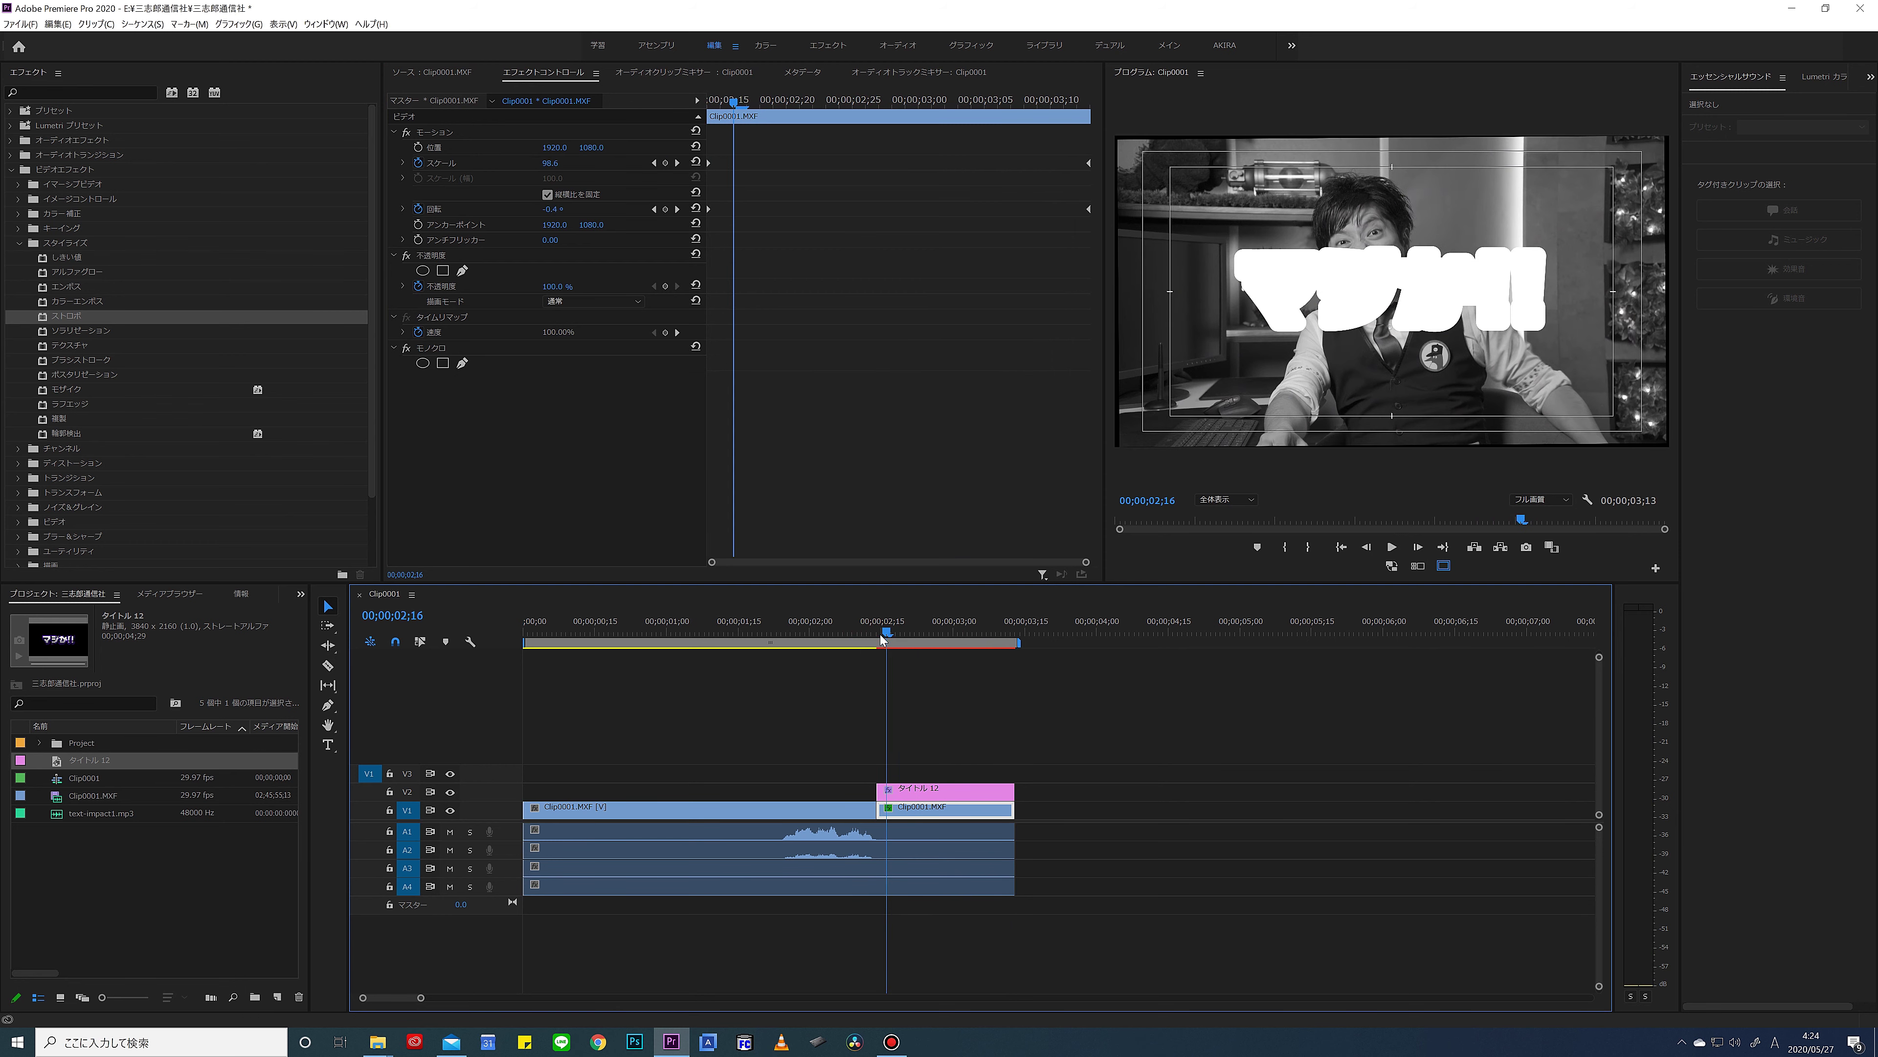
pyautogui.moveTo(882, 638); pyautogui.dragTo(874, 642)
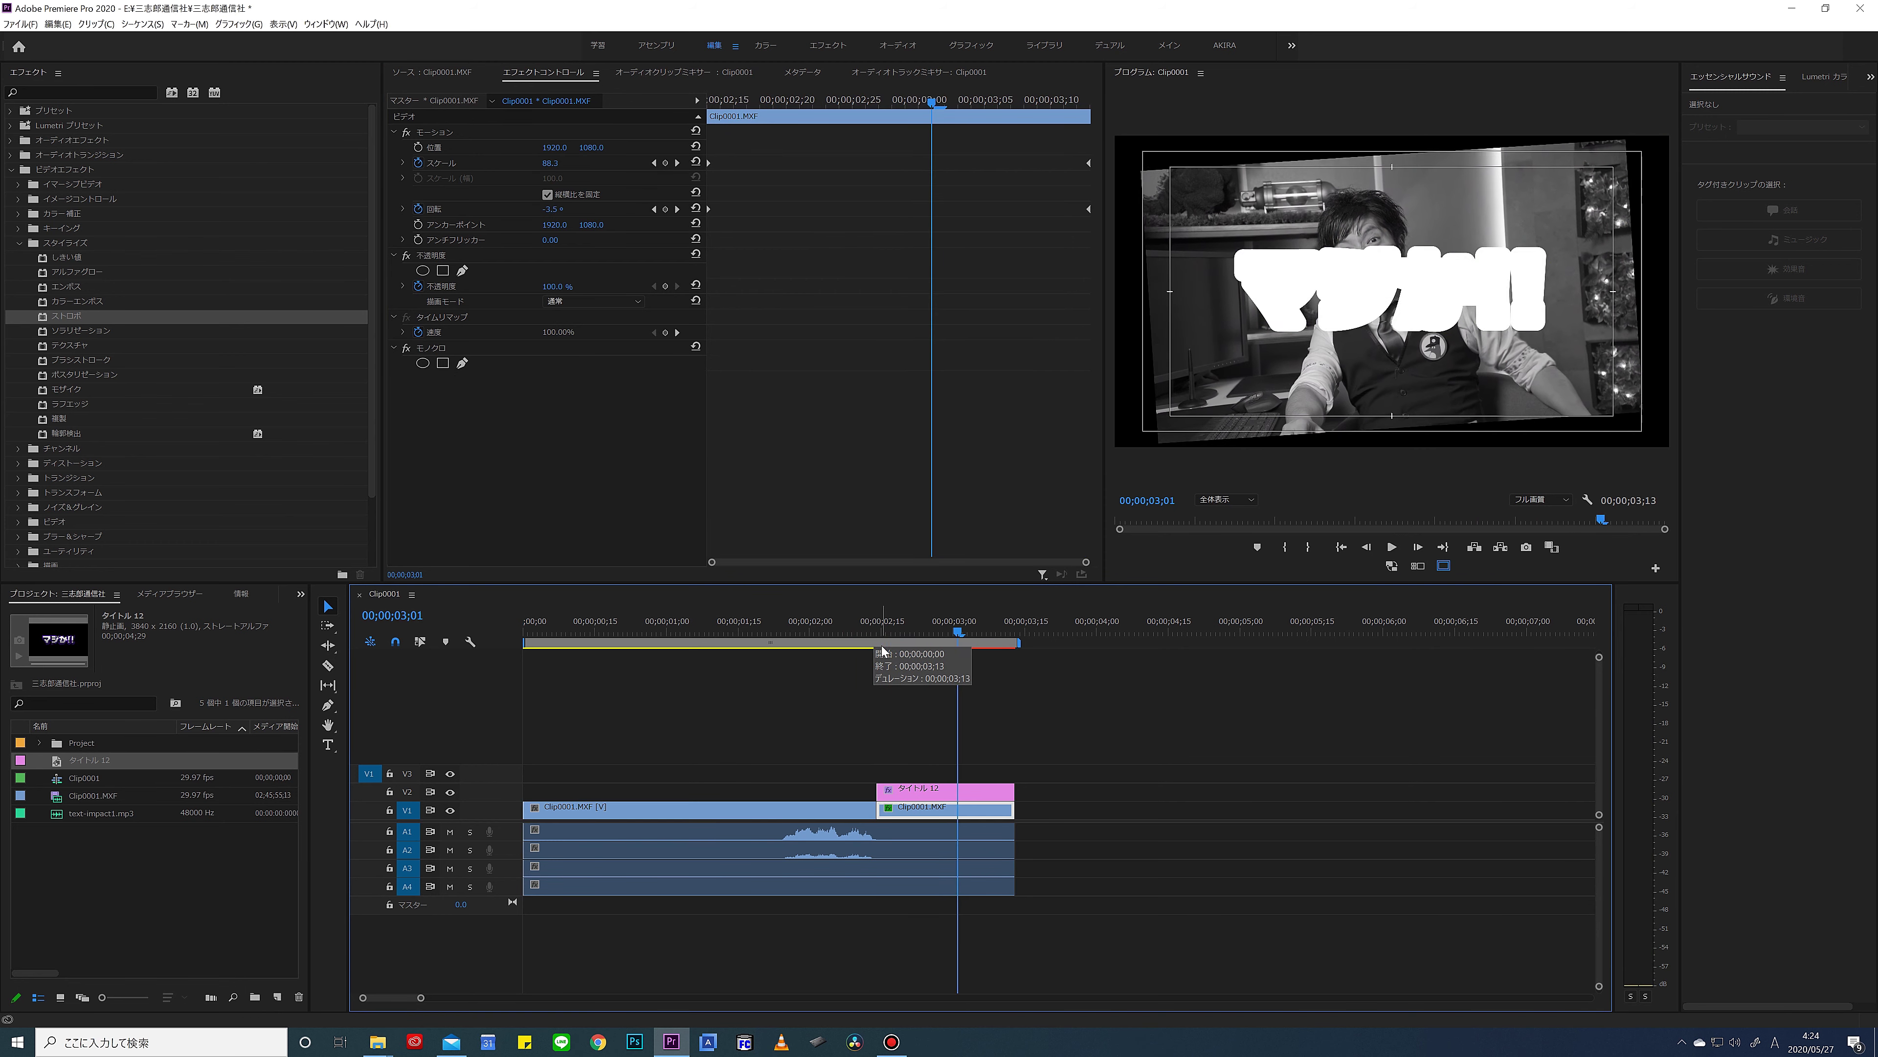
pyautogui.press('space')
pyautogui.click(934, 638)
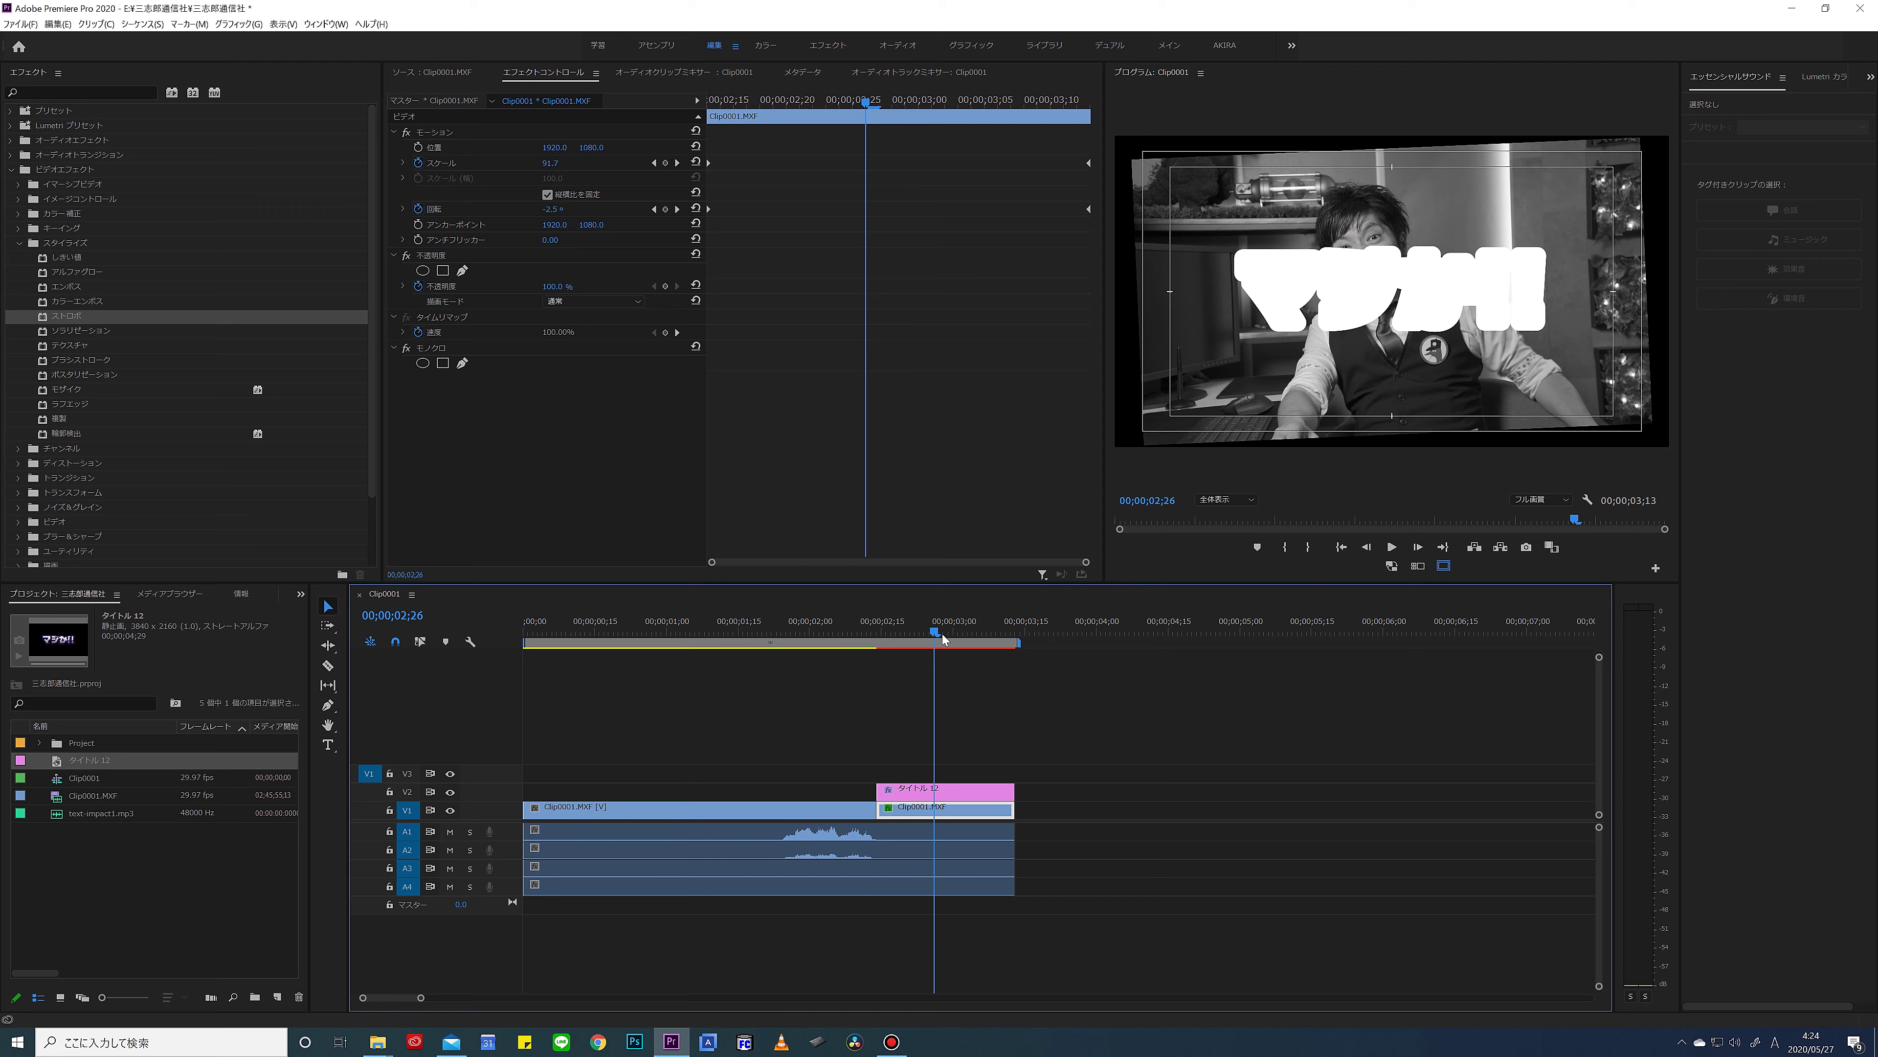
pyautogui.moveTo(940, 639); pyautogui.dragTo(965, 642)
pyautogui.click(972, 790)
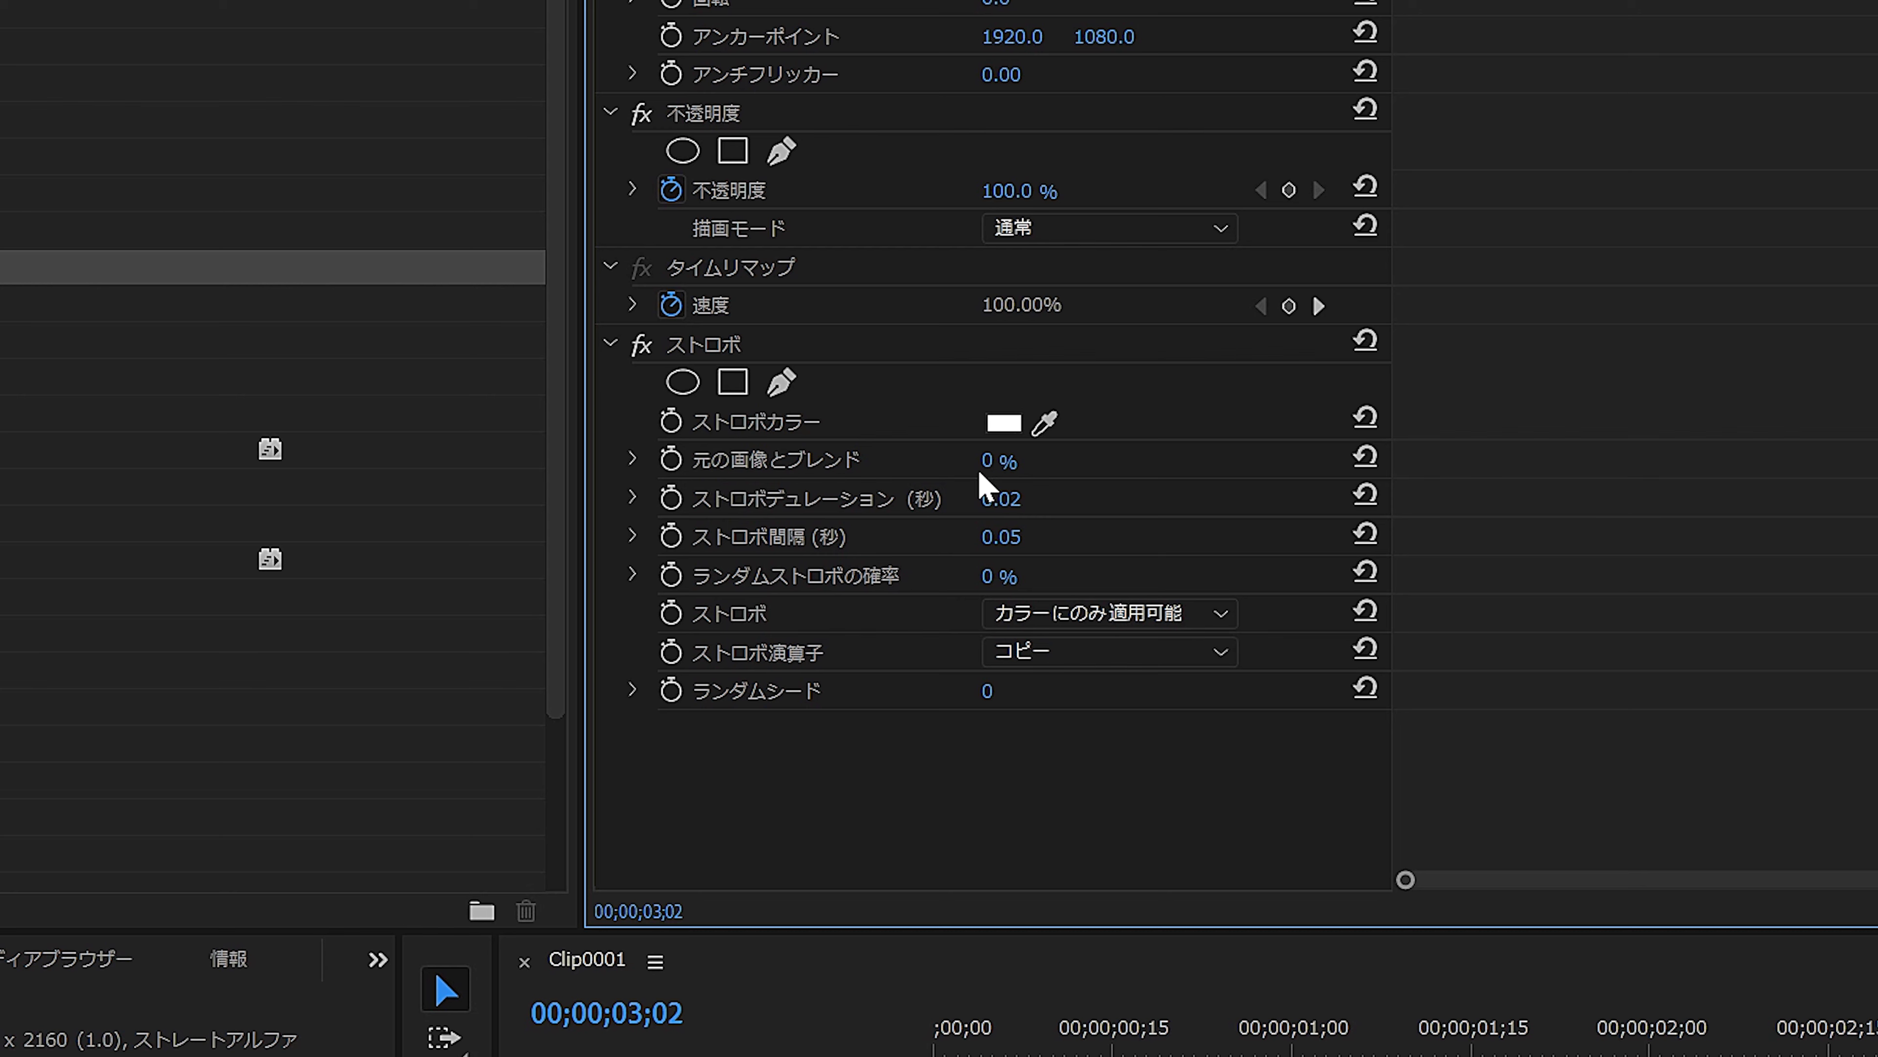
# Set Blend With Original to 90% and preview the softer strobe on the title
pyautogui.click(989, 461)
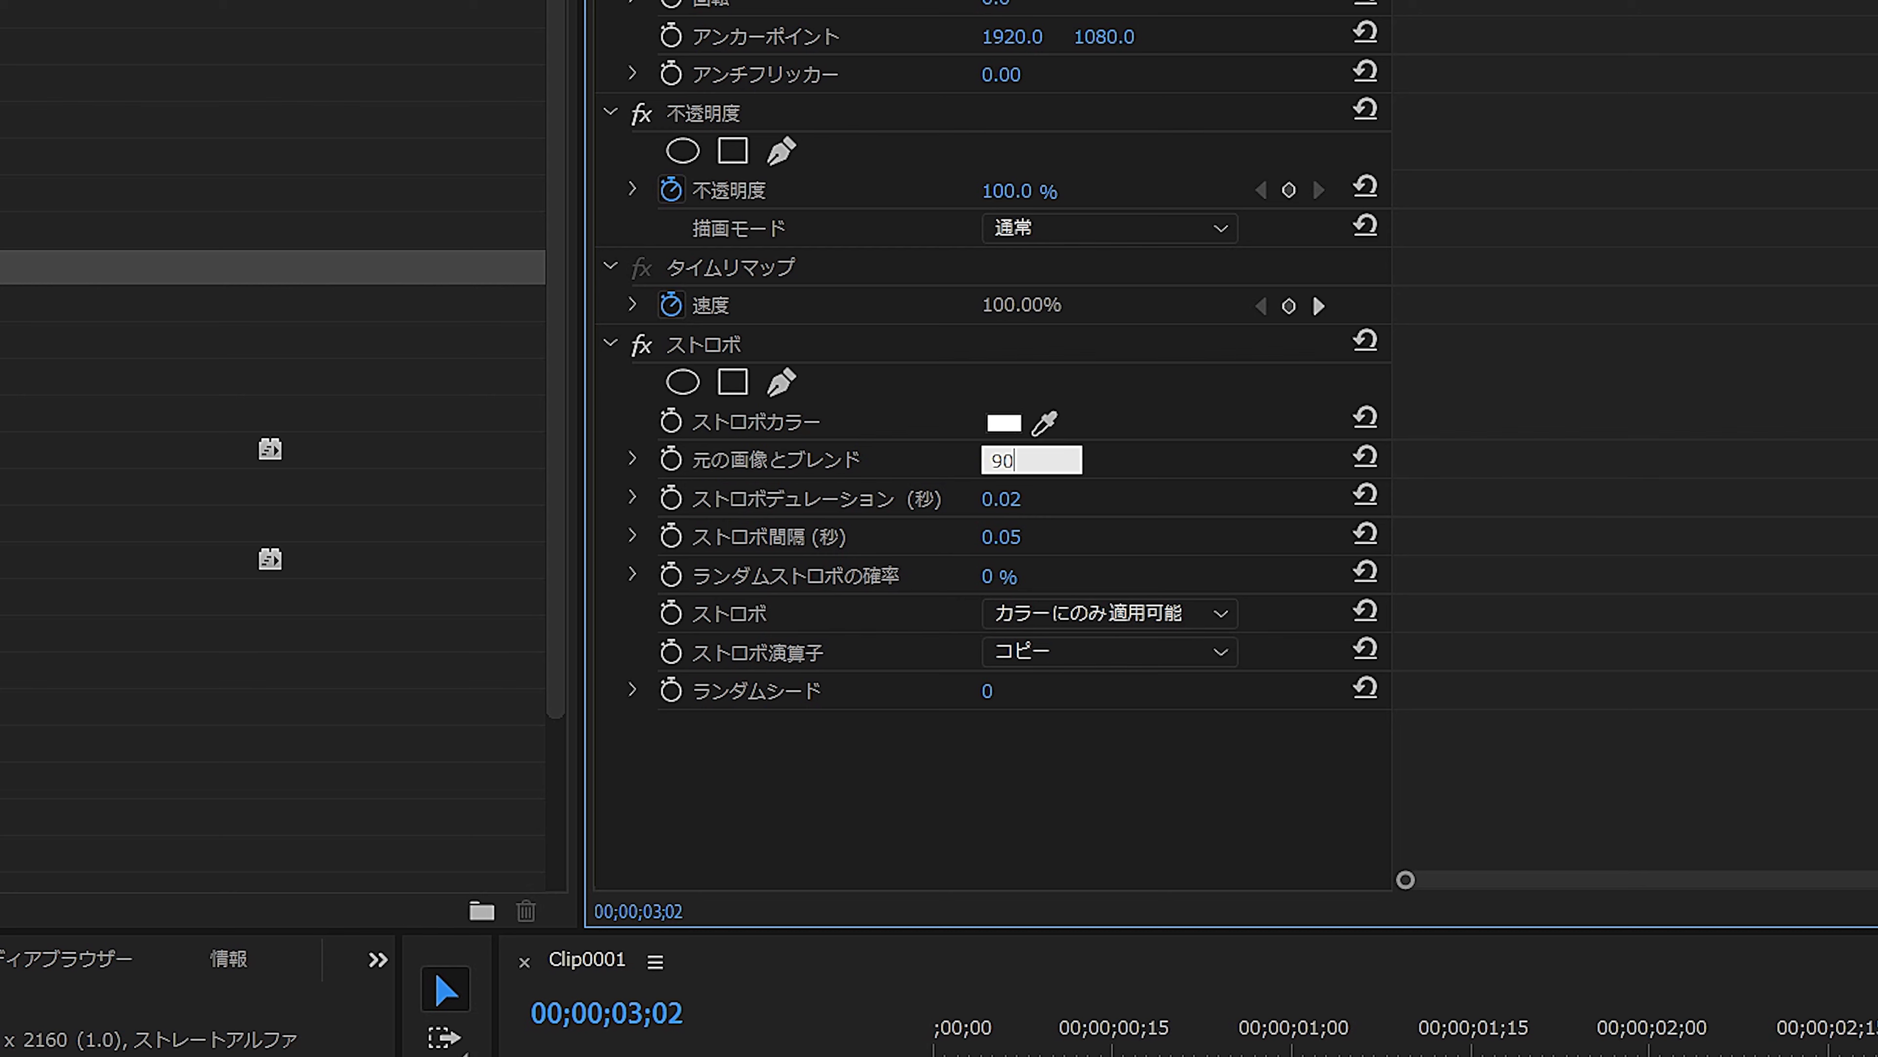
pyautogui.press('Return')
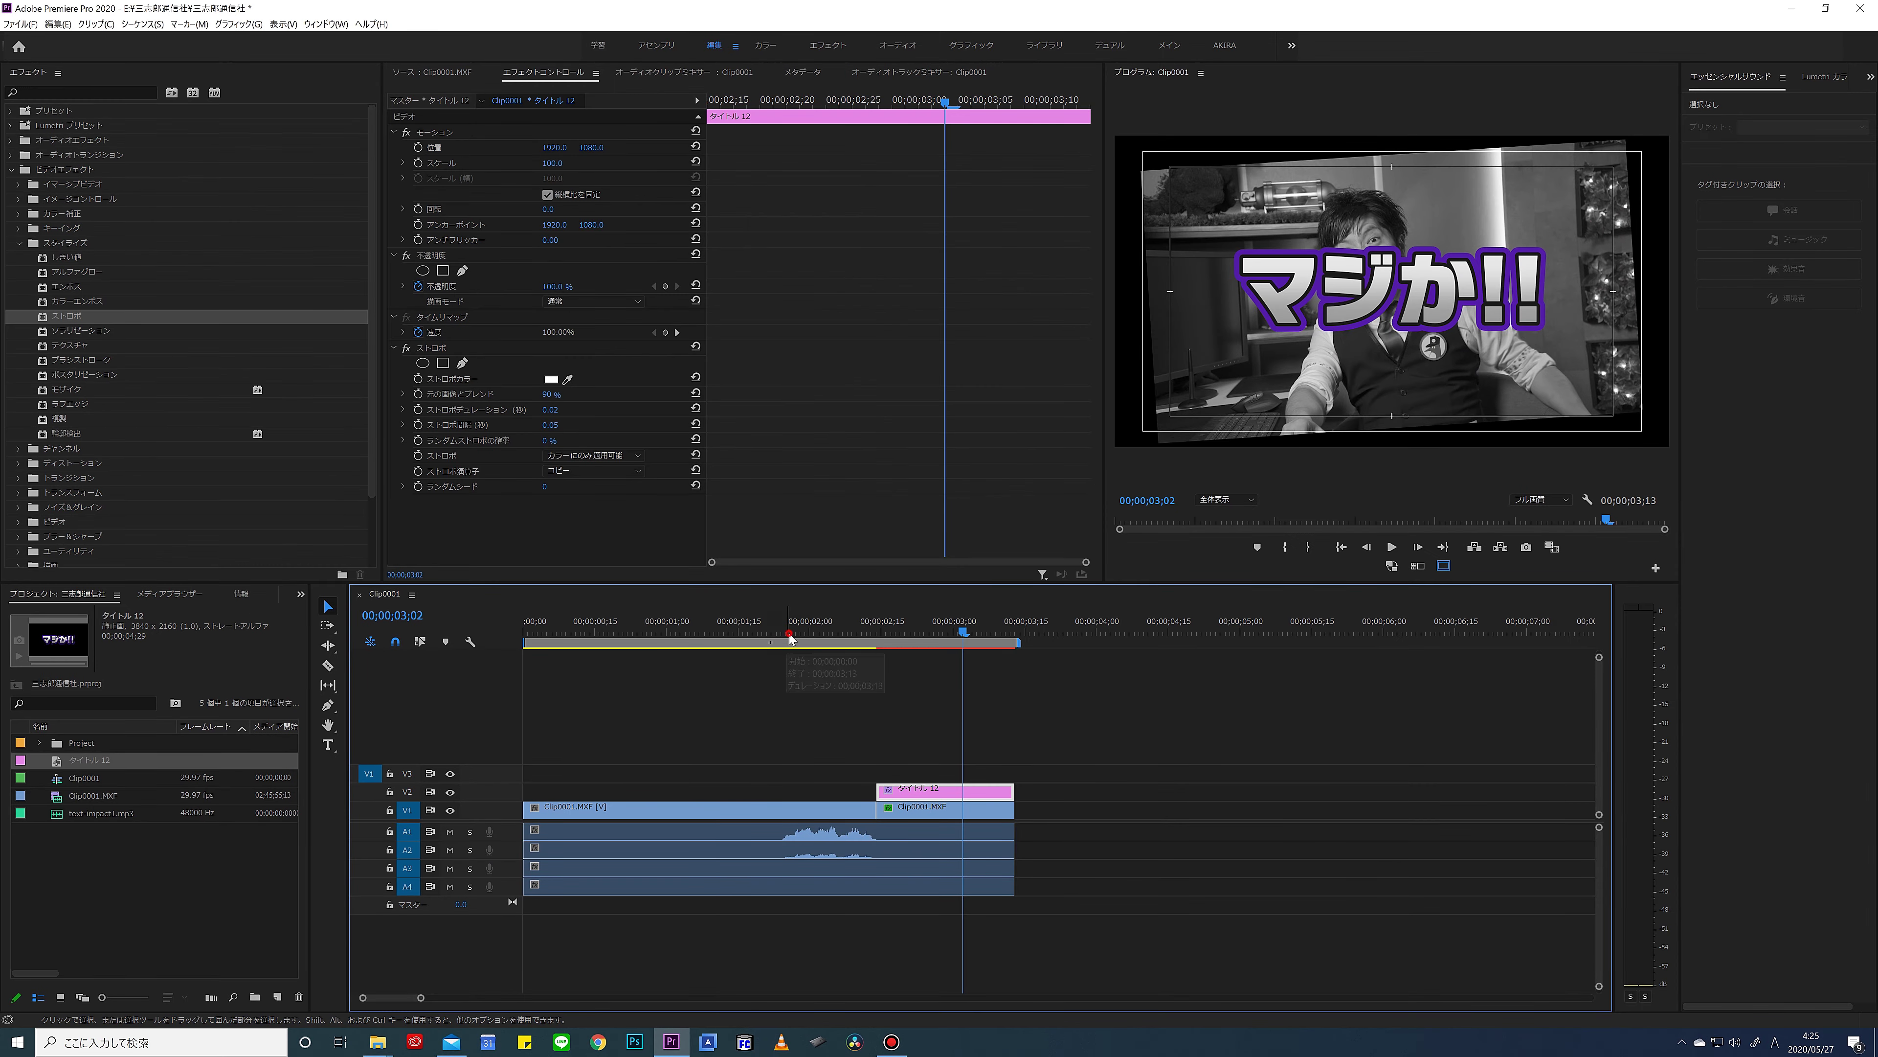
pyautogui.click(789, 635)
pyautogui.press('space')
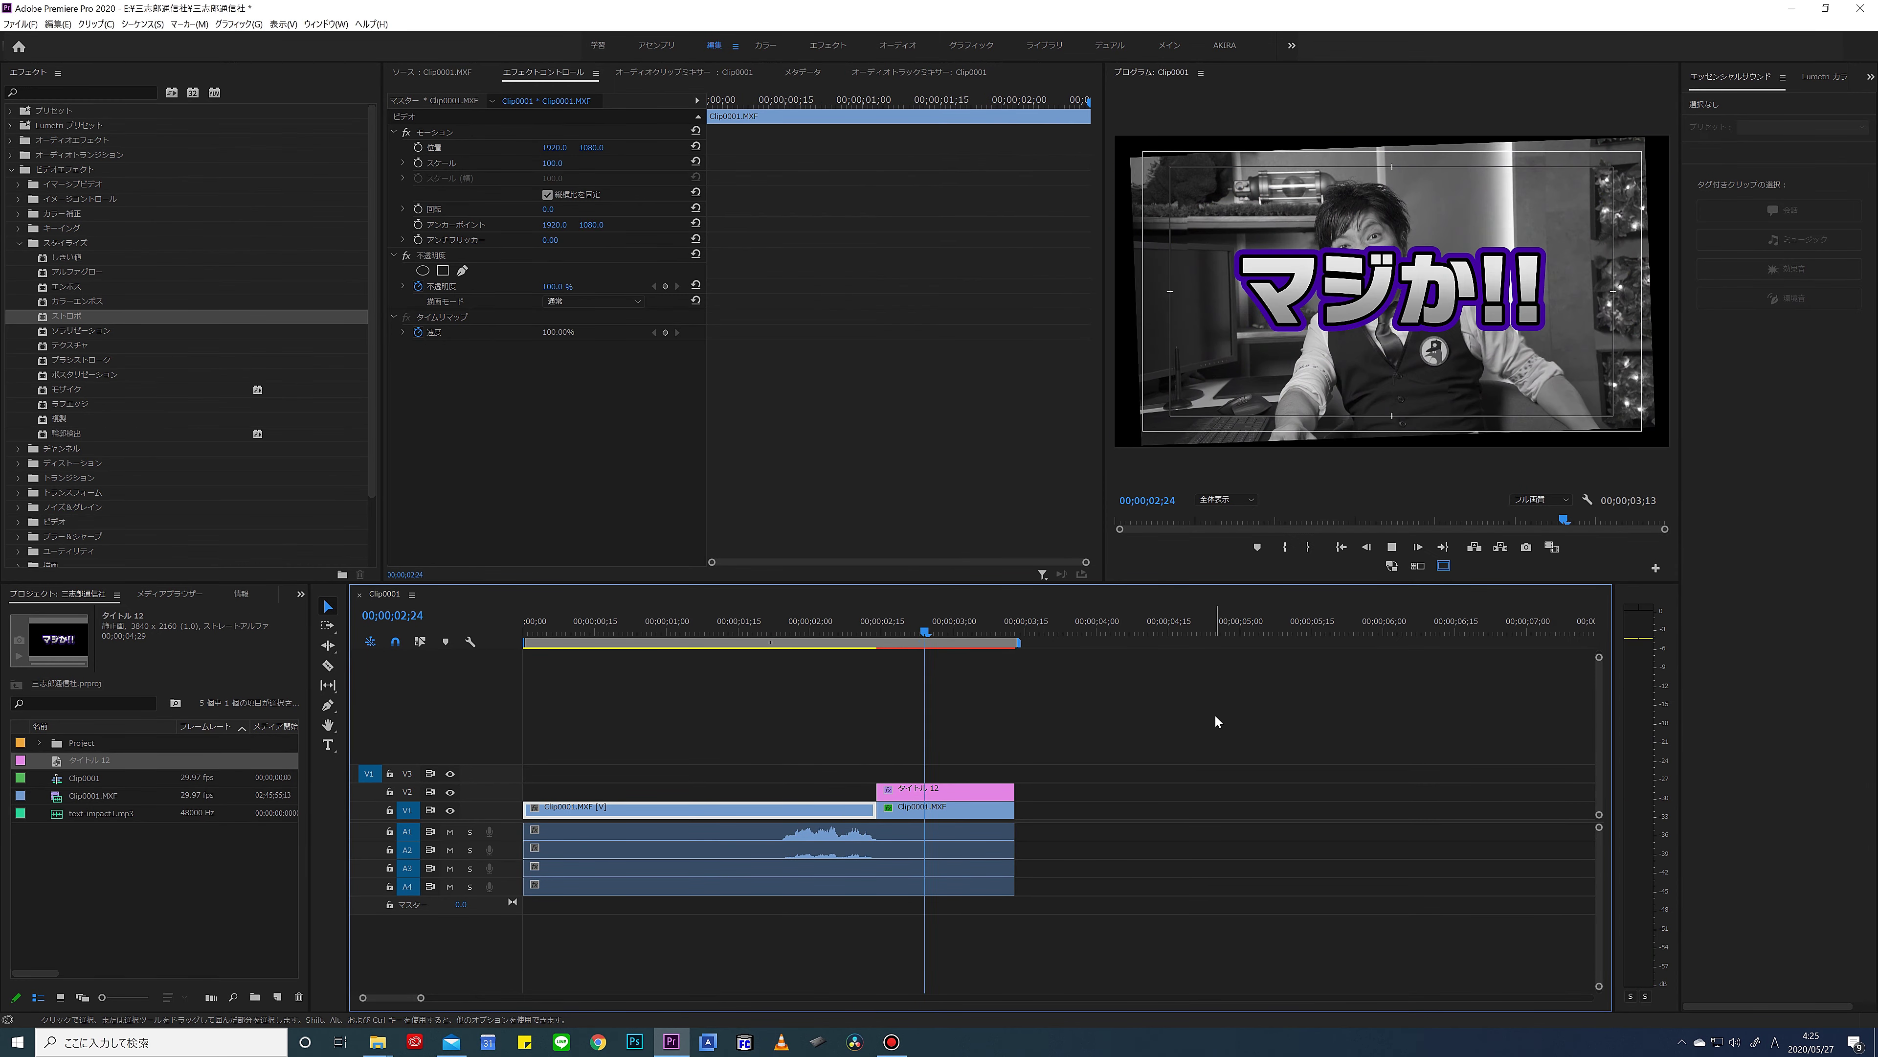
pyautogui.press('space')
pyautogui.moveTo(977, 630); pyautogui.dragTo(899, 644)
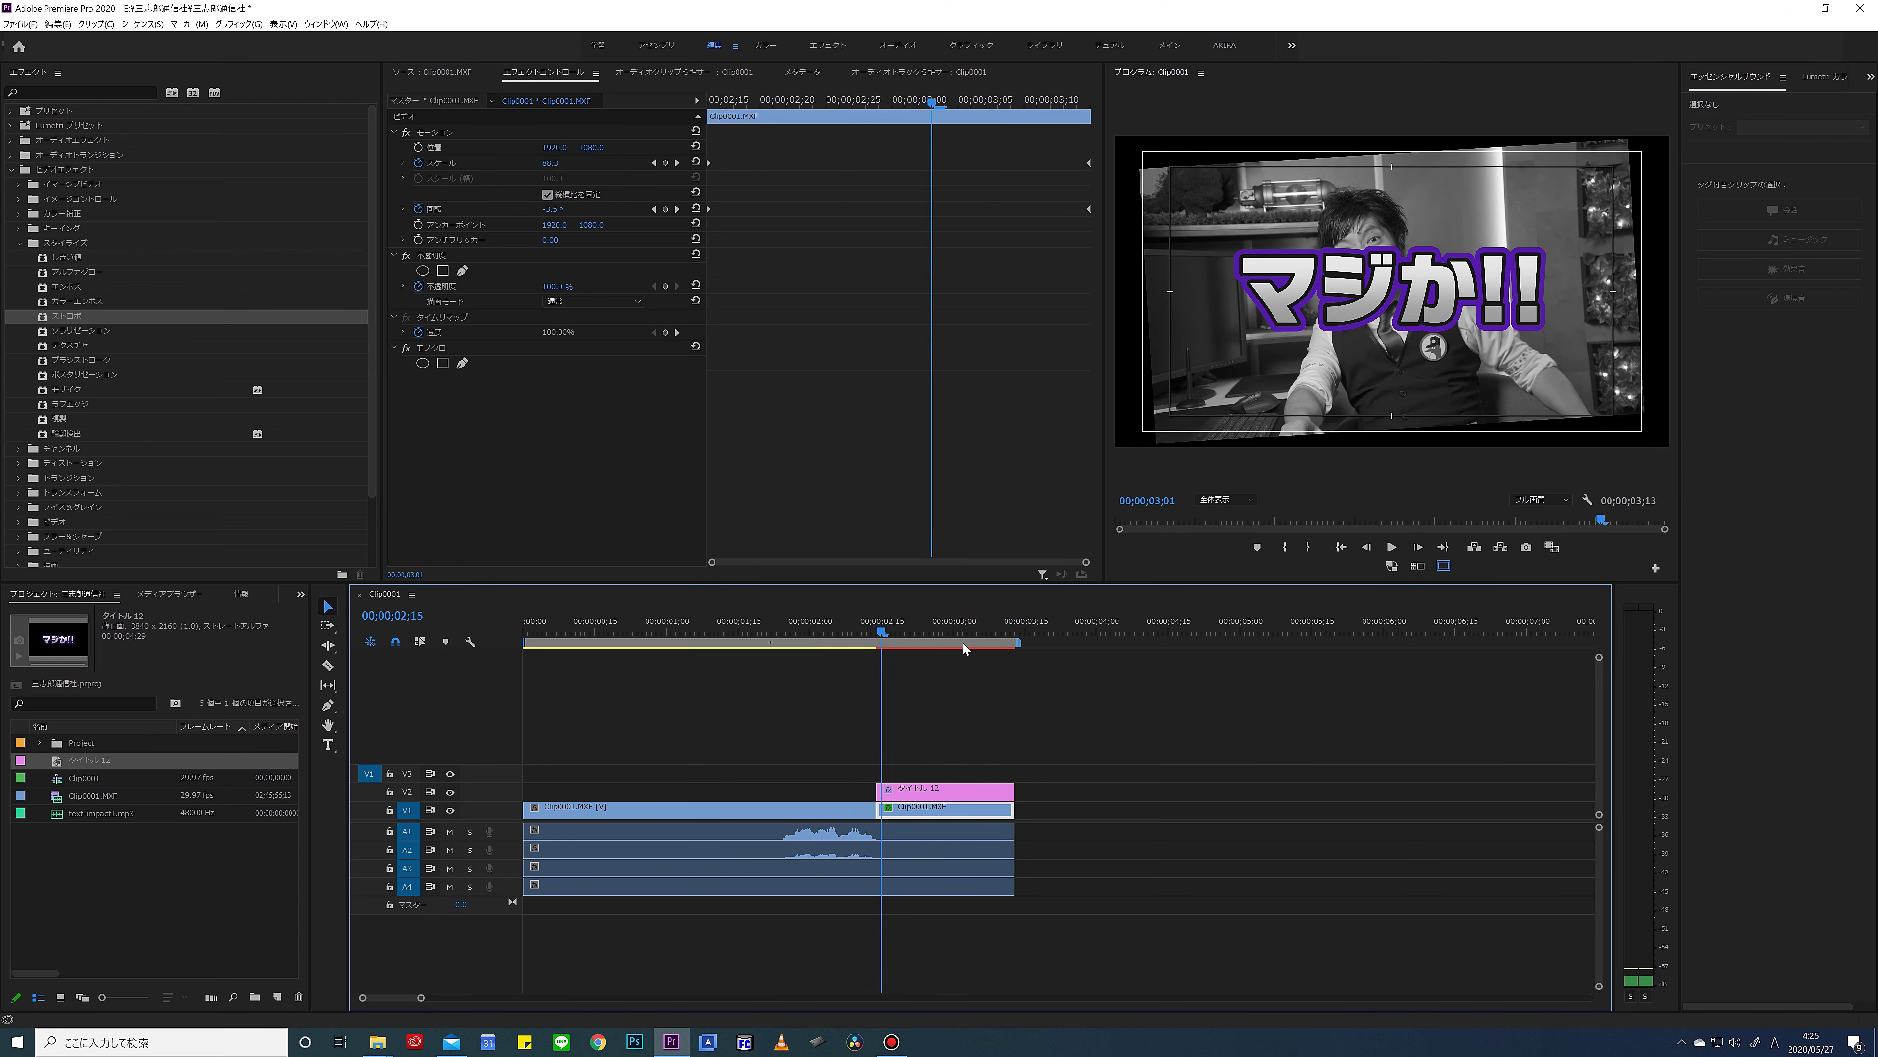
pyautogui.moveTo(899, 645); pyautogui.dragTo(863, 644)
pyautogui.click(942, 633)
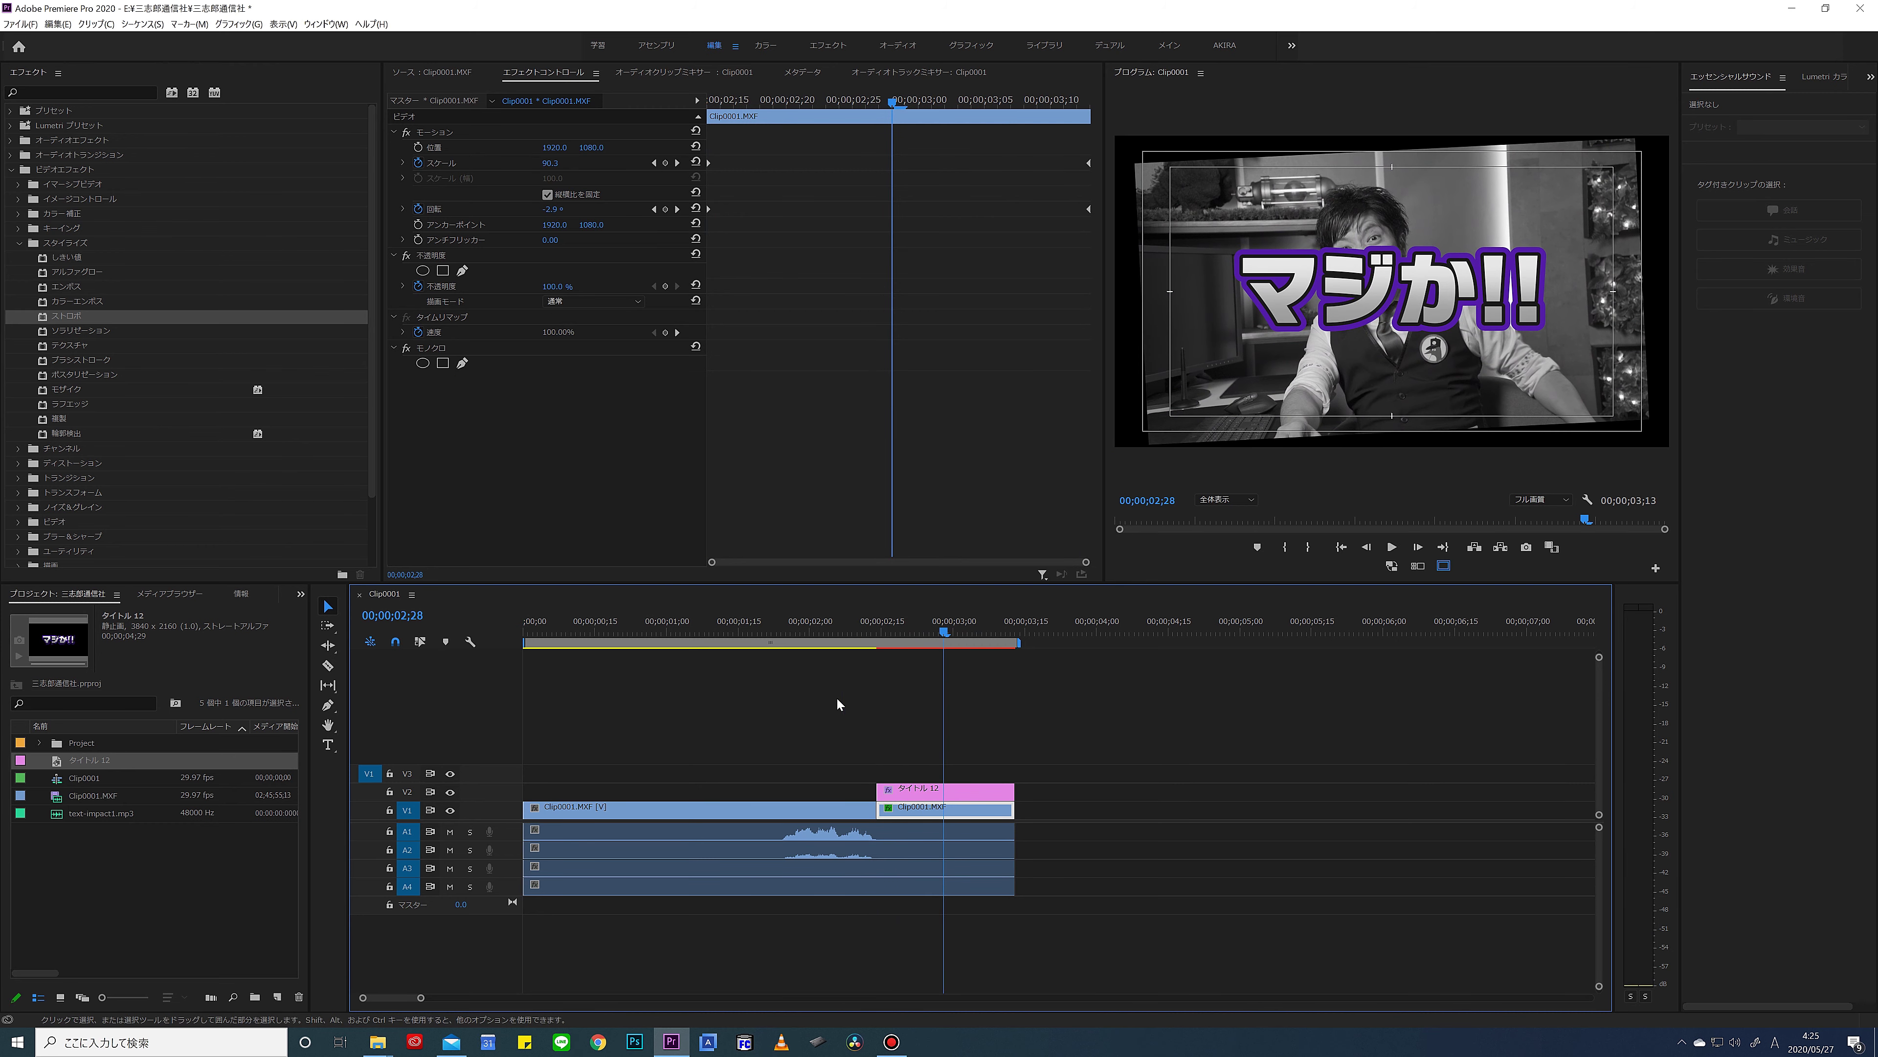
# Place text-impact1.mp3 on a new audio track at about 02;15
pyautogui.click(64, 813)
pyautogui.moveTo(111, 838); pyautogui.dragTo(887, 920)
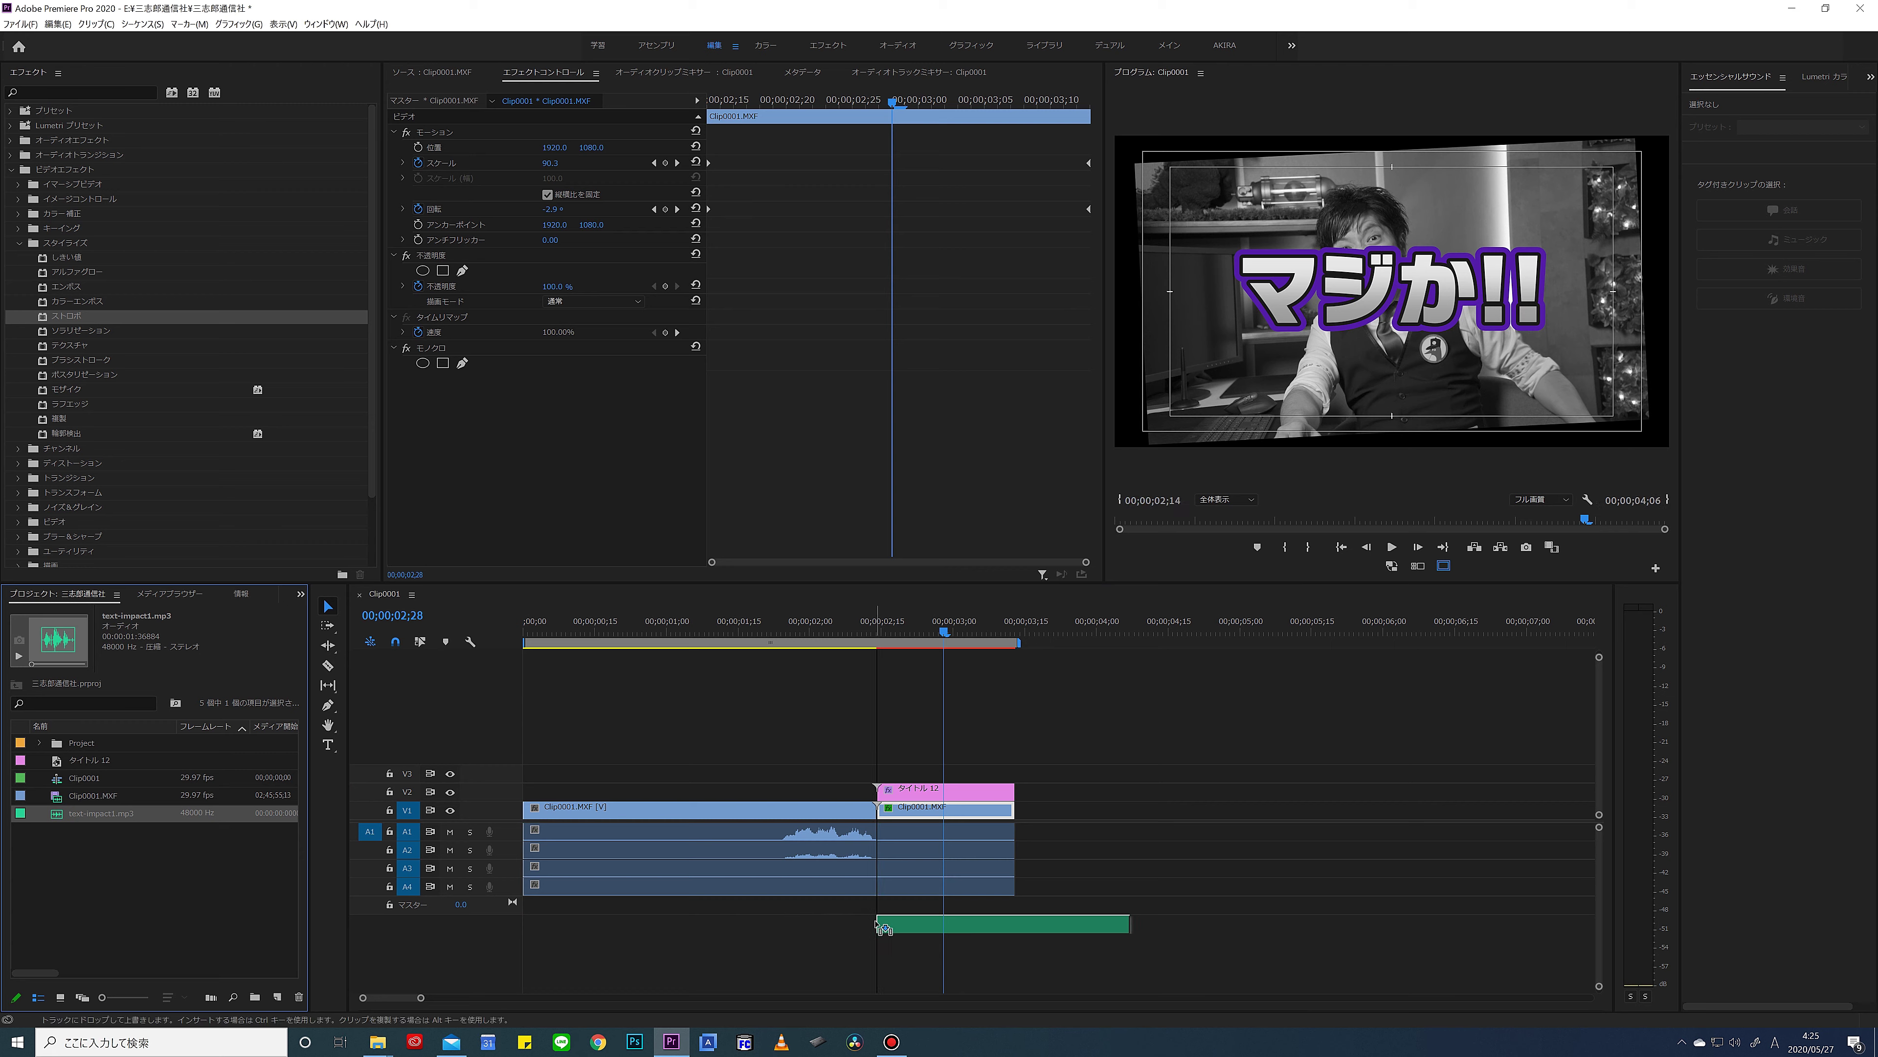
pyautogui.moveTo(888, 924); pyautogui.dragTo(878, 923)
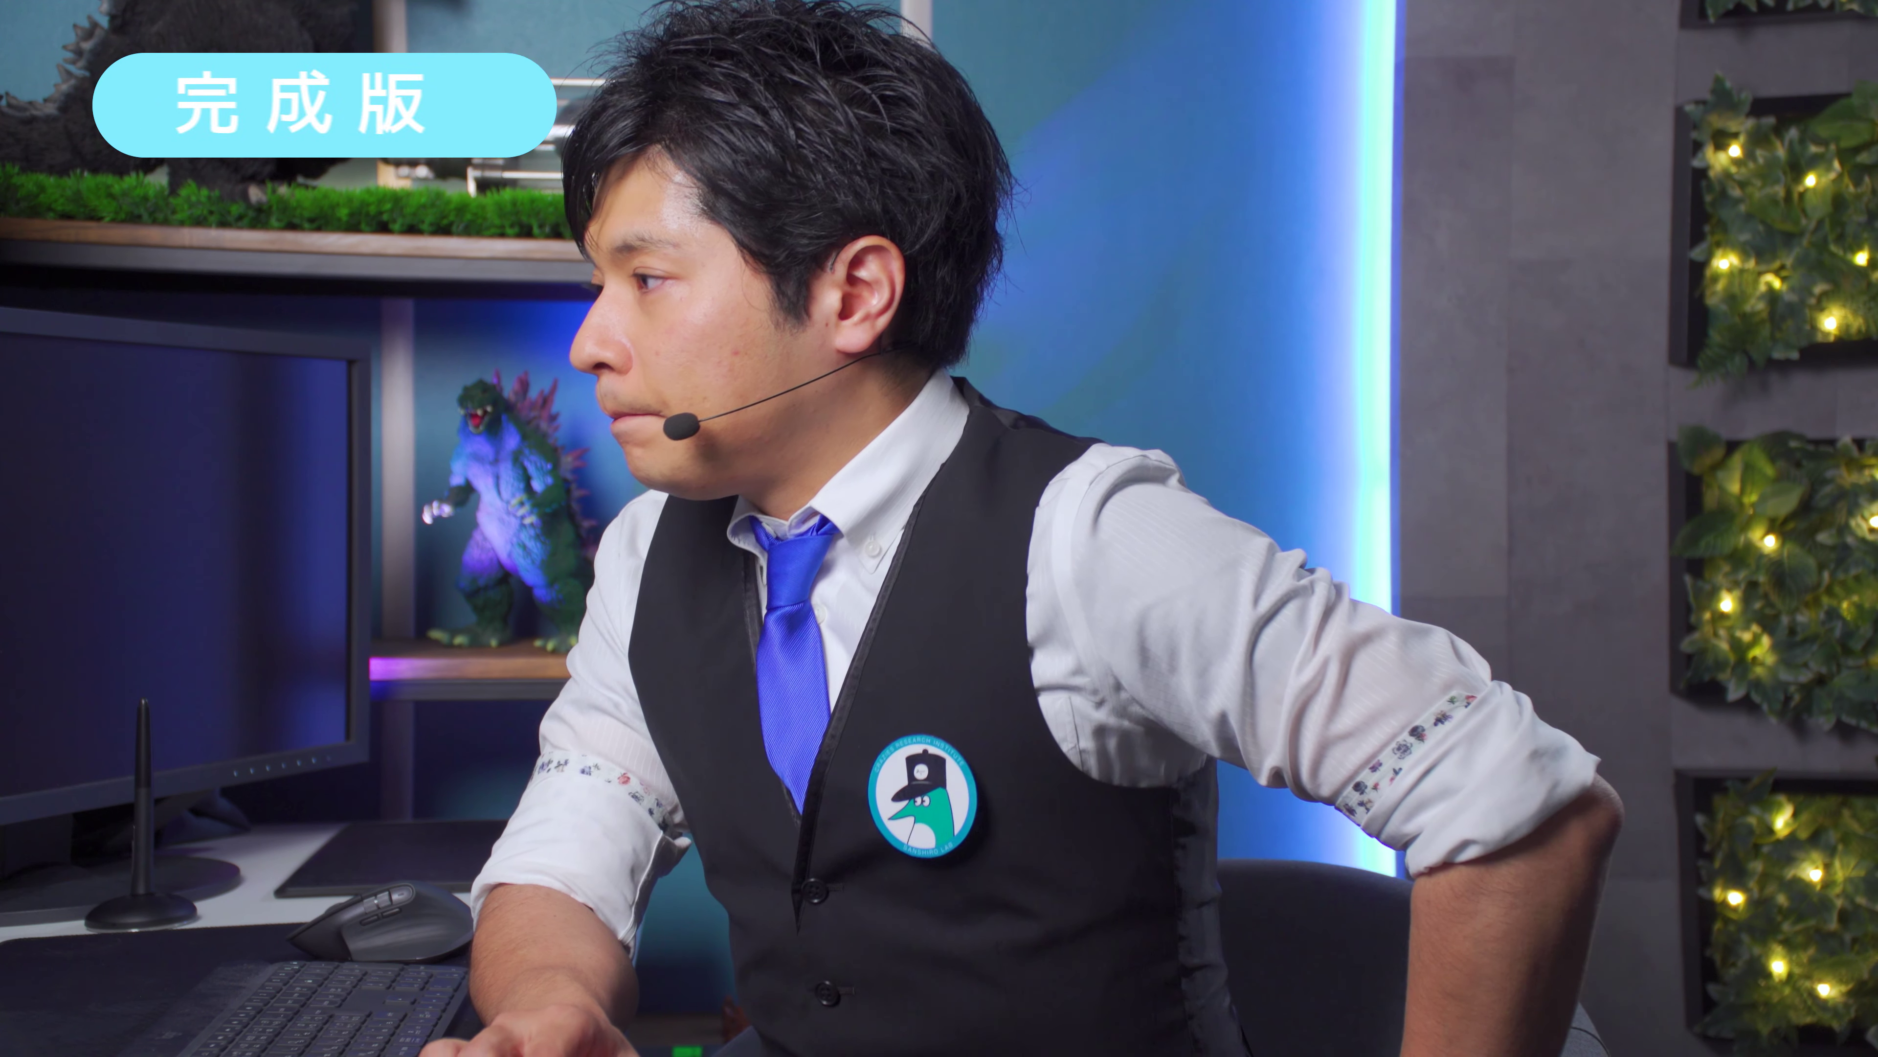